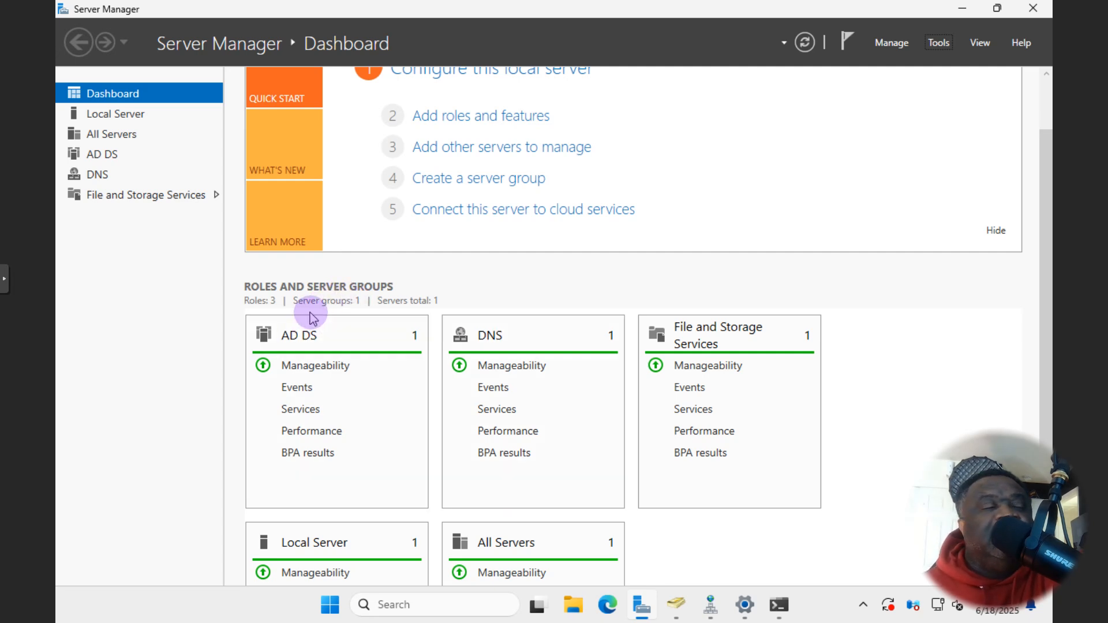
- Launch Active Directory Users and Computers, expand the globaltechs.net domain, and centre the console window
{"action": "scroll", "coordinate": [319, 317], "scroll_direction": "down", "scroll_amount": 1}
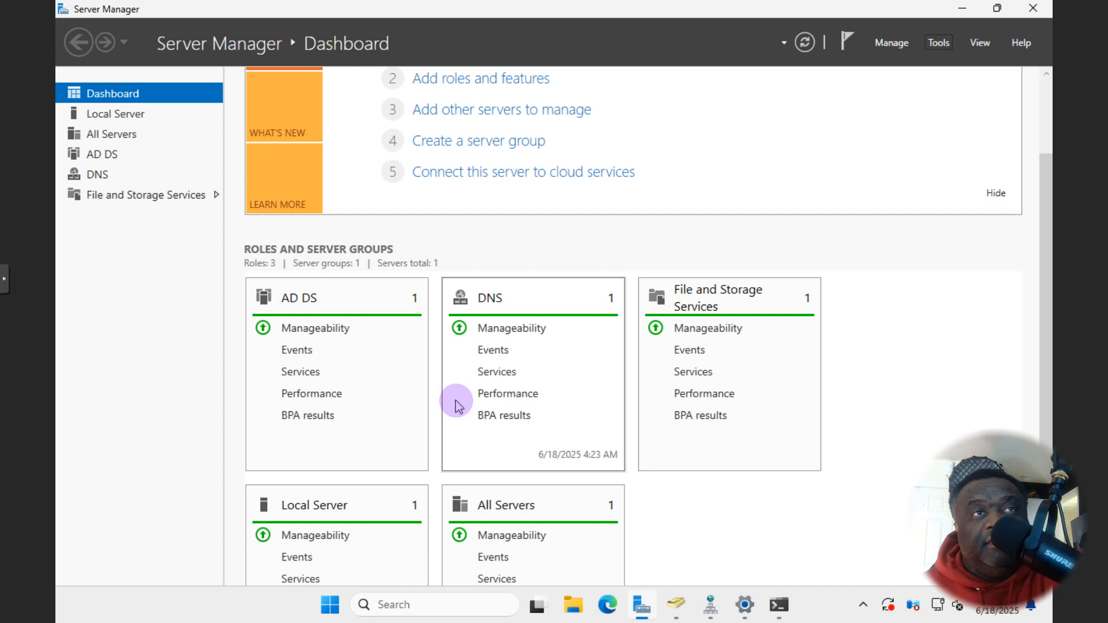
{"action": "scroll", "coordinate": [735, 223], "scroll_direction": "down", "scroll_amount": 1}
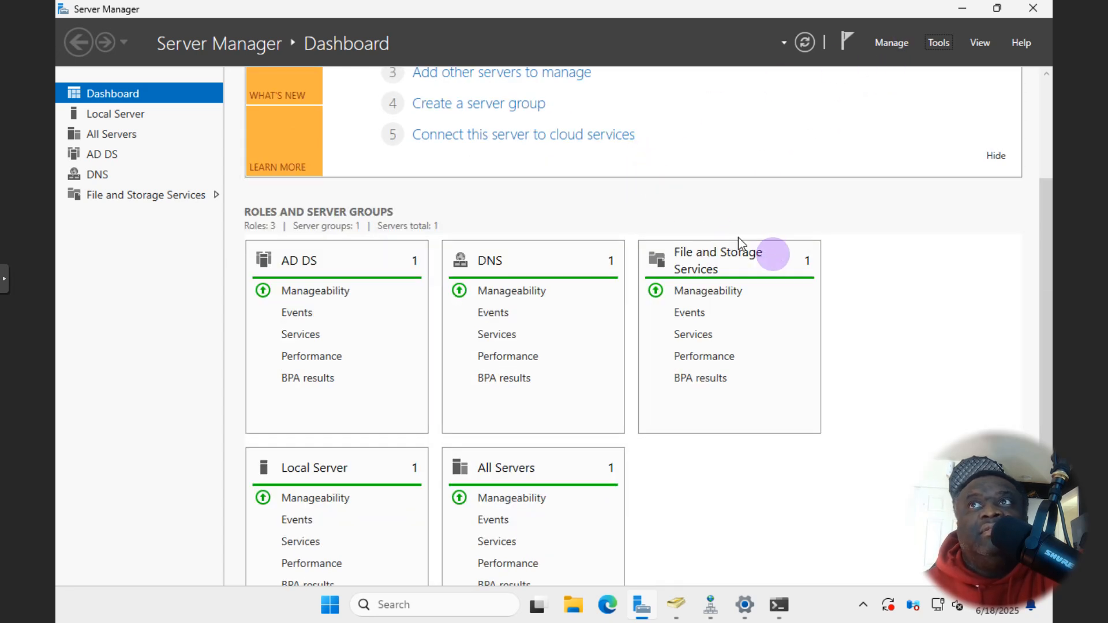
{"action": "scroll", "coordinate": [738, 237], "scroll_direction": "up", "scroll_amount": 1}
{"action": "scroll", "coordinate": [866, 279], "scroll_direction": "down", "scroll_amount": 3}
{"action": "scroll", "coordinate": [864, 278], "scroll_direction": "up", "scroll_amount": 5}
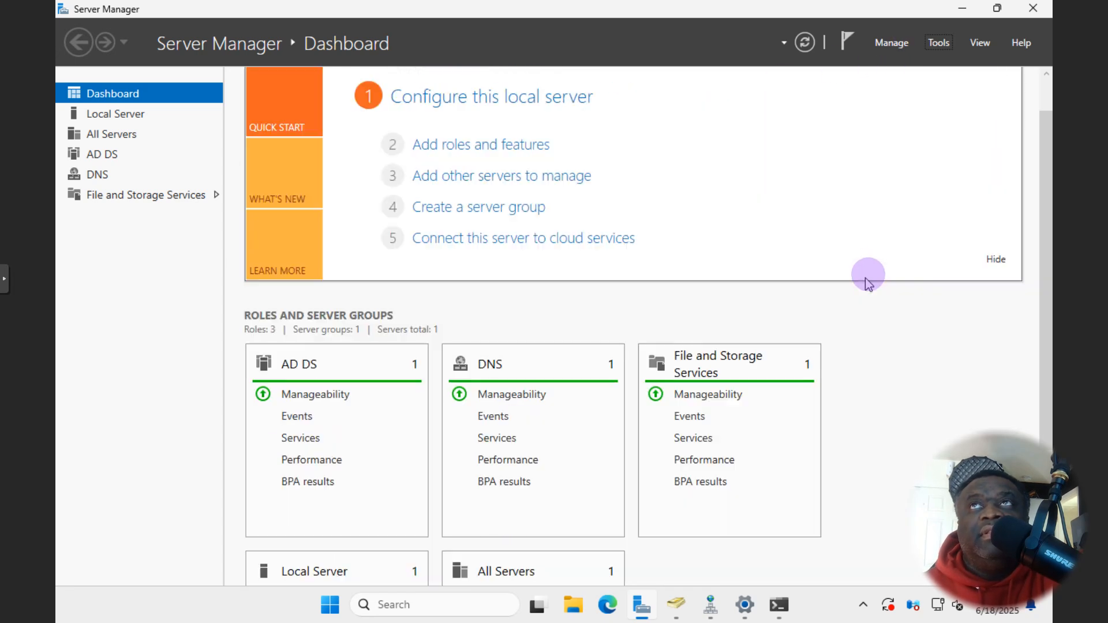
{"action": "left_click", "coordinate": [682, 610]}
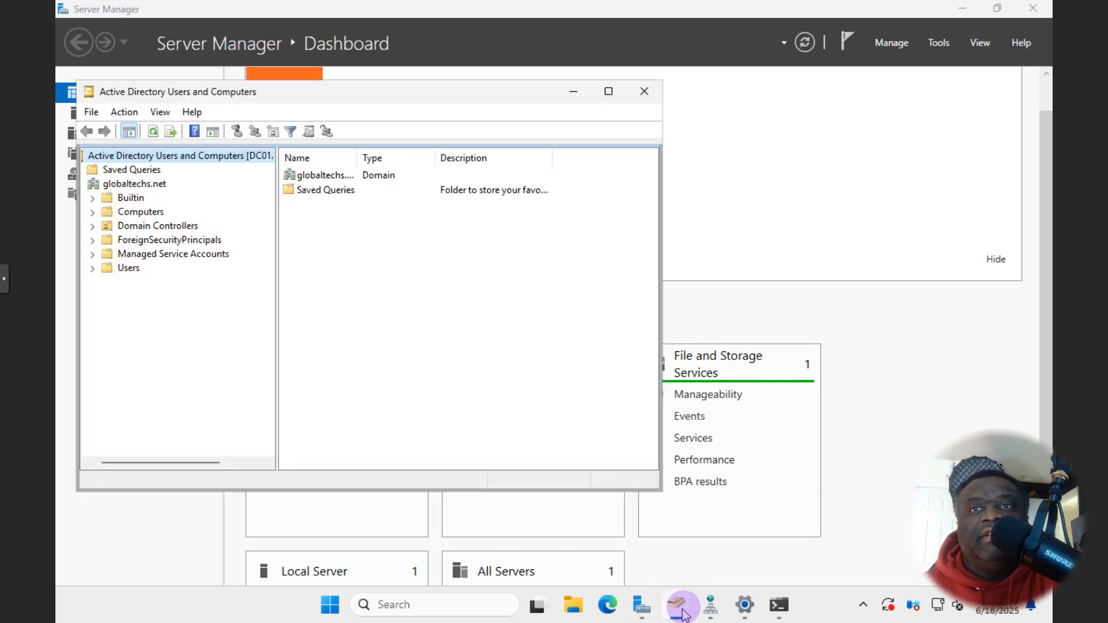
{"action": "left_click", "coordinate": [128, 185]}
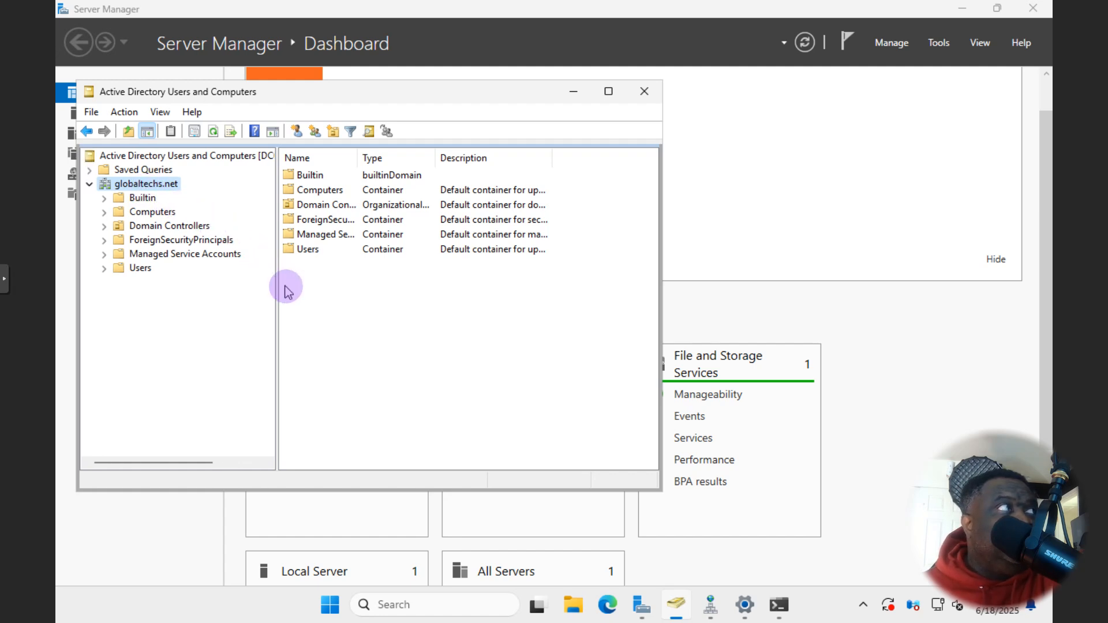
{"action": "left_click_drag", "start_coordinate": [375, 94], "coordinate": [483, 120]}
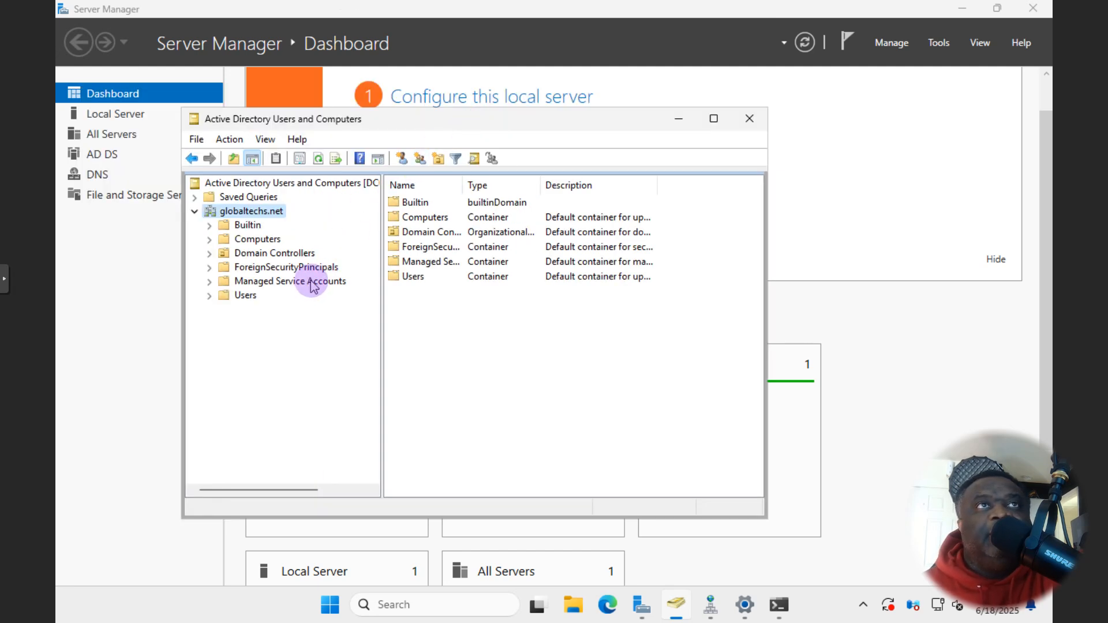
- Check the creation options for Builtin and Domain Controllers without creating anything
{"action": "right_click", "coordinate": [244, 229]}
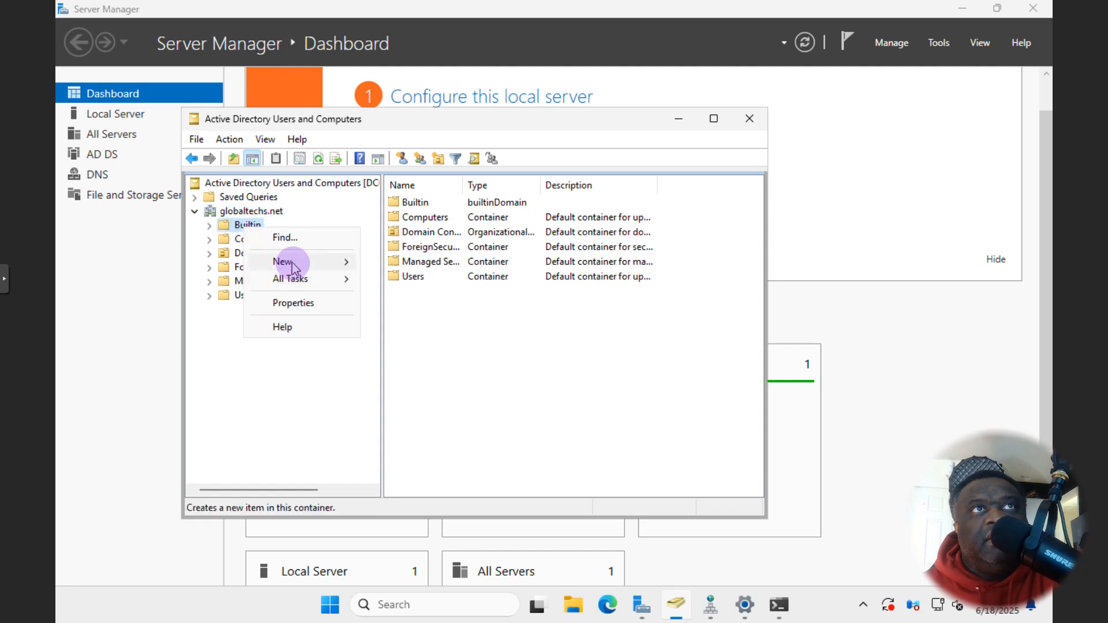
{"action": "mouse_move", "coordinate": [292, 264]}
{"action": "left_click", "coordinate": [240, 305]}
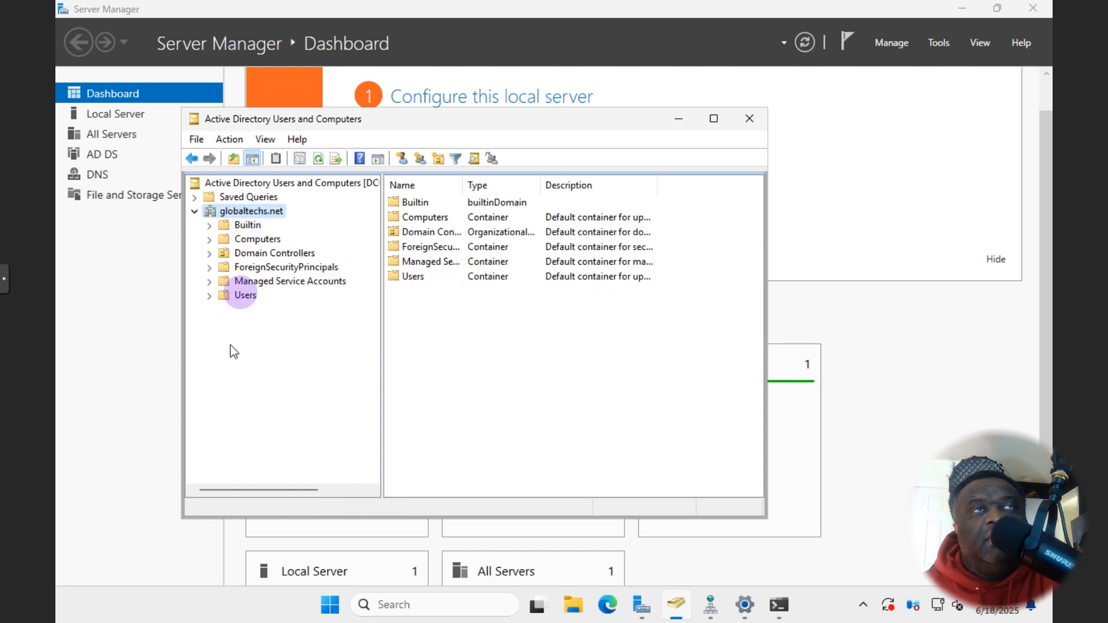
{"action": "right_click", "coordinate": [254, 255]}
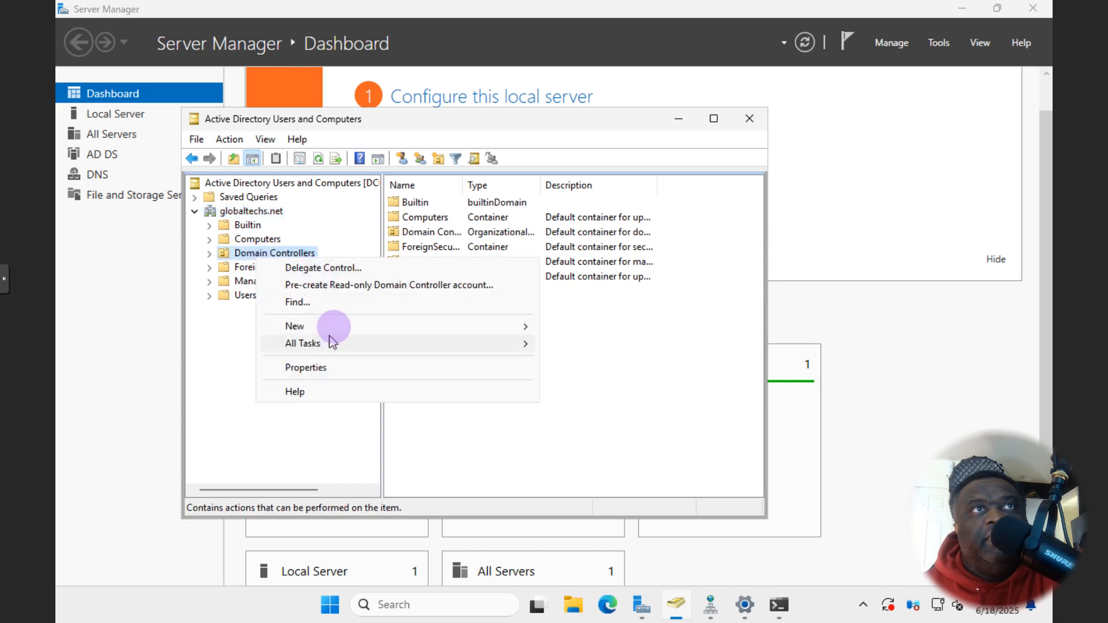
{"action": "mouse_move", "coordinate": [336, 331]}
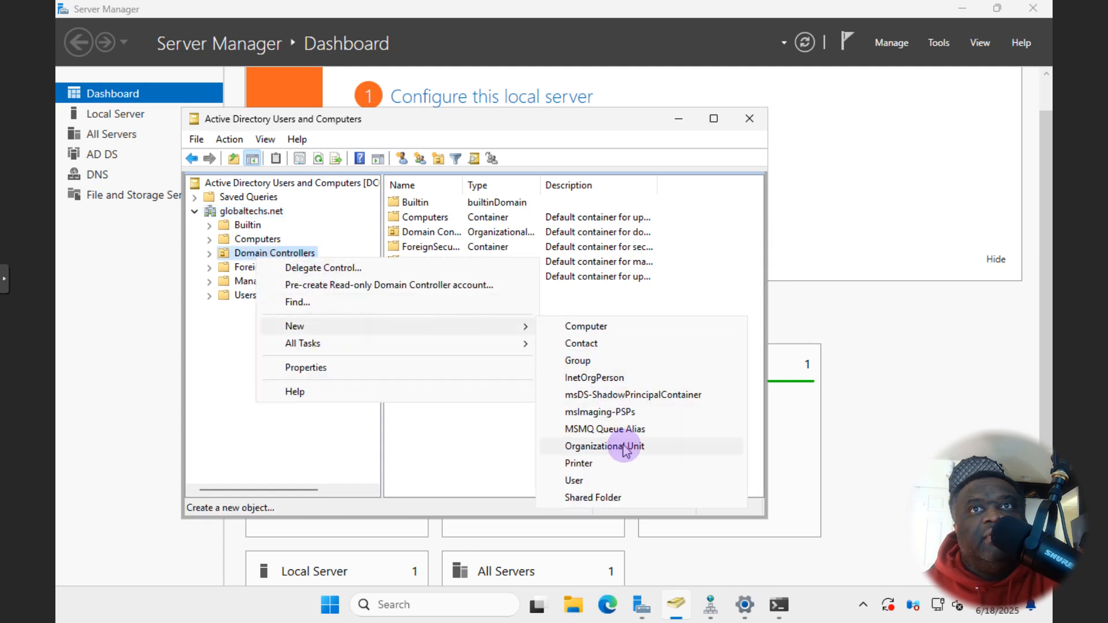
{"action": "left_click", "coordinate": [258, 214]}
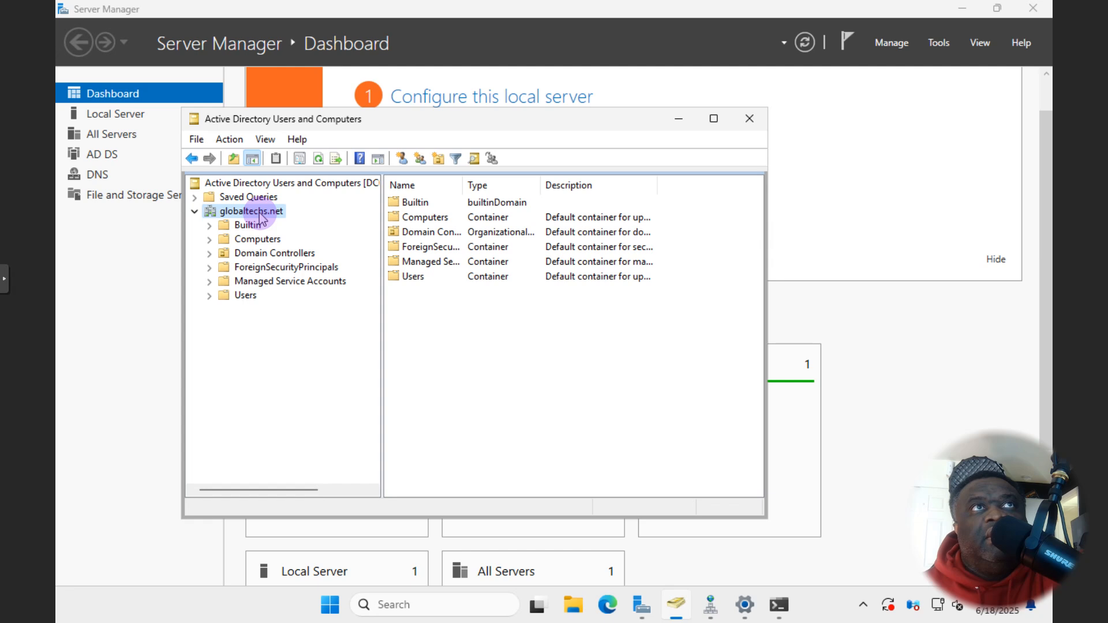
- Create an HR organizational unit under globaltechs.net
{"action": "right_click", "coordinate": [260, 213]}
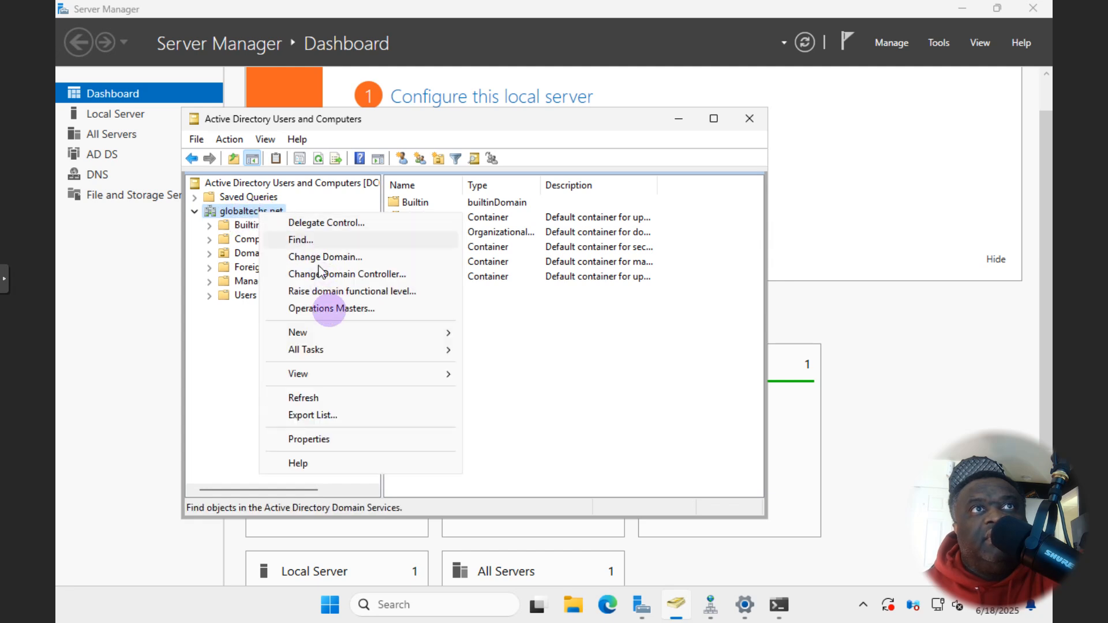
{"action": "mouse_move", "coordinate": [327, 332]}
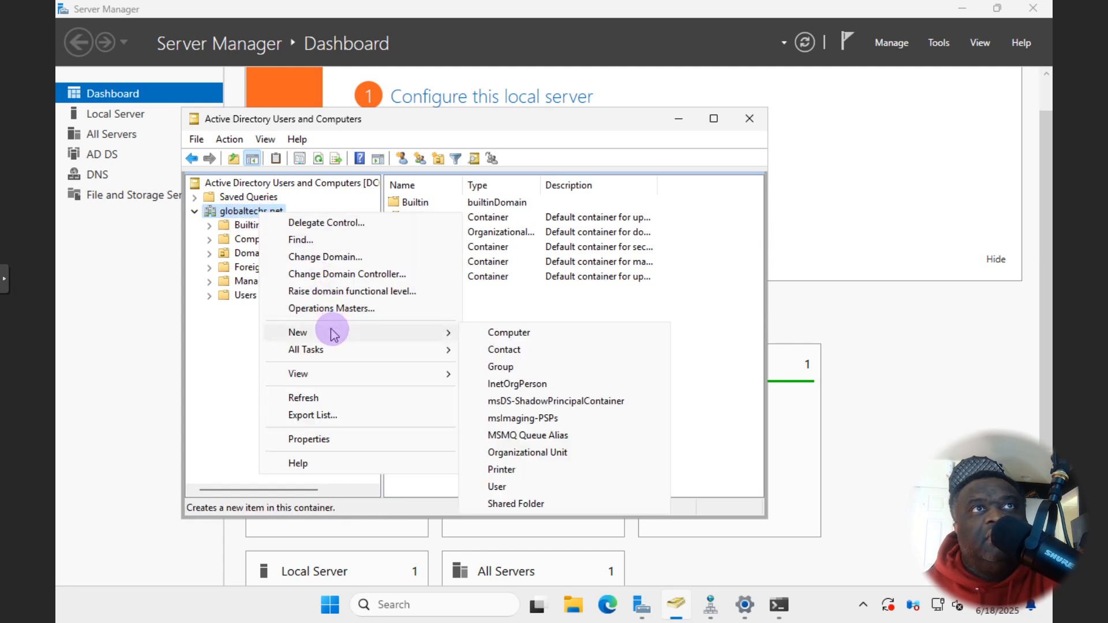
{"action": "left_click", "coordinate": [538, 453]}
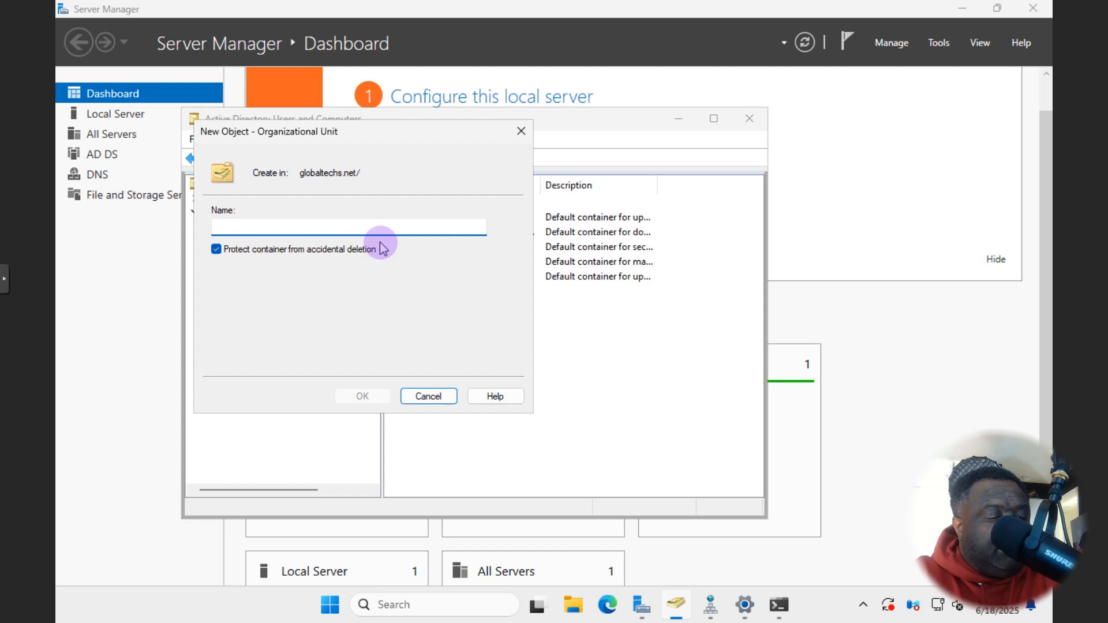
{"action": "type", "text": "HR"}
{"action": "key", "text": "Return"}
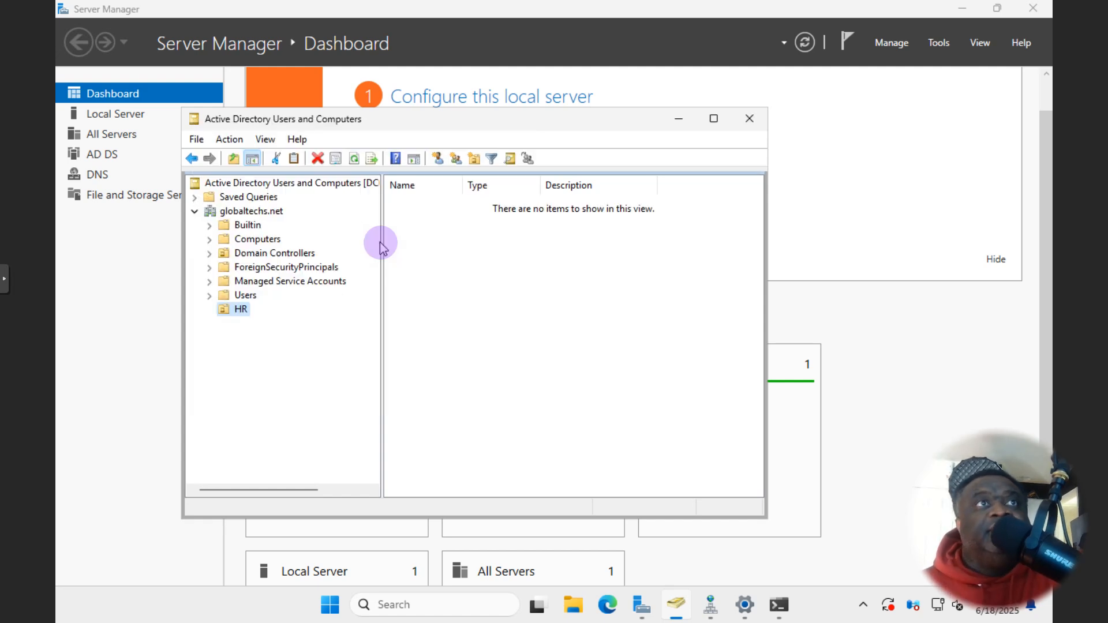
- Start a second new organizational unit under globaltechs.net and enter the name IT
{"action": "right_click", "coordinate": [257, 213]}
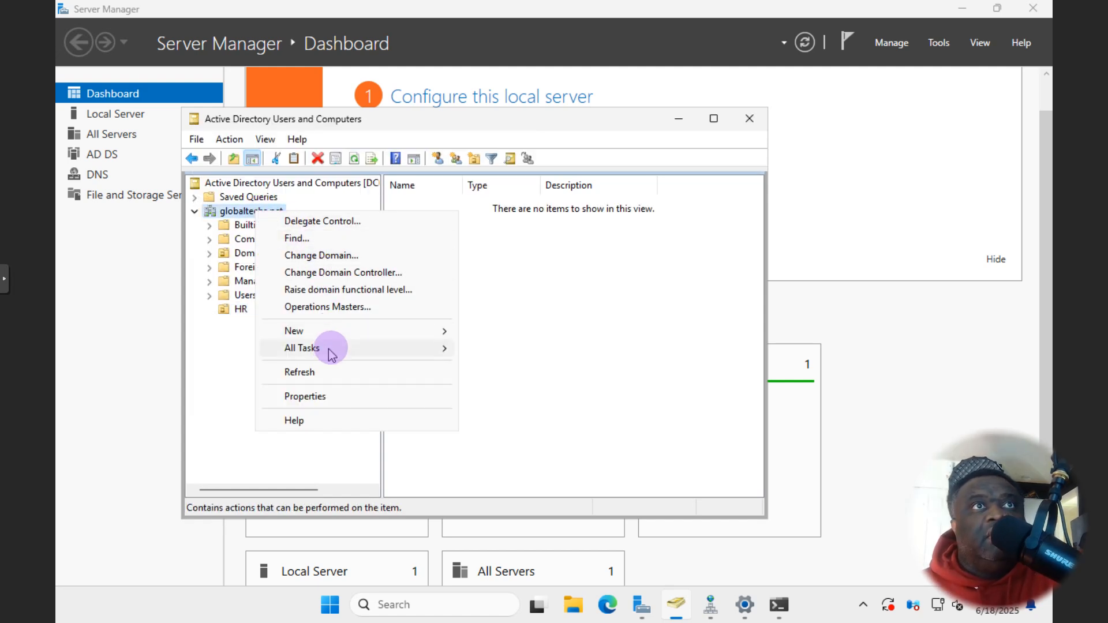
{"action": "mouse_move", "coordinate": [347, 331]}
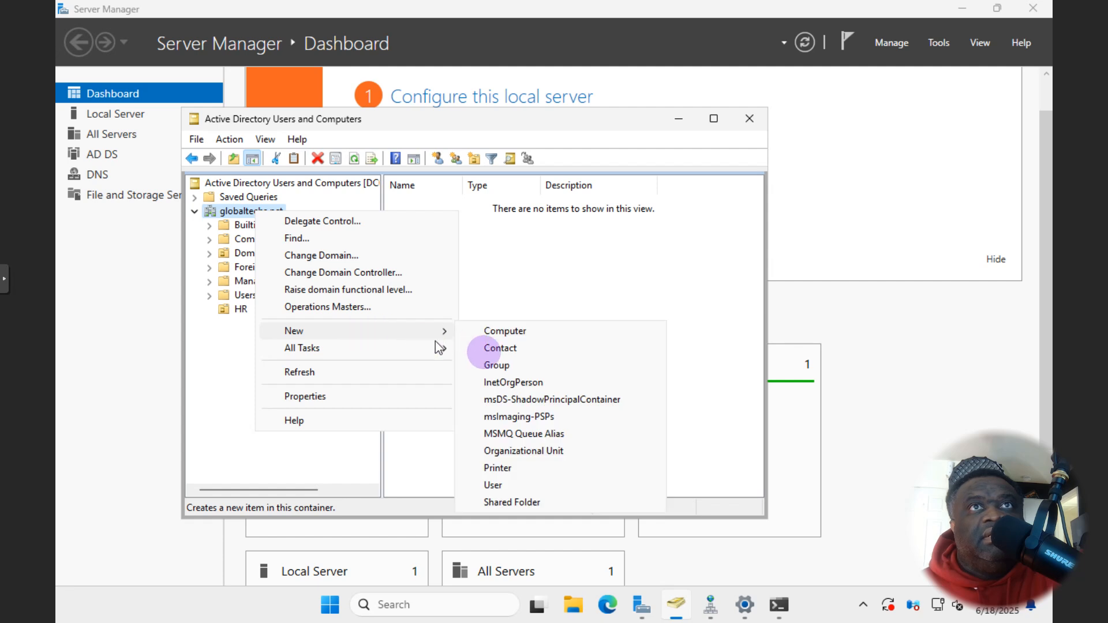
{"action": "left_click", "coordinate": [530, 451]}
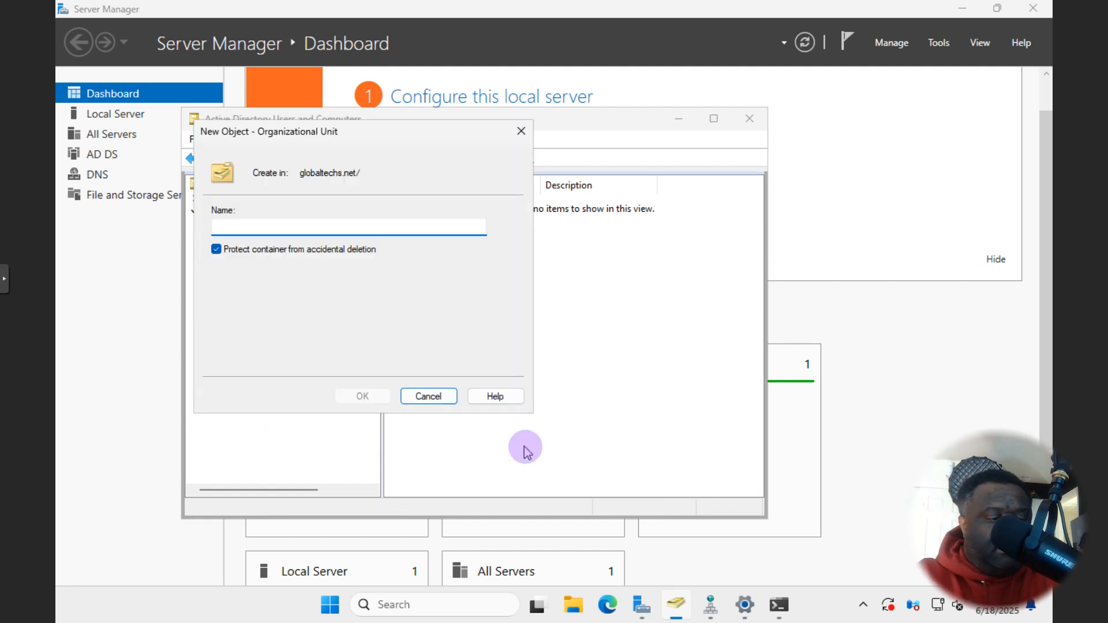
{"action": "type", "text": "IT"}
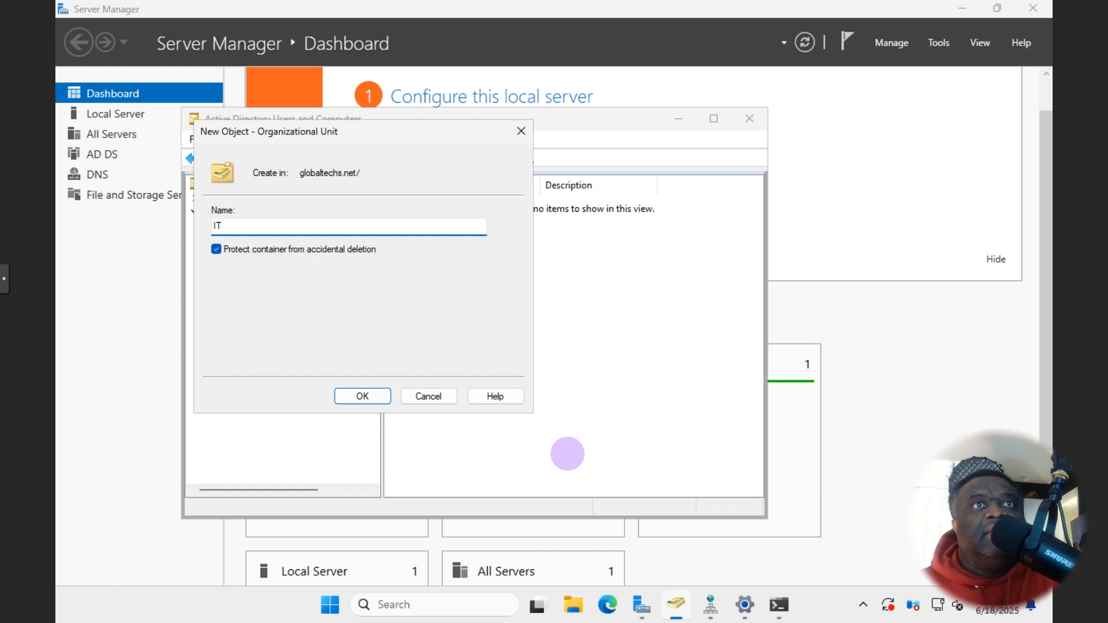
- Confirm the IT OU, then create a Sales OU under globaltechs.net
{"action": "left_click", "coordinate": [378, 398]}
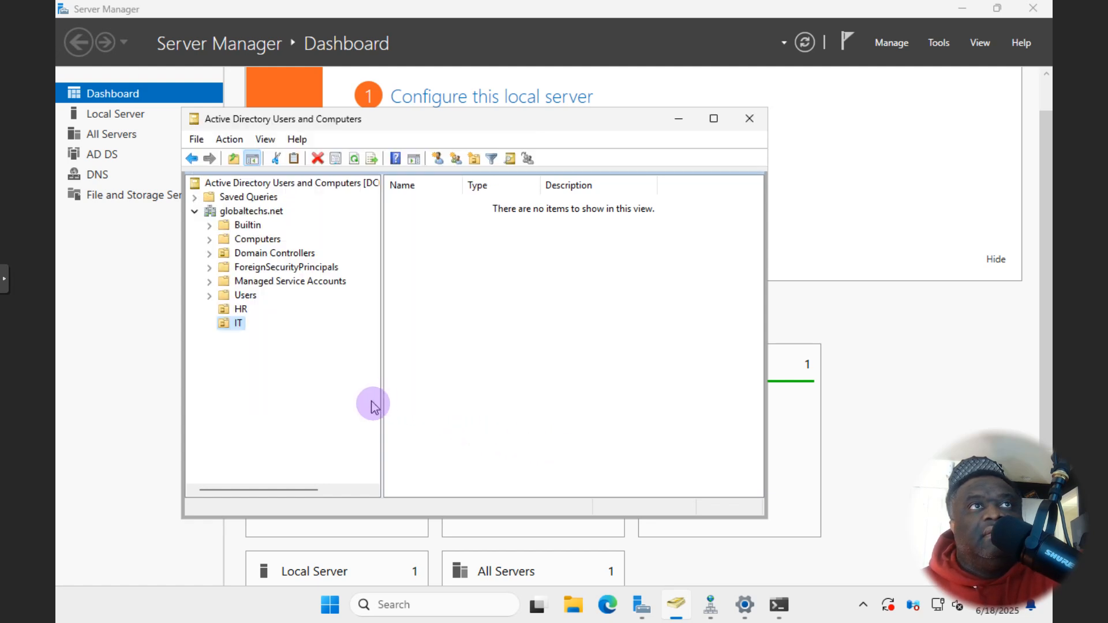
{"action": "right_click", "coordinate": [255, 216]}
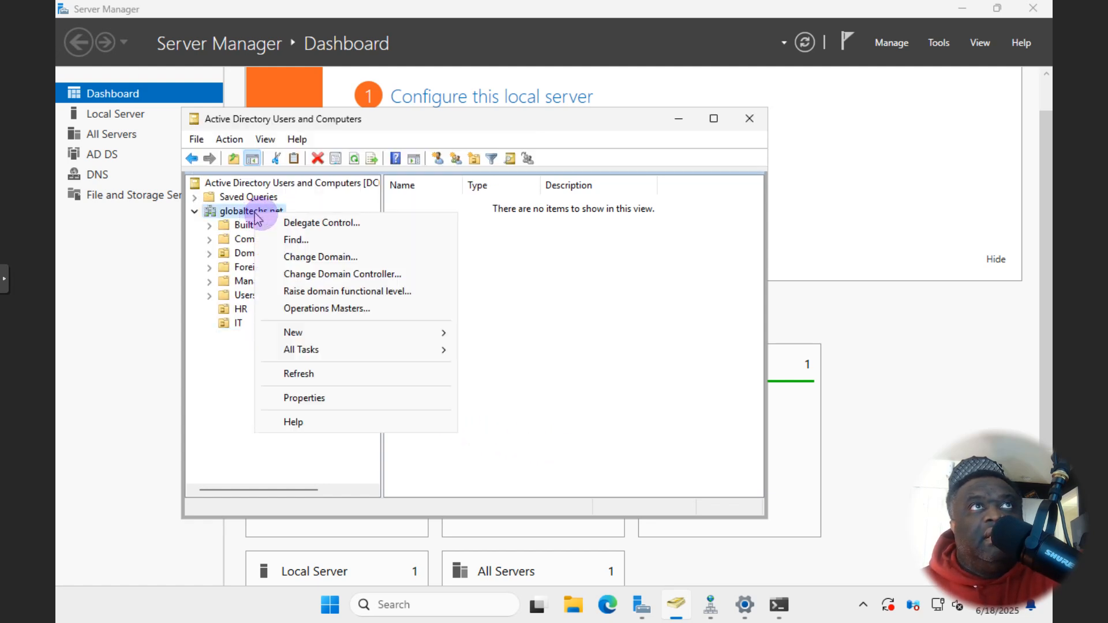
{"action": "mouse_move", "coordinate": [346, 334]}
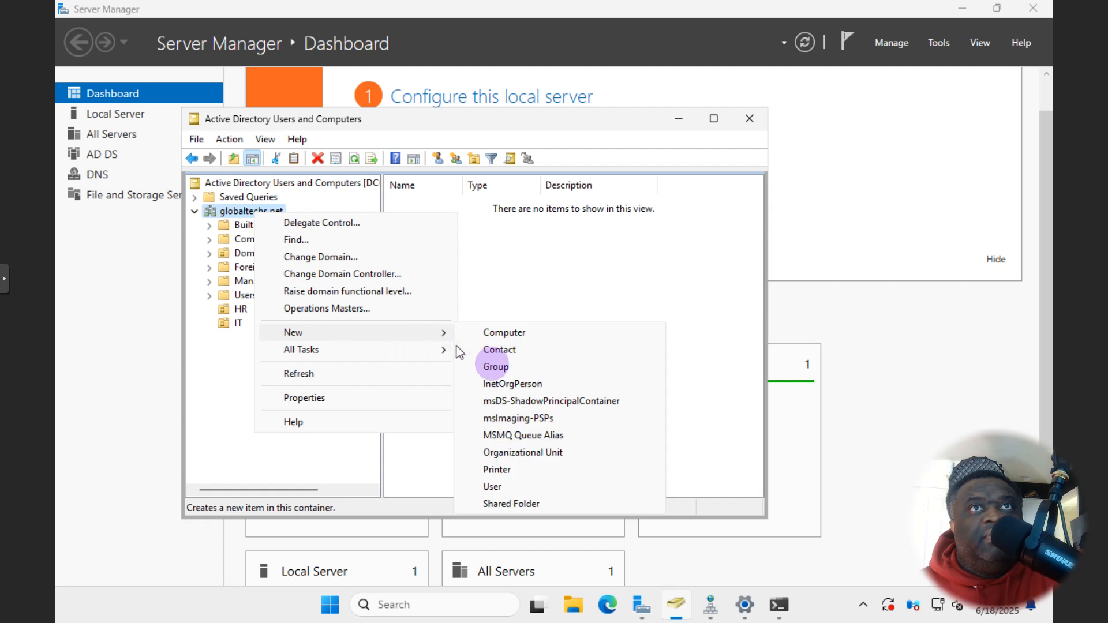
{"action": "left_click", "coordinate": [522, 454]}
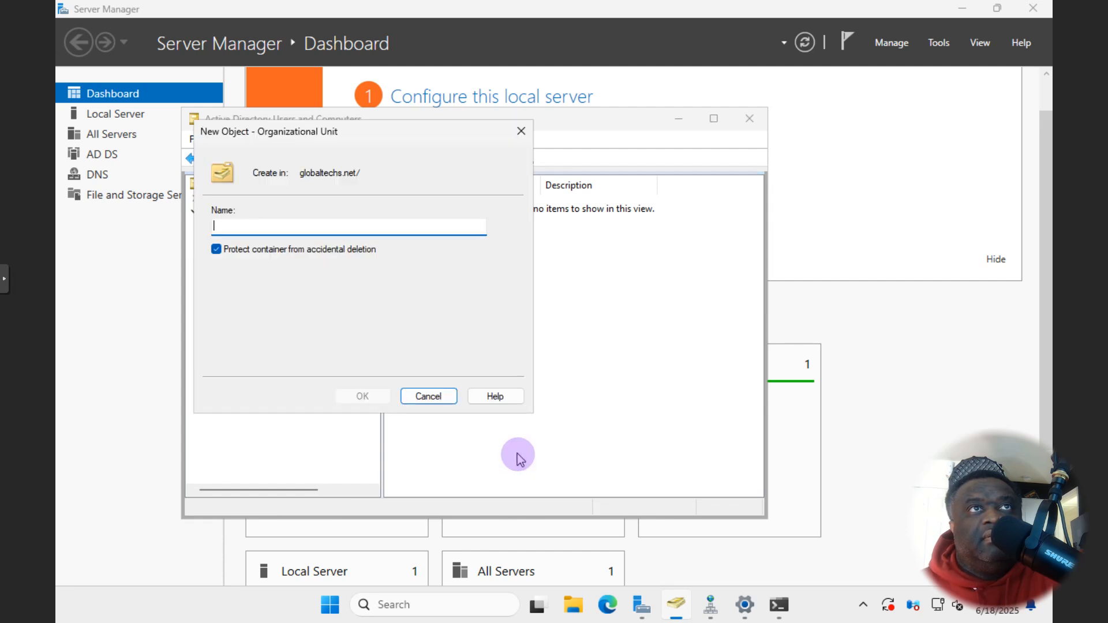
{"action": "type", "text": "Sales"}
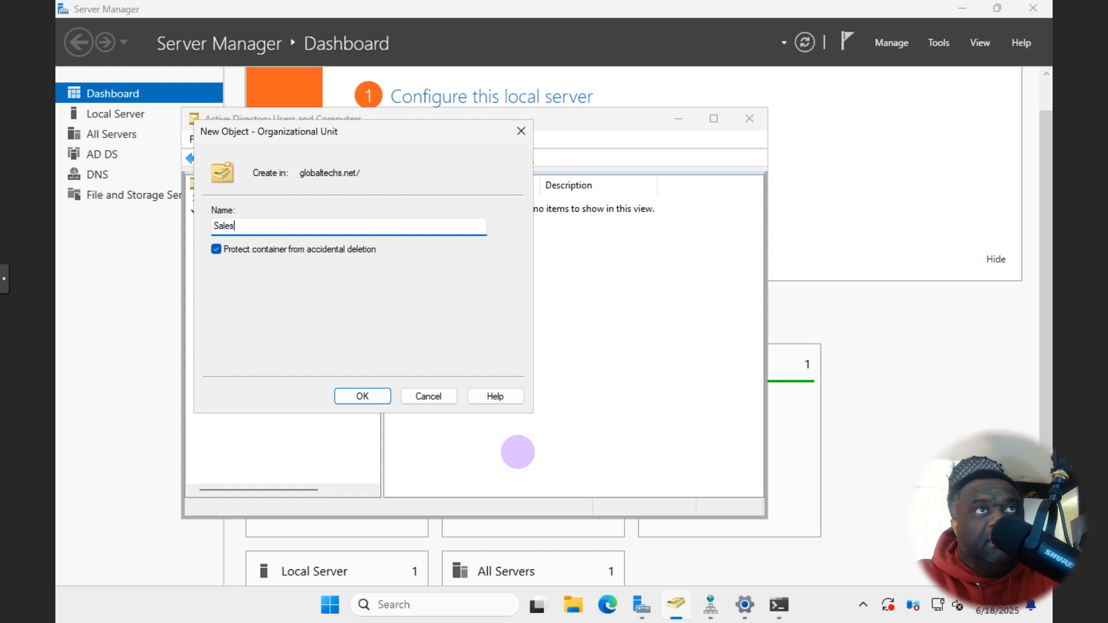
{"action": "key", "text": "Return"}
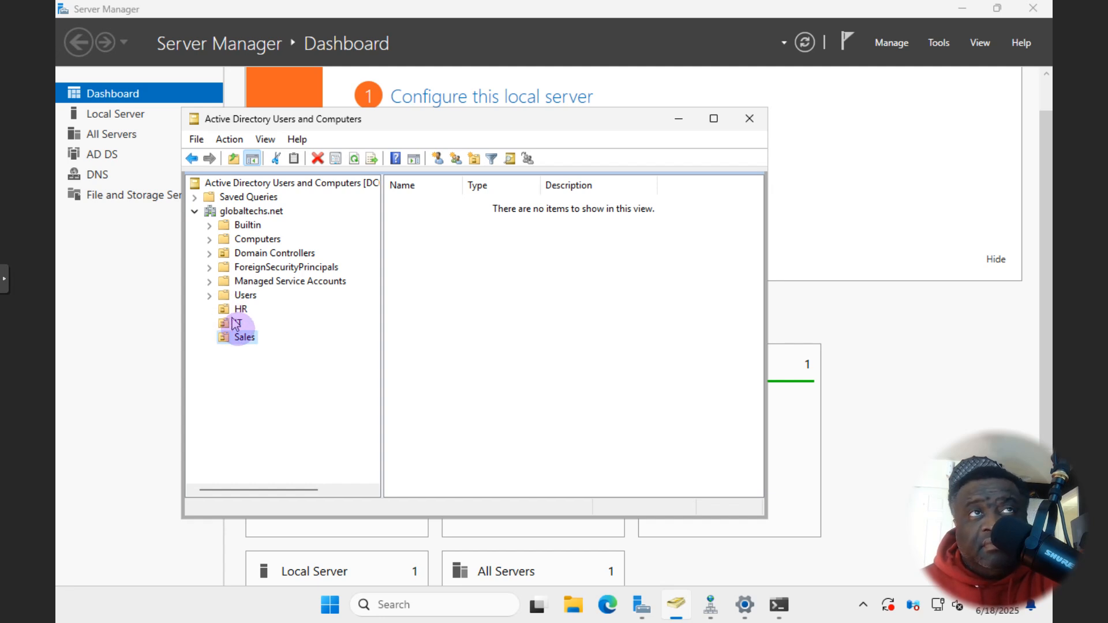
- Create an NYC organizational unit under globaltechs.net
{"action": "scroll", "coordinate": [227, 237], "scroll_direction": "right", "scroll_amount": 1}
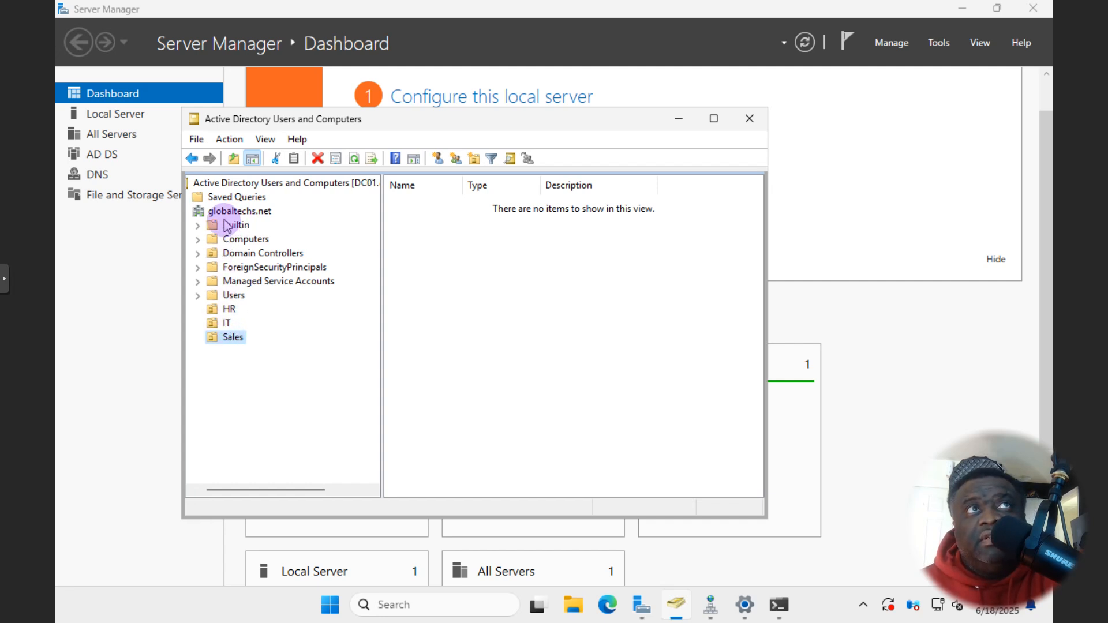
{"action": "left_click_drag", "start_coordinate": [275, 492], "coordinate": [247, 489]}
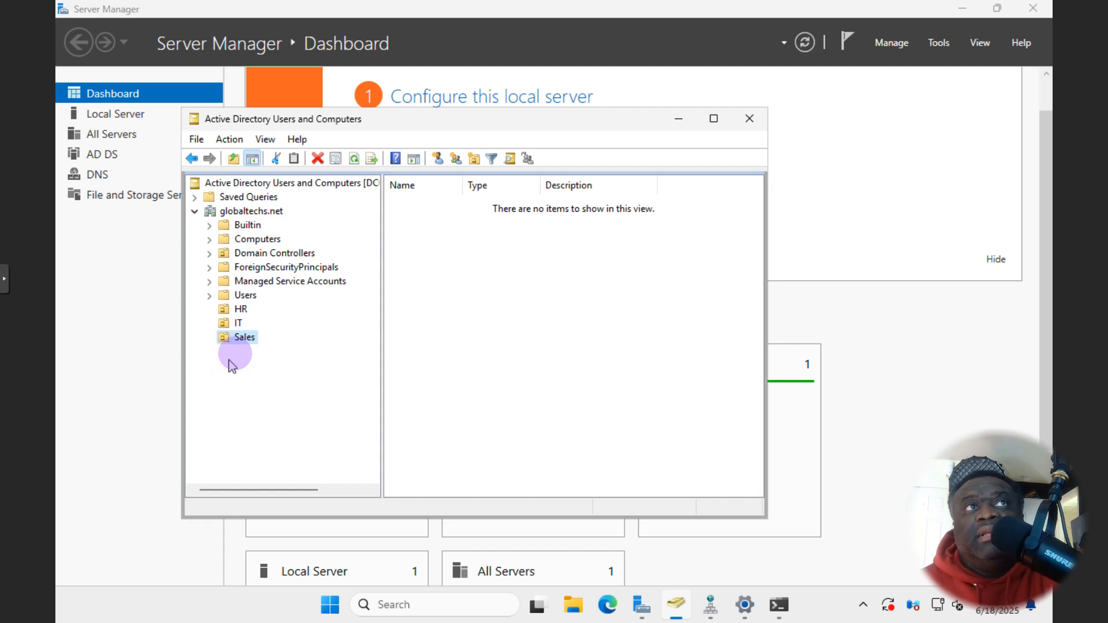
{"action": "right_click", "coordinate": [247, 212]}
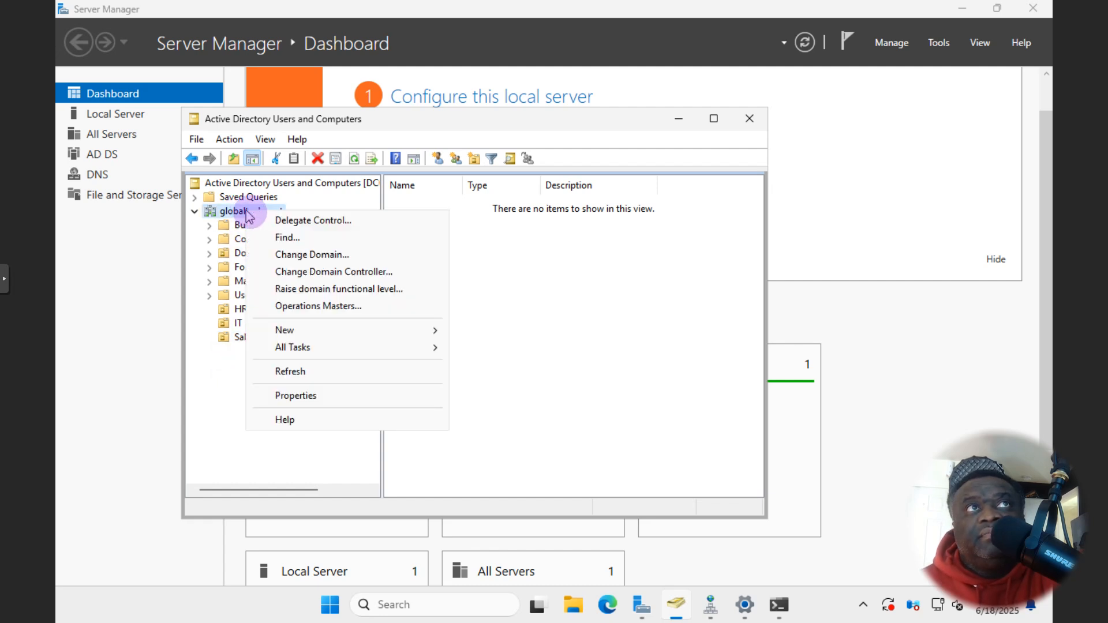
{"action": "mouse_move", "coordinate": [427, 337]}
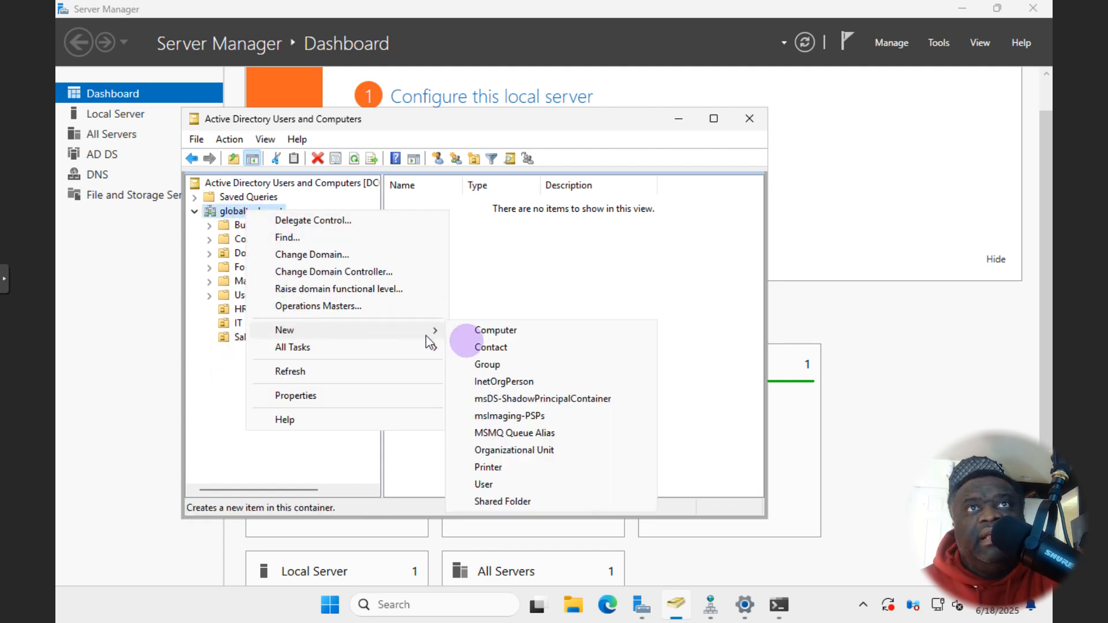
{"action": "left_click", "coordinate": [495, 450]}
{"action": "type", "text": "NYC"}
{"action": "key", "text": "Return"}
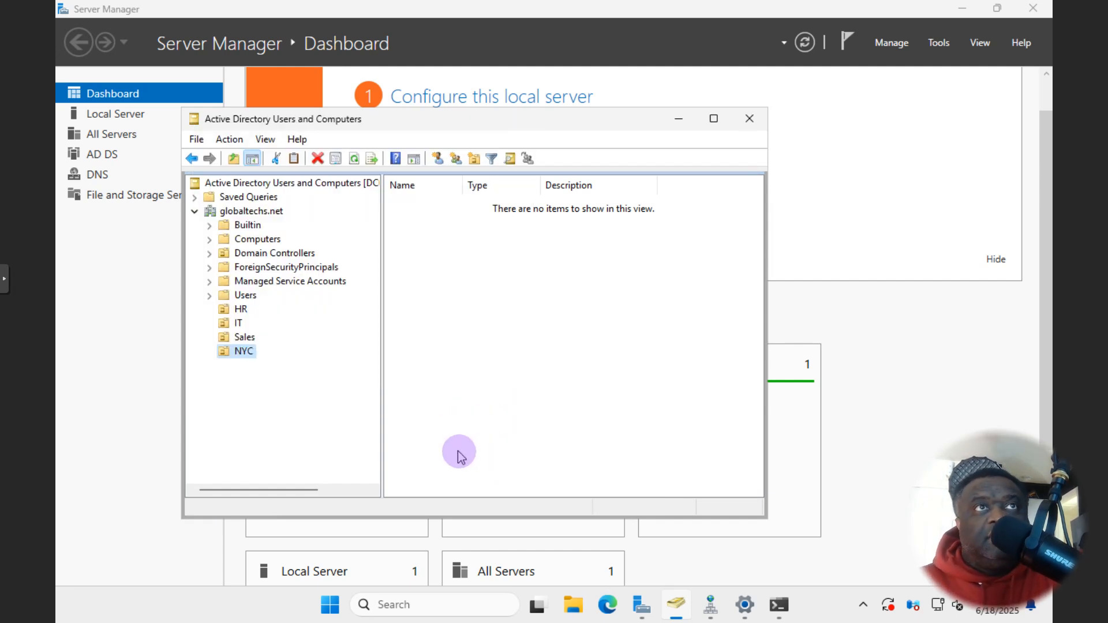
- Create SYN and ATL organizational units under globaltechs.net
{"action": "right_click", "coordinate": [231, 211]}
{"action": "mouse_move", "coordinate": [366, 339]}
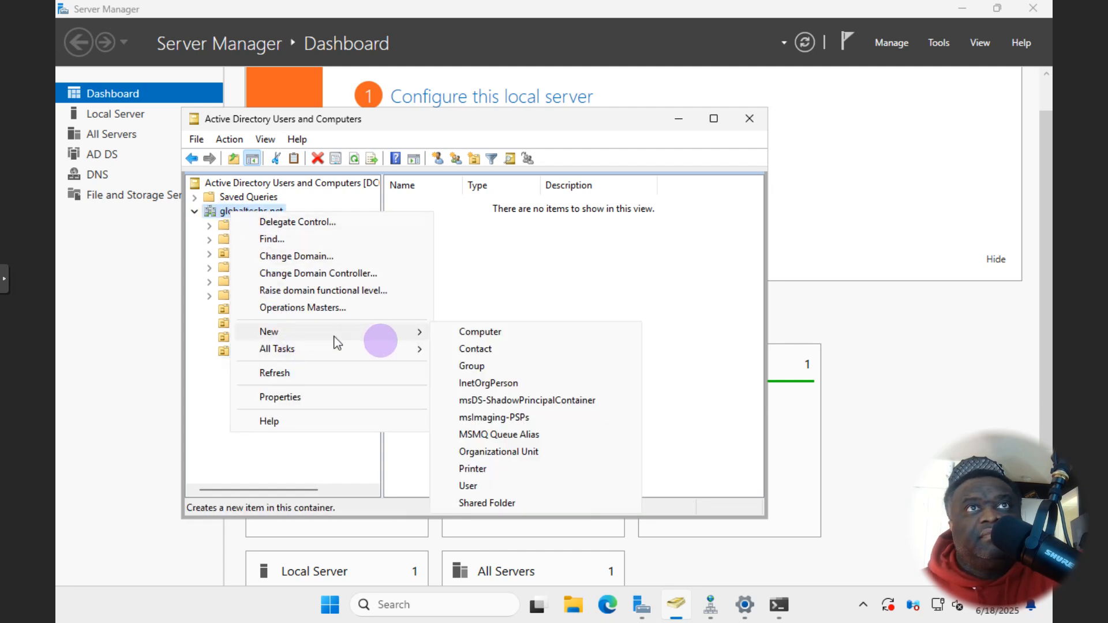
{"action": "left_click", "coordinate": [501, 446]}
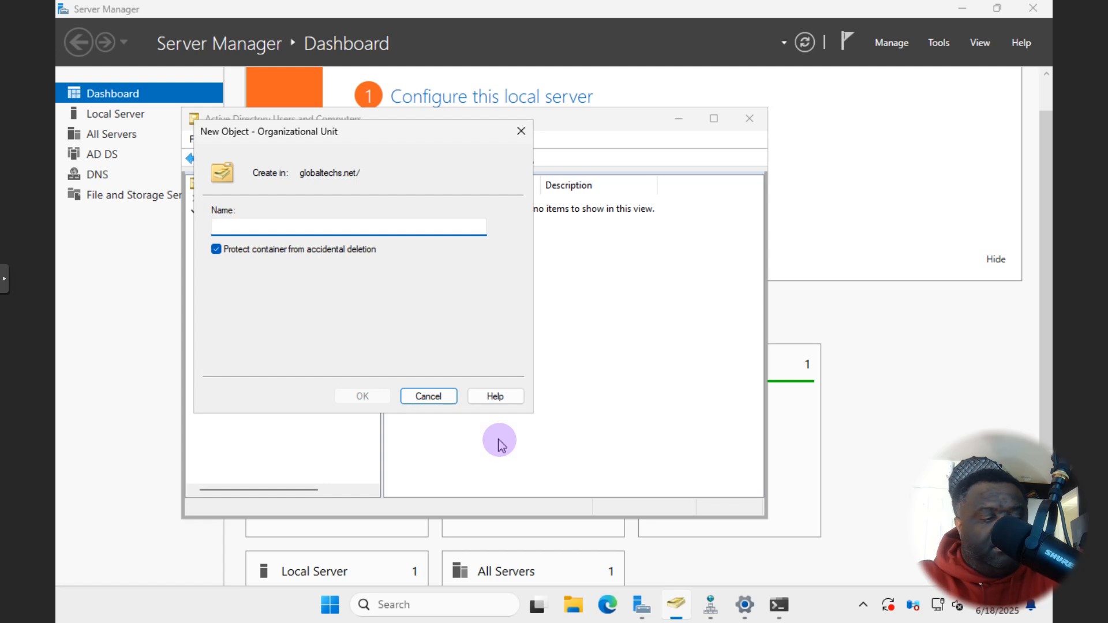
{"action": "type", "text": "SYN"}
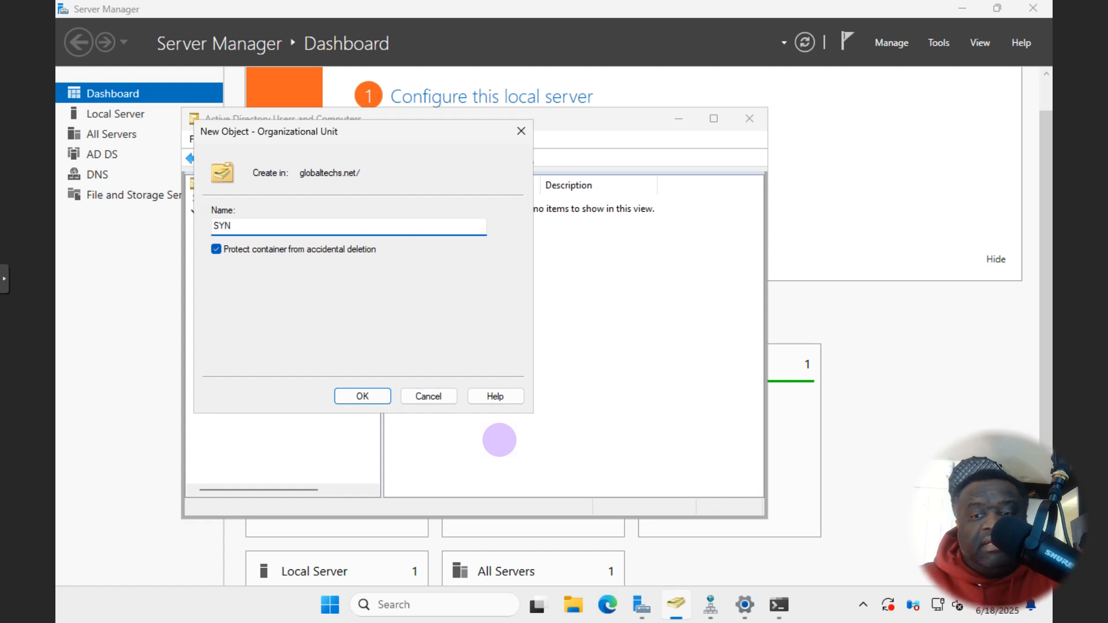
{"action": "key", "text": "Return"}
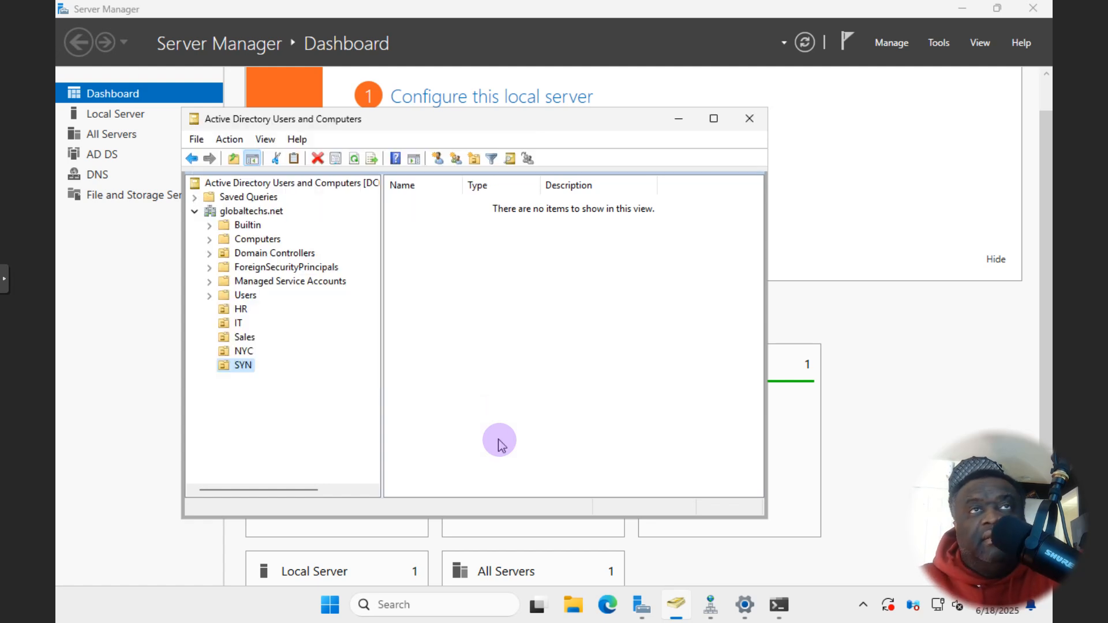
{"action": "right_click", "coordinate": [262, 218]}
{"action": "mouse_move", "coordinate": [346, 338]}
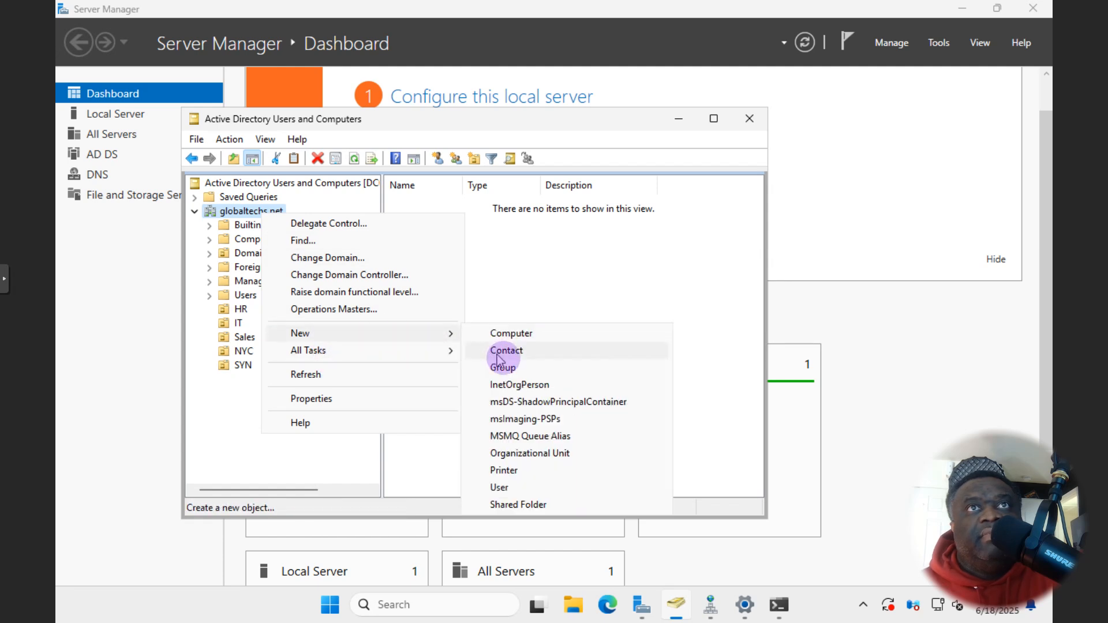
{"action": "left_click", "coordinate": [526, 454]}
{"action": "type", "text": "ATL"}
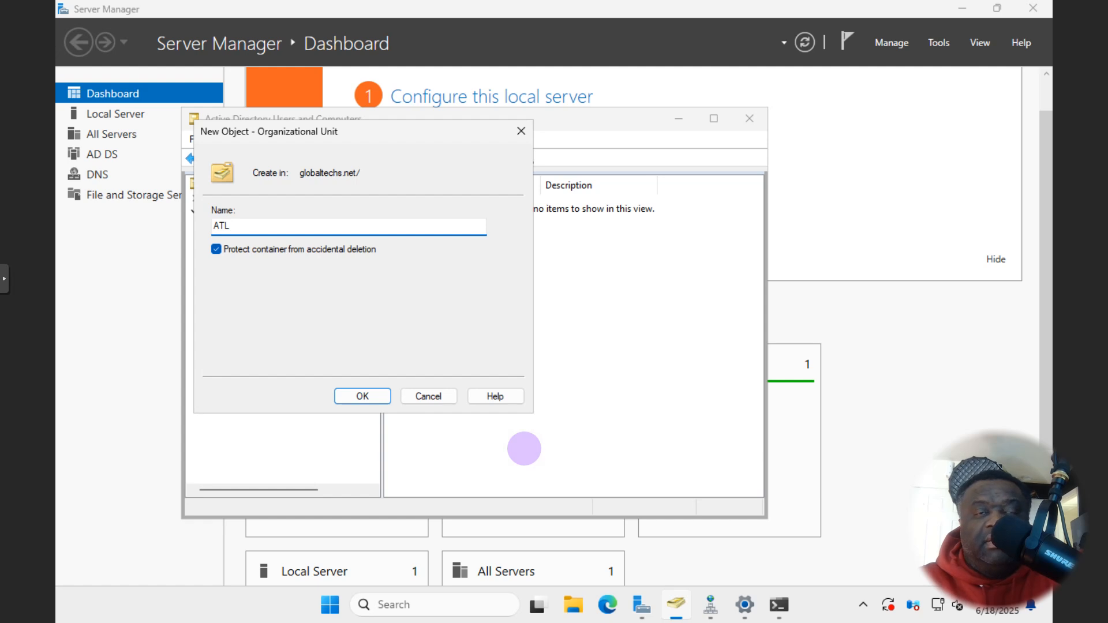
{"action": "key", "text": "Return"}
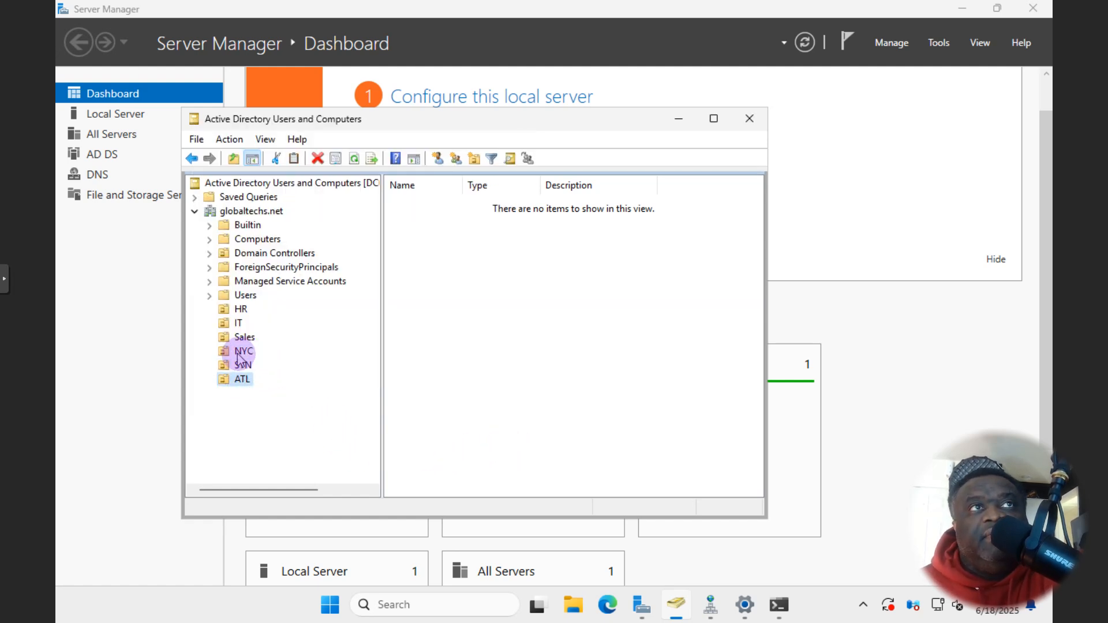
- Try moving the Sales OU into NYC, dismiss the Access denied error, and select NYC
{"action": "mouse_move", "coordinate": [240, 355]}
{"action": "left_mouse_down"}
{"action": "mouse_move", "coordinate": [228, 326]}
{"action": "mouse_move", "coordinate": [223, 339]}
{"action": "mouse_move", "coordinate": [246, 358]}
{"action": "left_mouse_up"}
{"action": "left_click", "coordinate": [401, 368]}
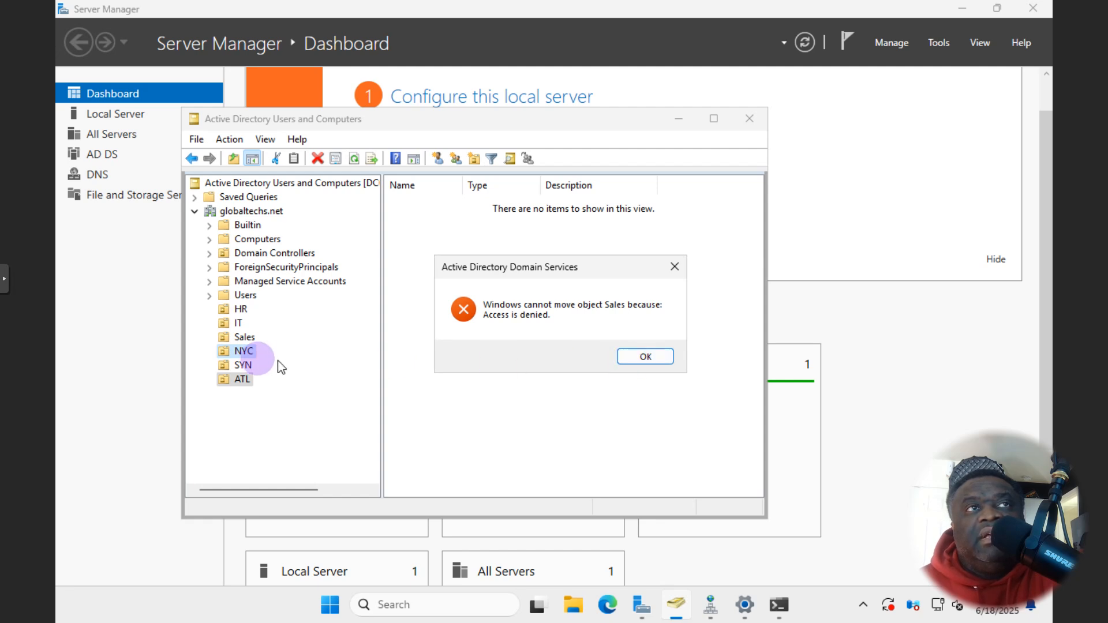
{"action": "left_click", "coordinate": [635, 358]}
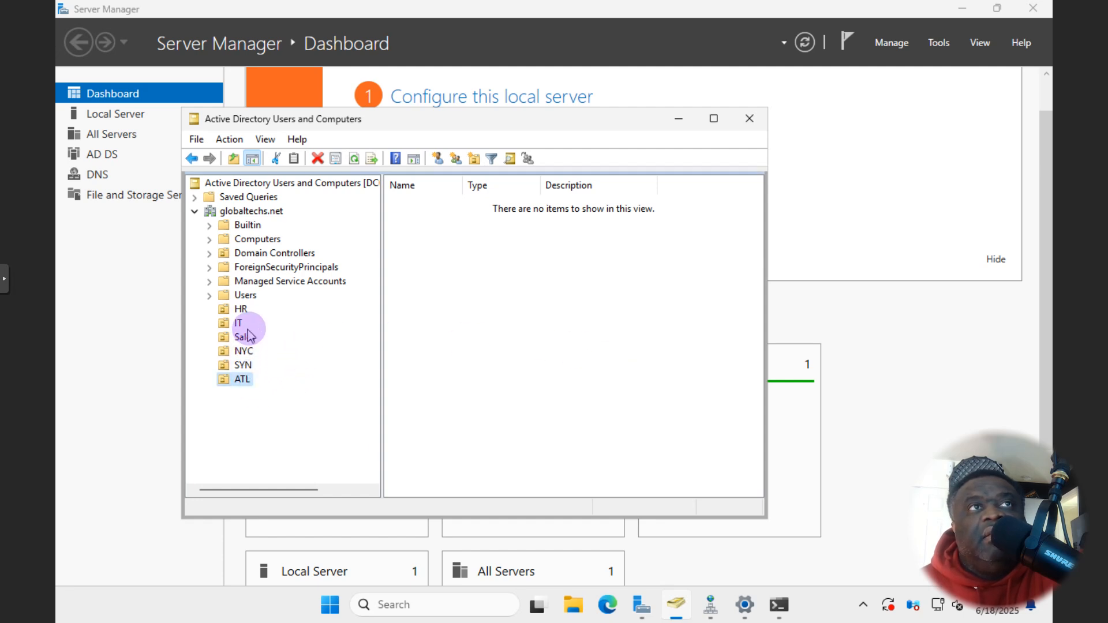
{"action": "left_click", "coordinate": [243, 353]}
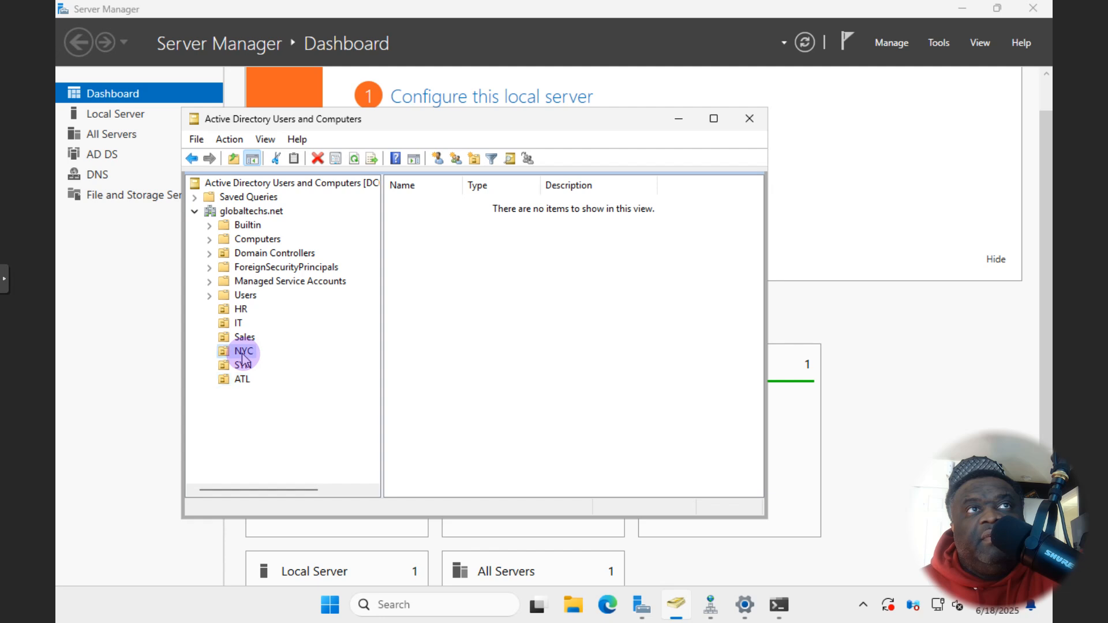
- Create the NYC-HR organizational unit inside NYC
{"action": "right_click", "coordinate": [244, 360]}
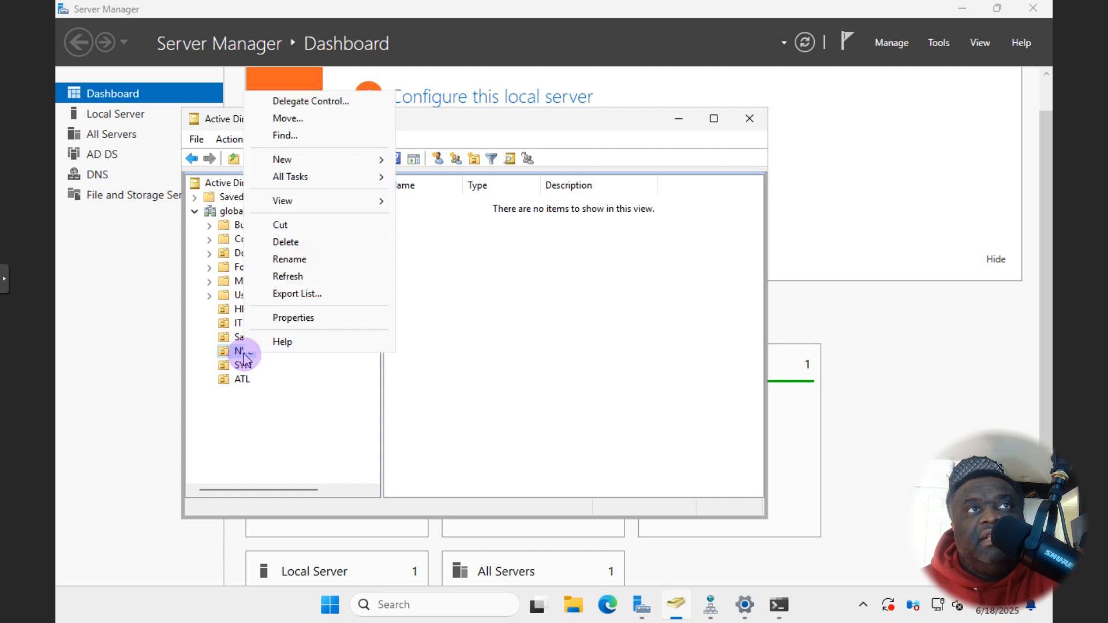
{"action": "mouse_move", "coordinate": [321, 163]}
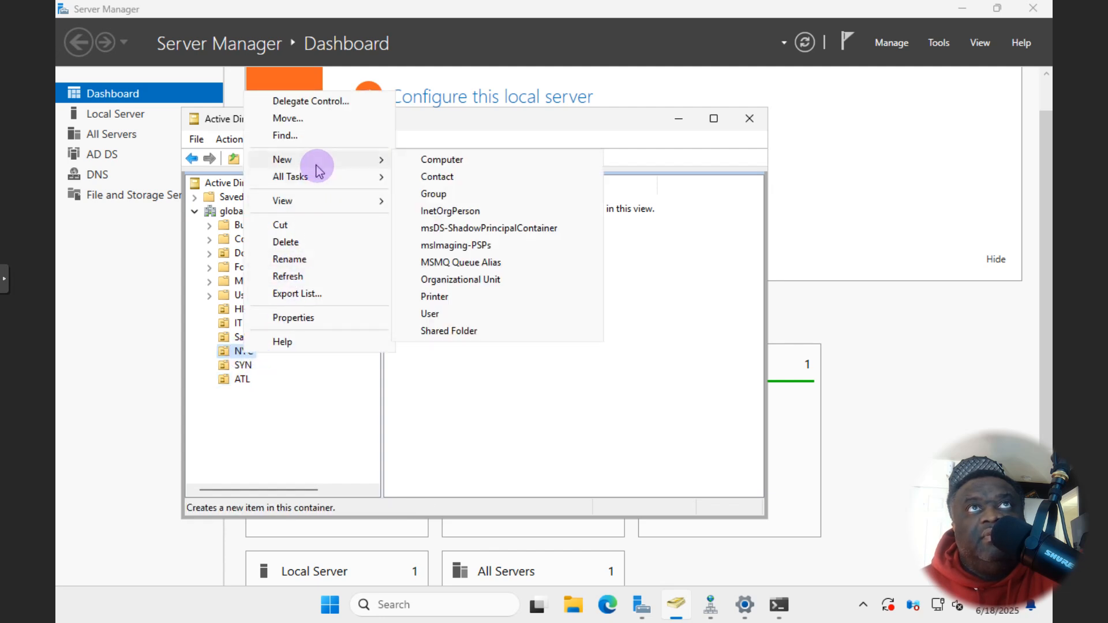
{"action": "left_click", "coordinate": [461, 279]}
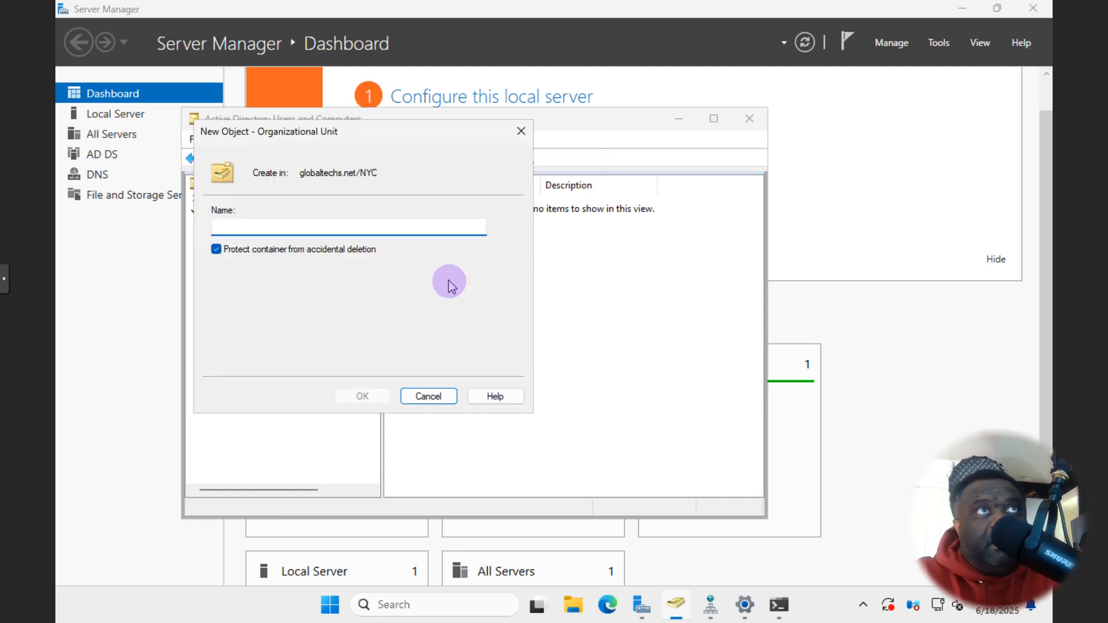
{"action": "type", "text": "NYC-HR"}
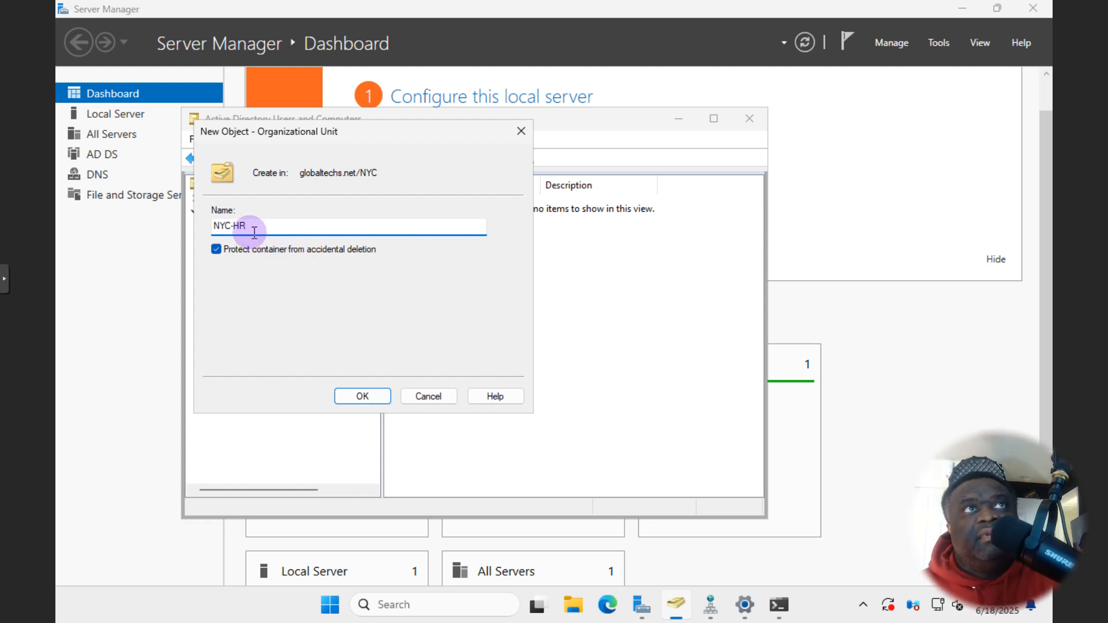
{"action": "left_click_drag", "start_coordinate": [254, 225], "coordinate": [203, 226]}
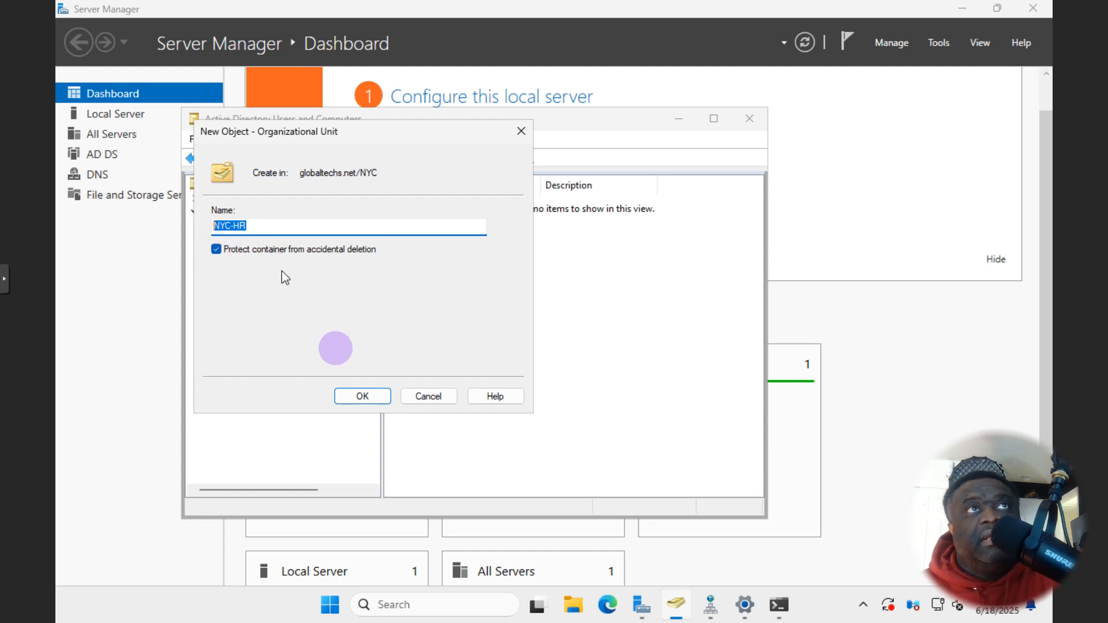
{"action": "left_click", "coordinate": [358, 396]}
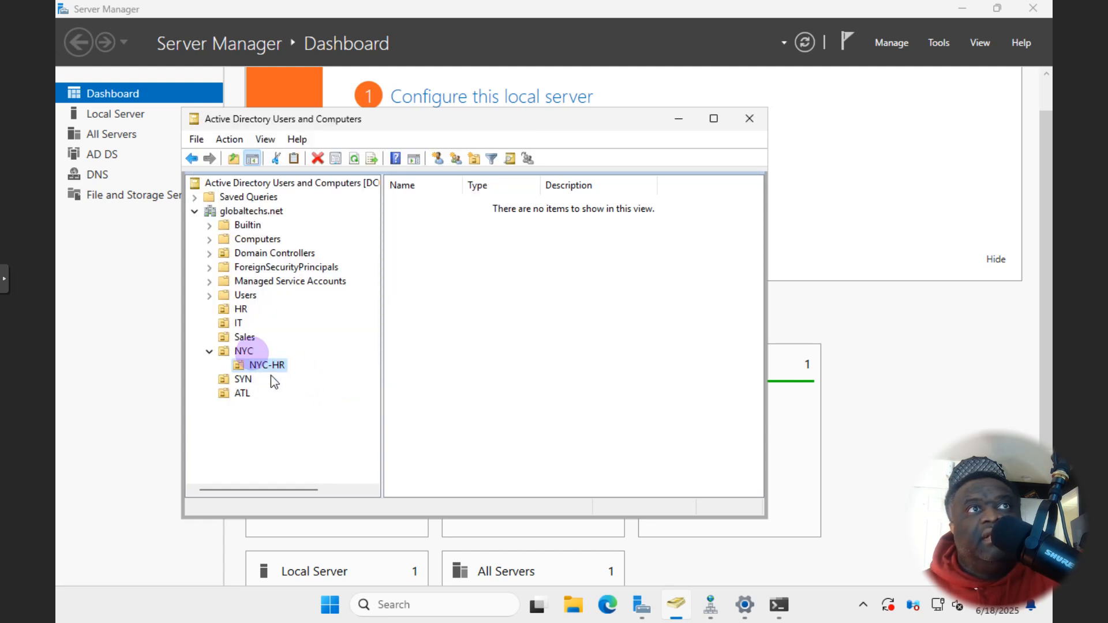
- Create SYN-IT inside SYN and ATL-SALES inside ATL
{"action": "right_click", "coordinate": [240, 379]}
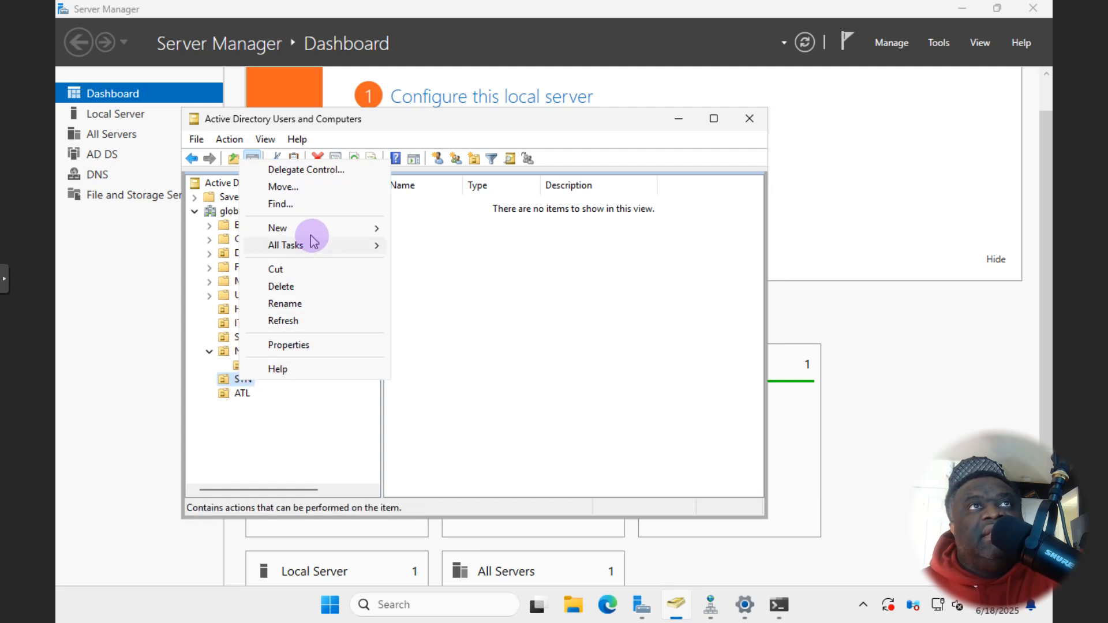
{"action": "mouse_move", "coordinate": [314, 231]}
{"action": "left_click", "coordinate": [444, 349]}
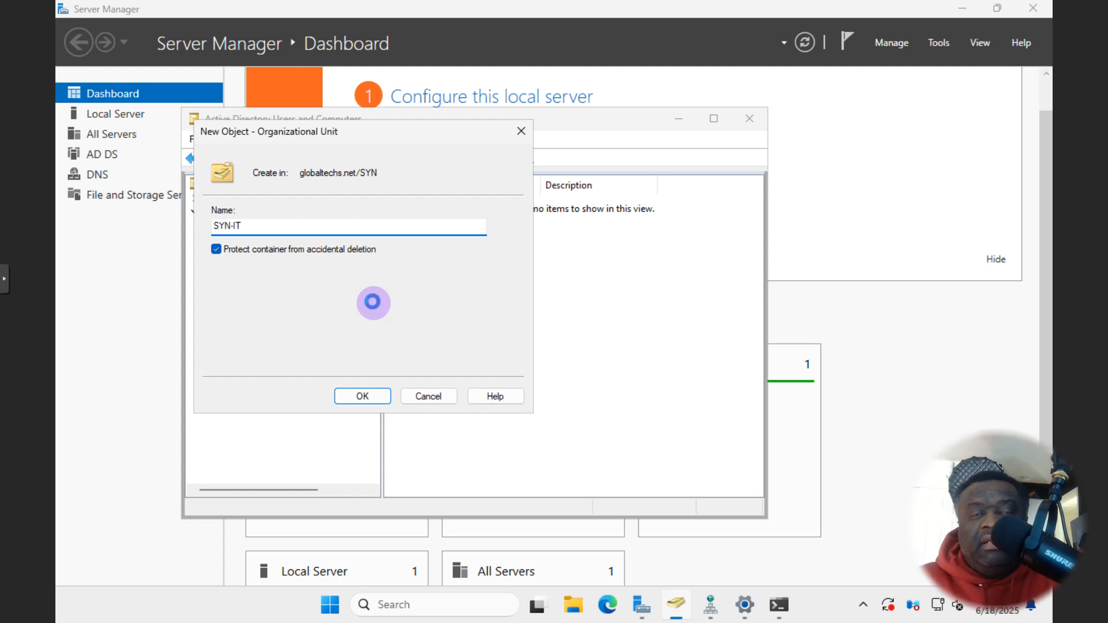
{"action": "key", "text": "Return"}
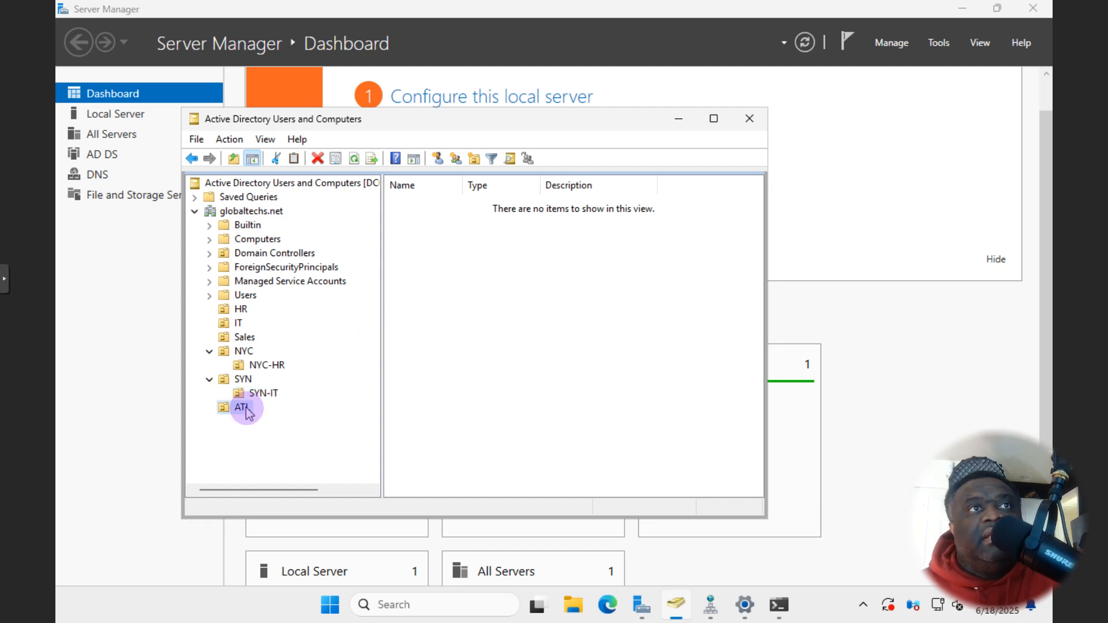
{"action": "right_click", "coordinate": [246, 409]}
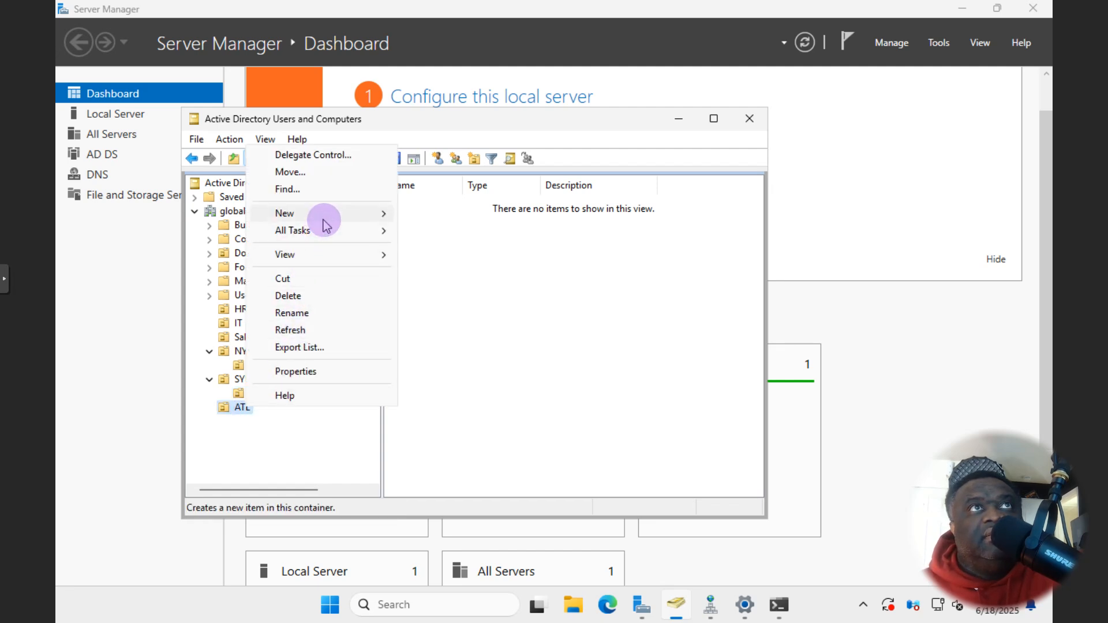
{"action": "mouse_move", "coordinate": [327, 225]}
{"action": "left_click", "coordinate": [466, 334]}
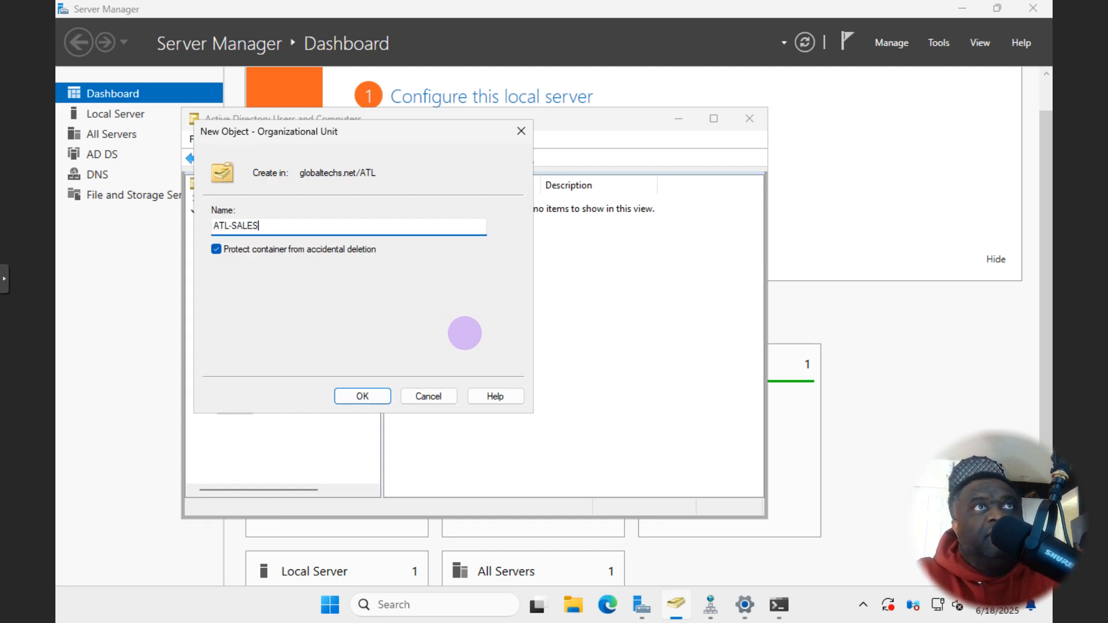
{"action": "key", "text": "Return"}
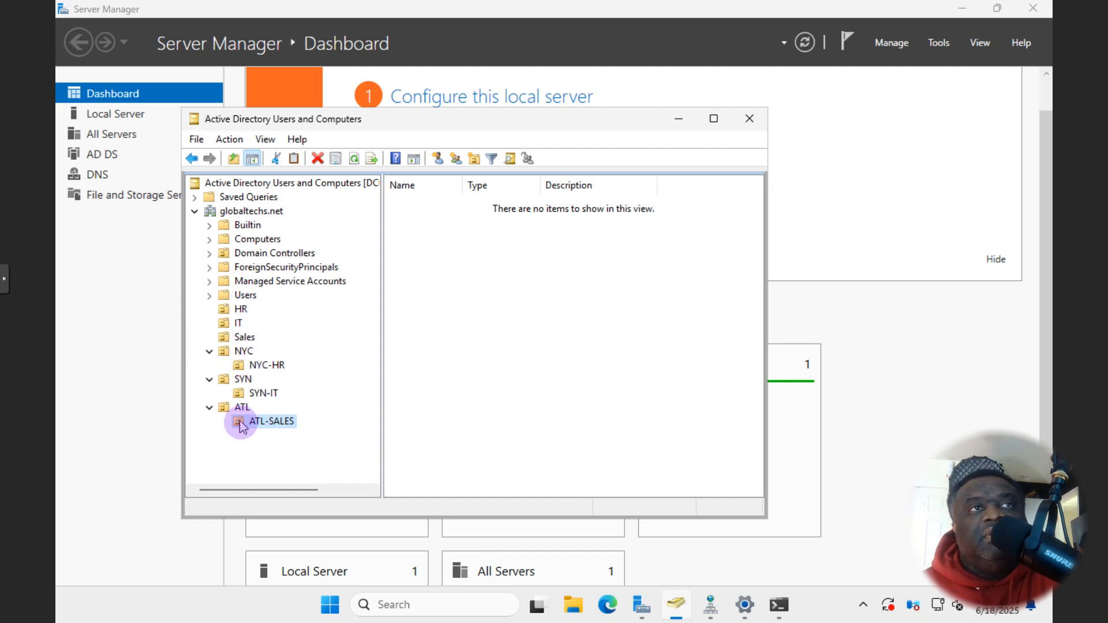
{"action": "scroll", "coordinate": [238, 353], "scroll_direction": "right", "scroll_amount": 1}
{"action": "right_click", "coordinate": [234, 341]}
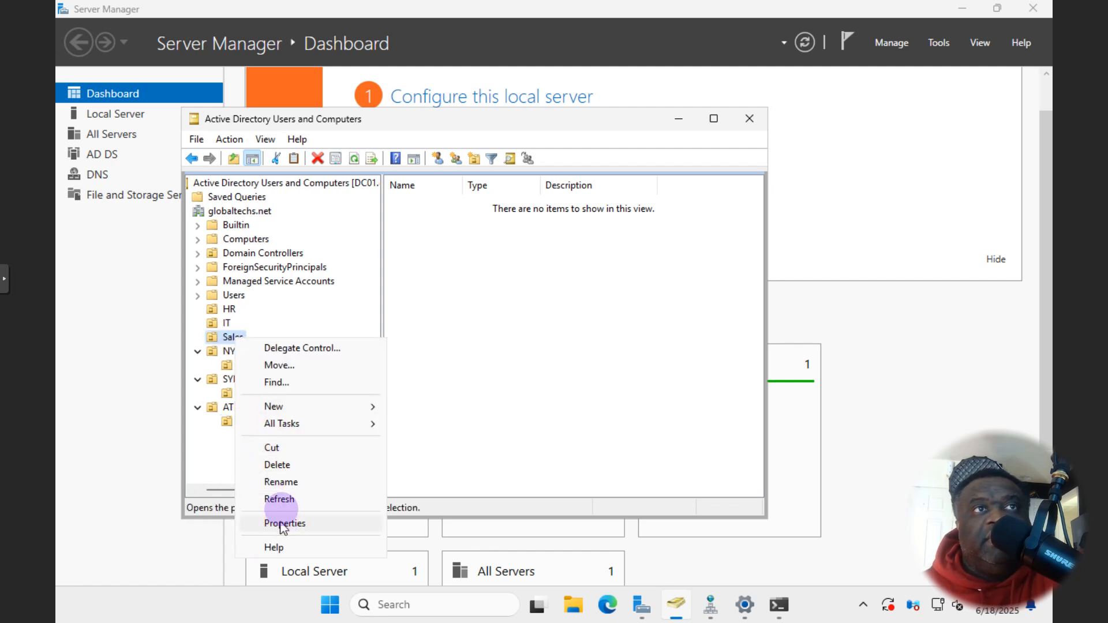
{"action": "left_click", "coordinate": [284, 465]}
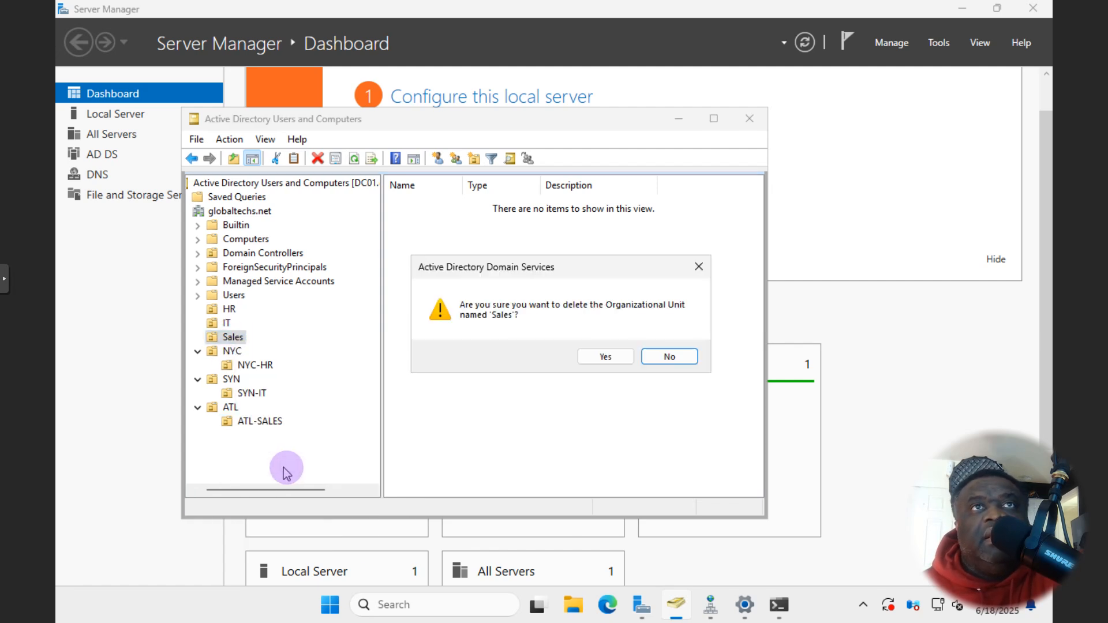
{"action": "left_click", "coordinate": [603, 357]}
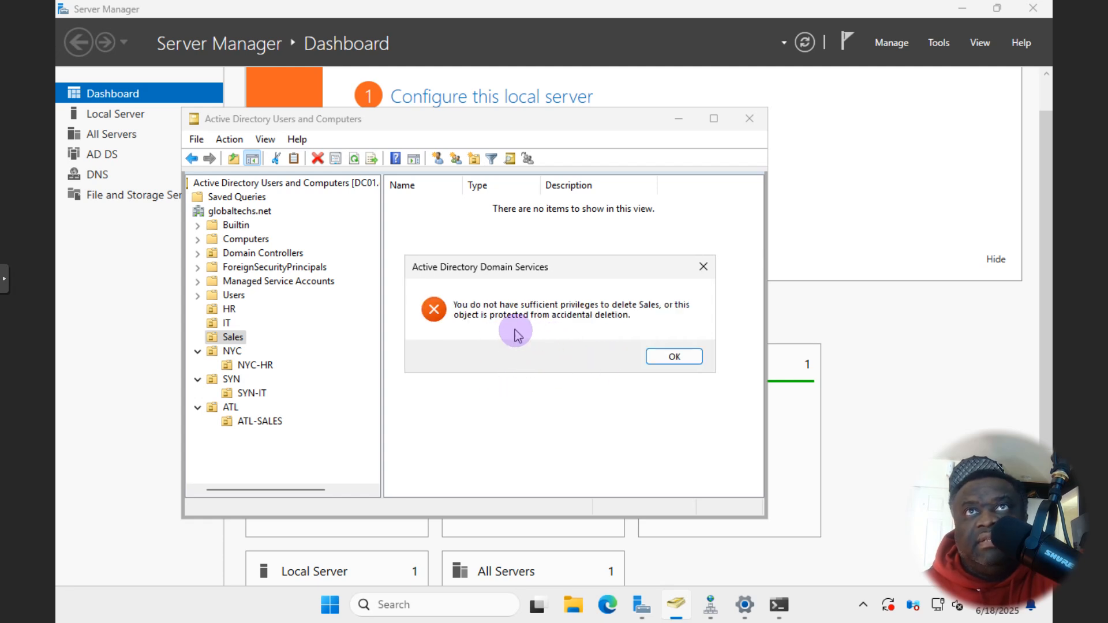
{"action": "left_click", "coordinate": [669, 358]}
{"action": "key", "text": "super+shift+s"}
{"action": "left_click", "coordinate": [491, 107]}
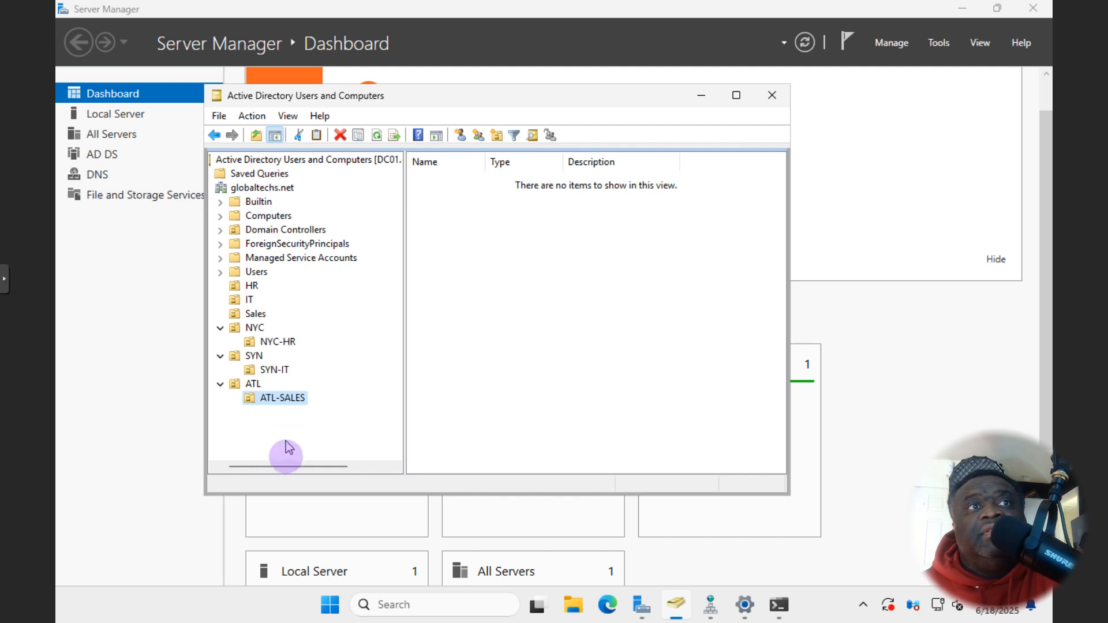
- List the globaltechs.net contents and browse the Action > New and View menus
{"action": "left_click_drag", "start_coordinate": [279, 471], "coordinate": [255, 464]}
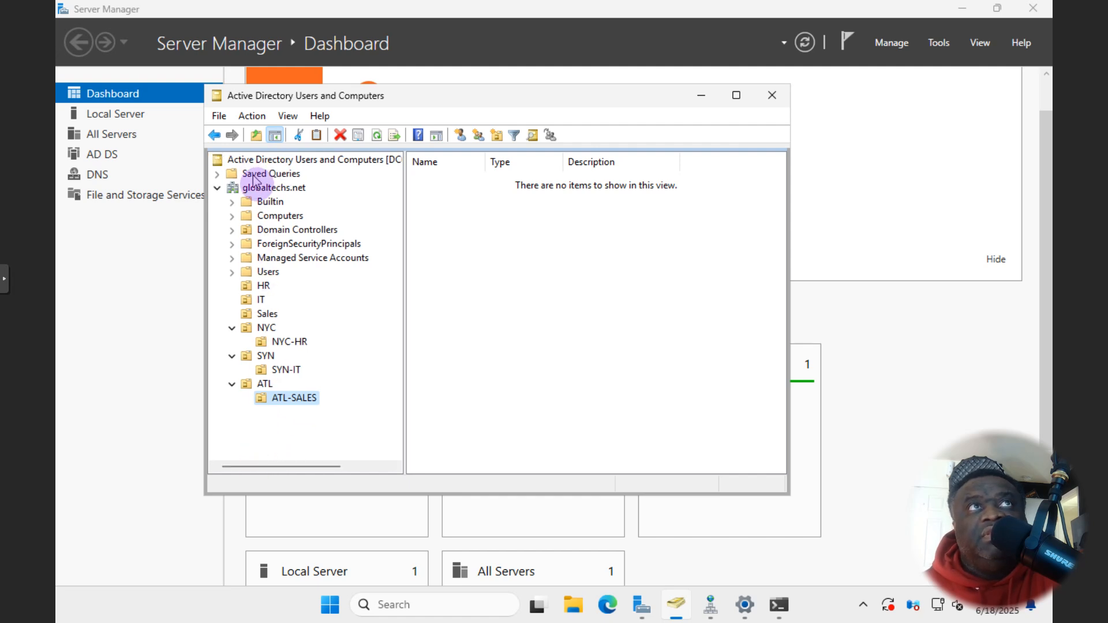
{"action": "left_click", "coordinate": [258, 190]}
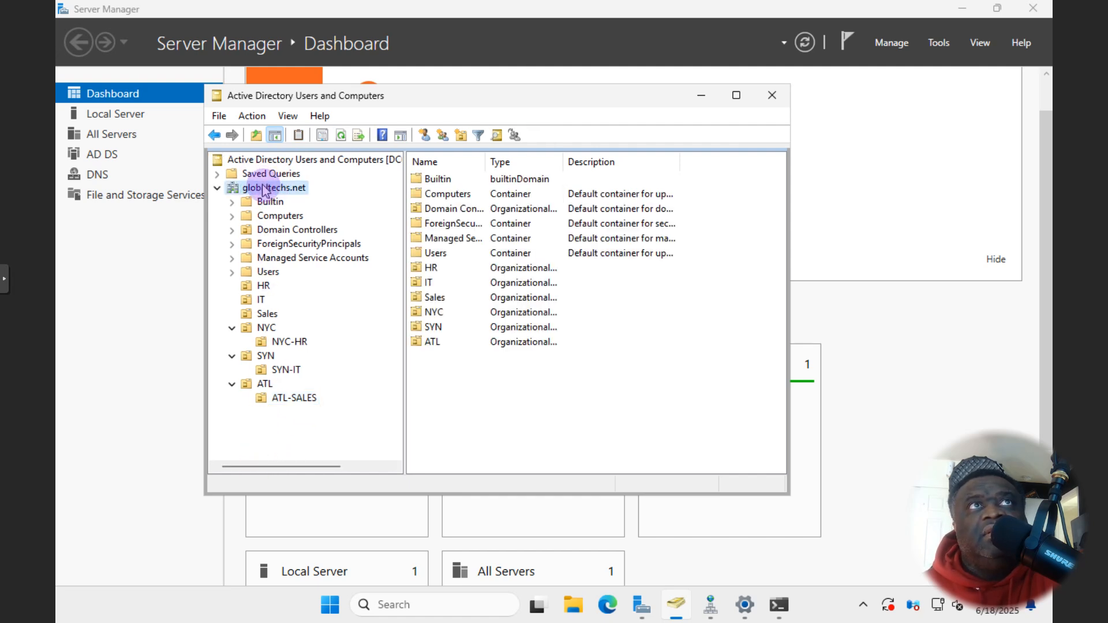
{"action": "right_click", "coordinate": [264, 191]}
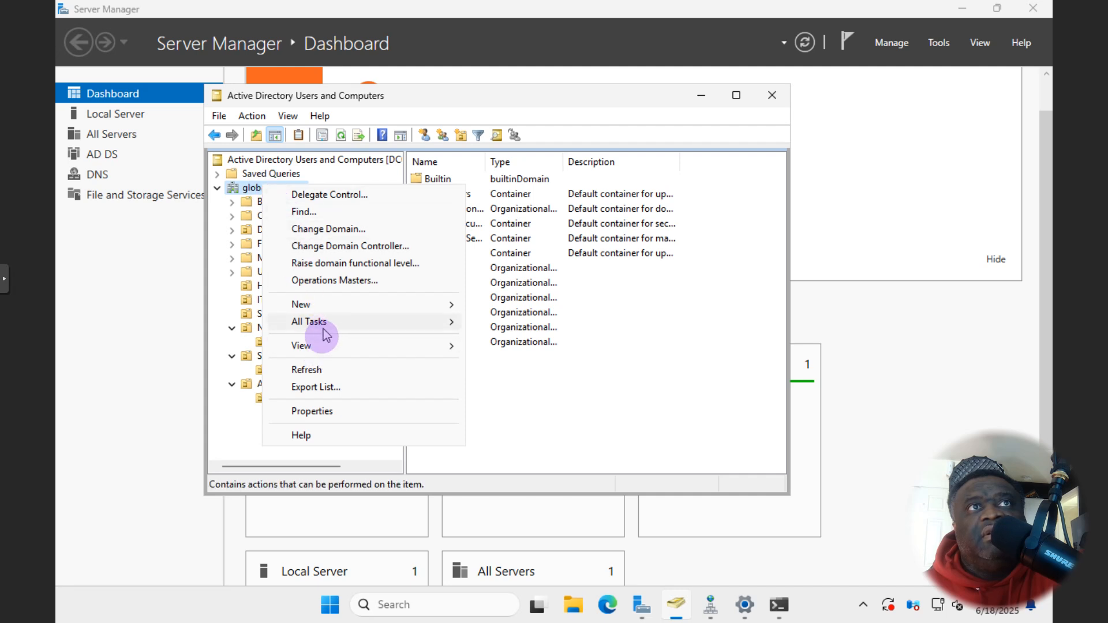
{"action": "left_click", "coordinate": [238, 119]}
{"action": "left_click", "coordinate": [298, 251]}
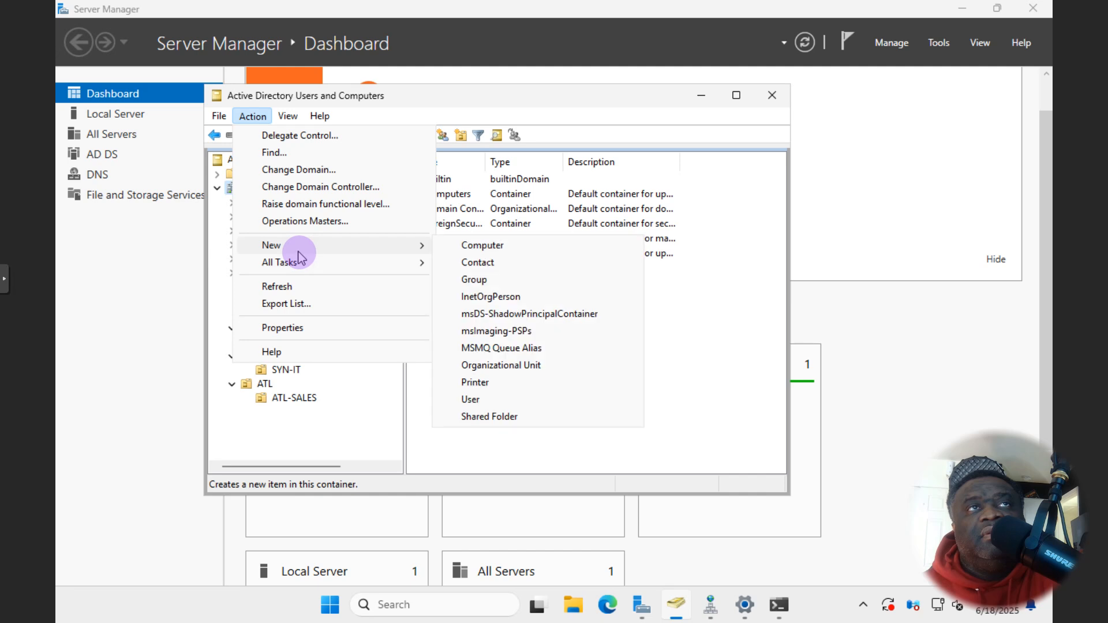
{"action": "mouse_move", "coordinate": [227, 123]}
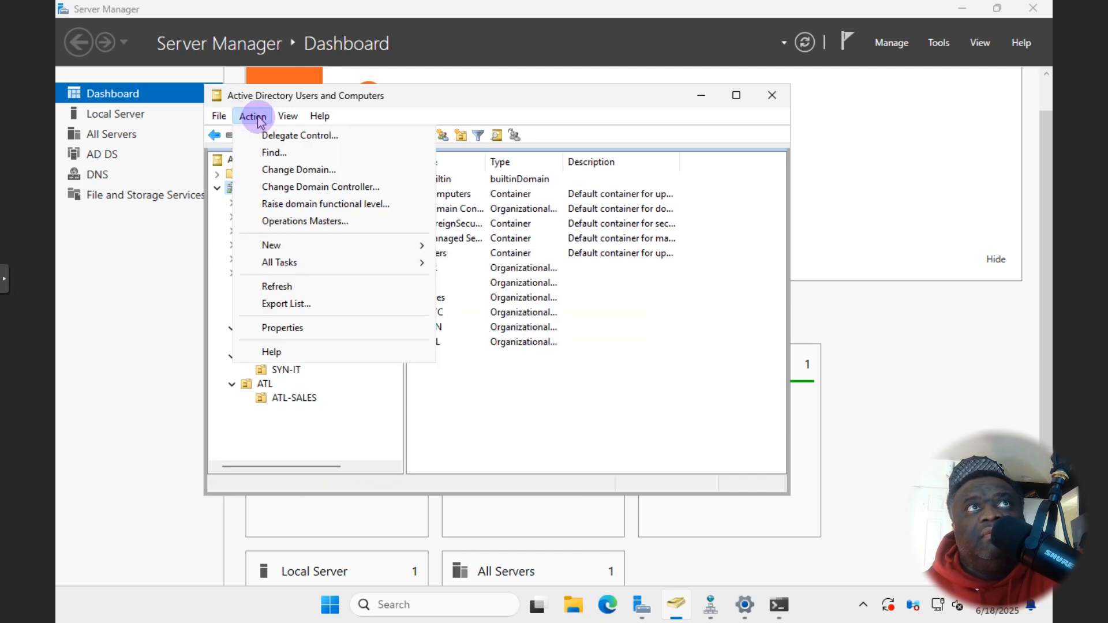
{"action": "mouse_move", "coordinate": [285, 120]}
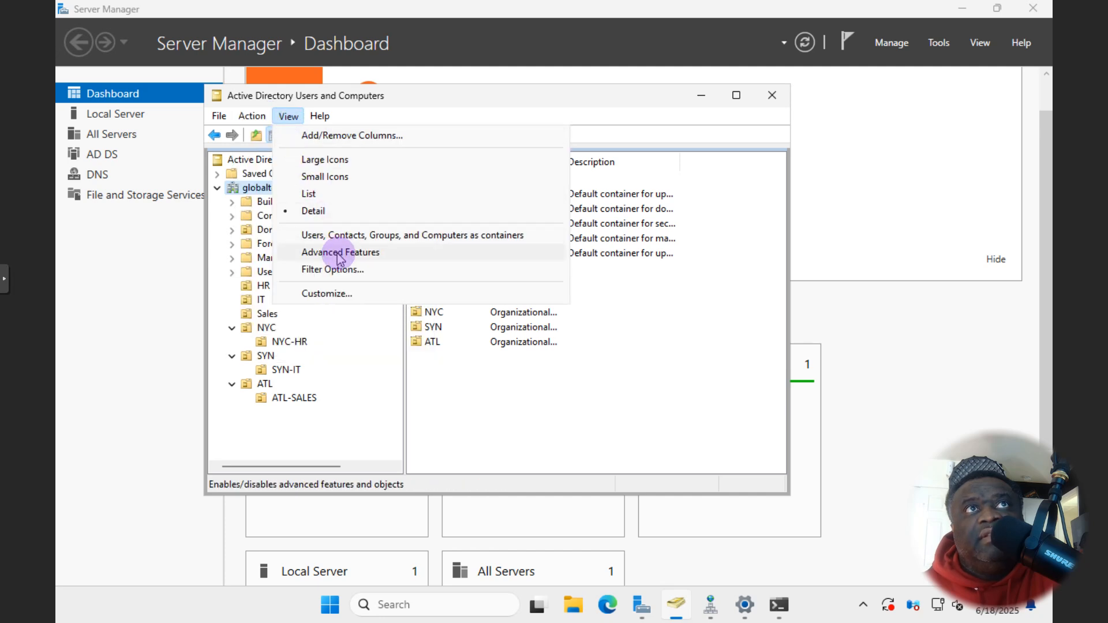
{"action": "left_click", "coordinate": [339, 253]}
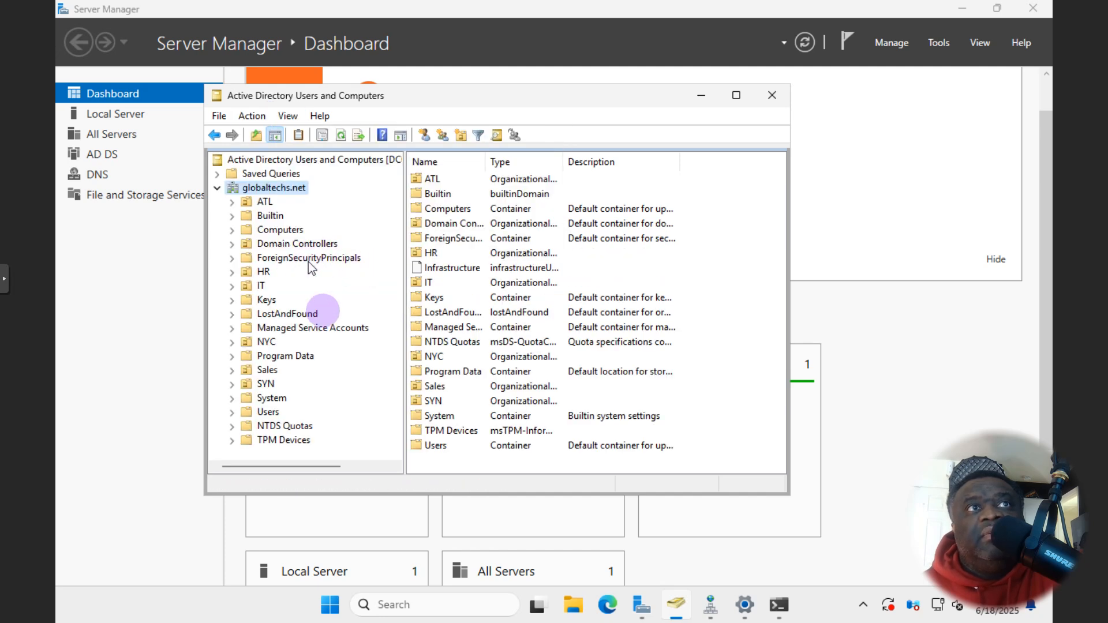
{"action": "left_click_drag", "start_coordinate": [324, 494], "coordinate": [318, 522]}
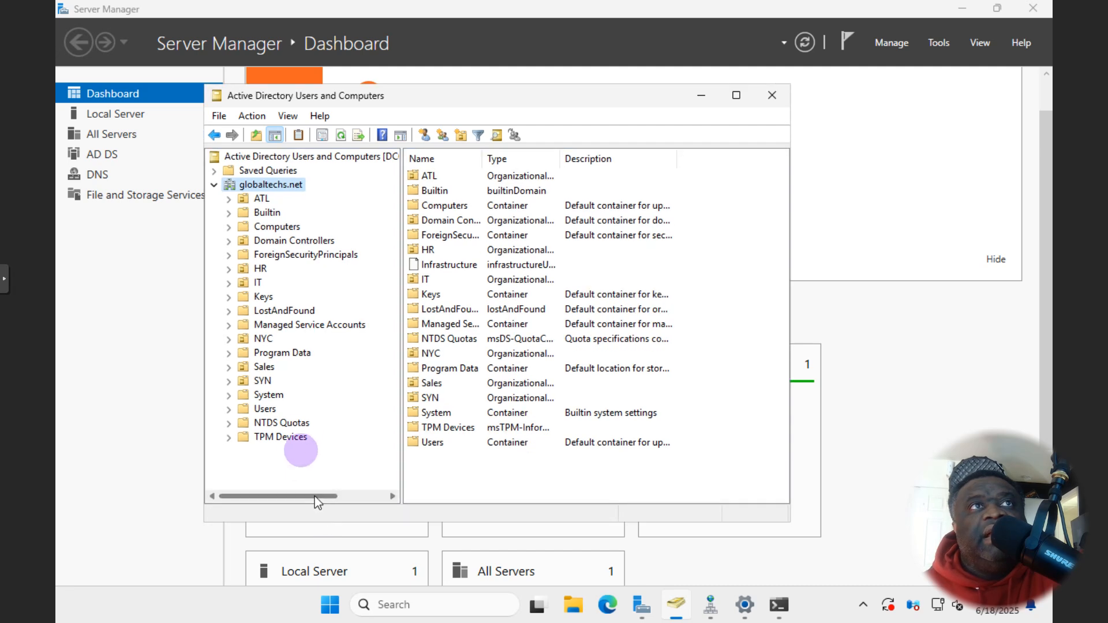
{"action": "right_click", "coordinate": [263, 341]}
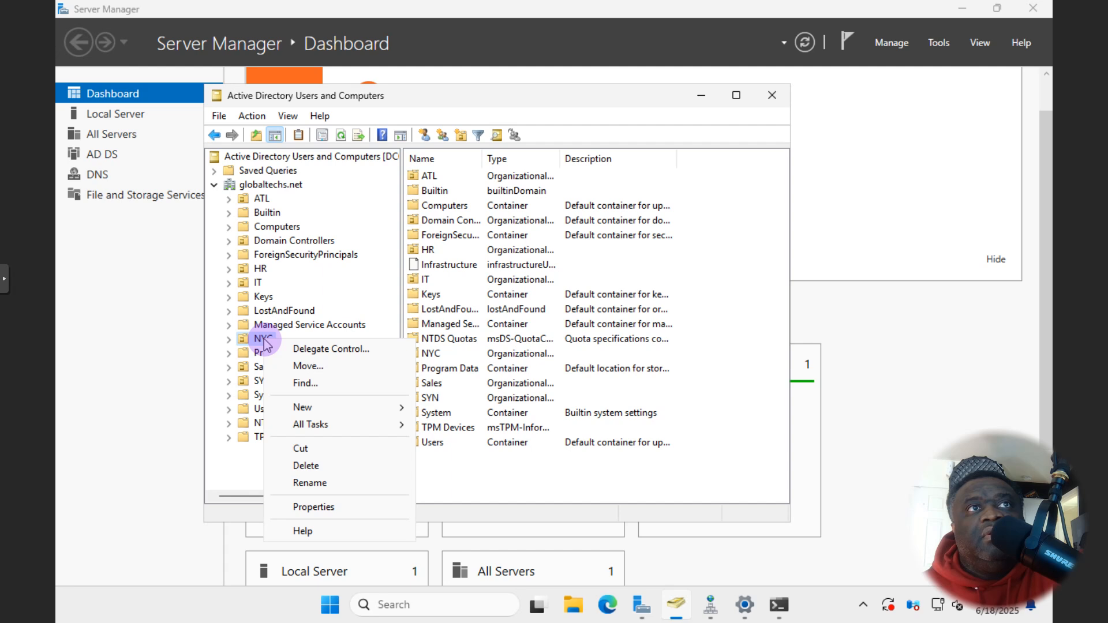
{"action": "left_click", "coordinate": [307, 508]}
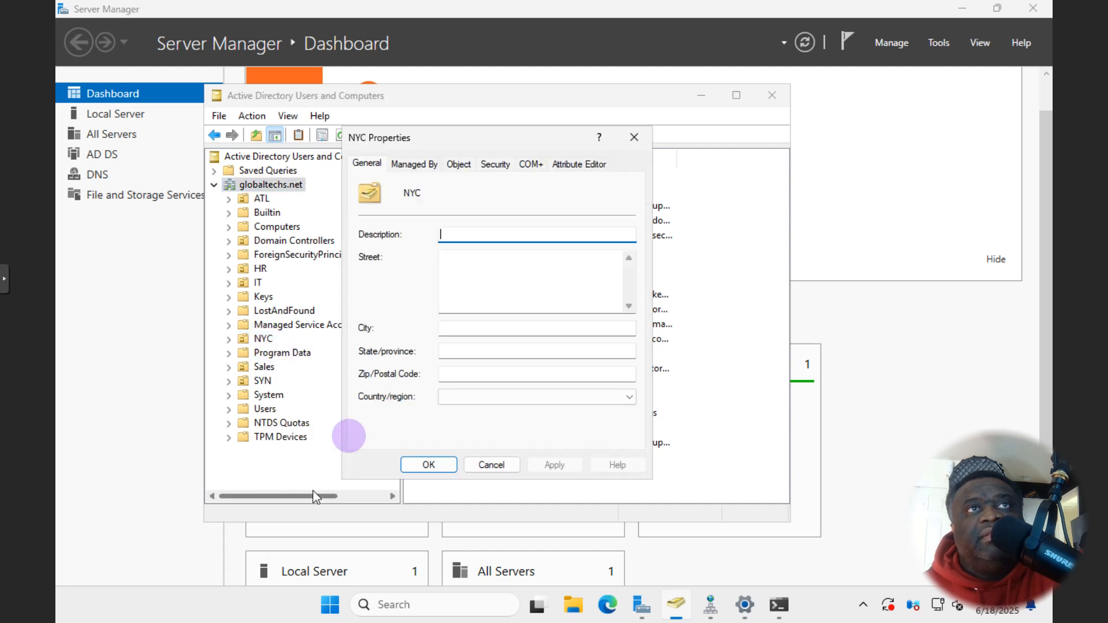
{"action": "left_click", "coordinate": [414, 163]}
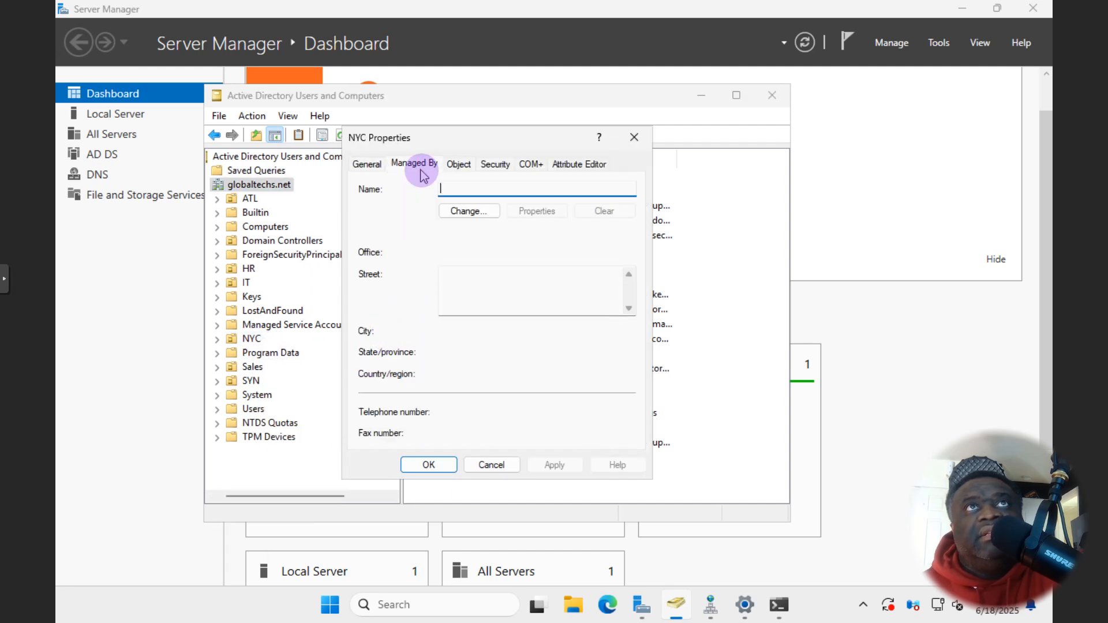
{"action": "left_click", "coordinate": [459, 165]}
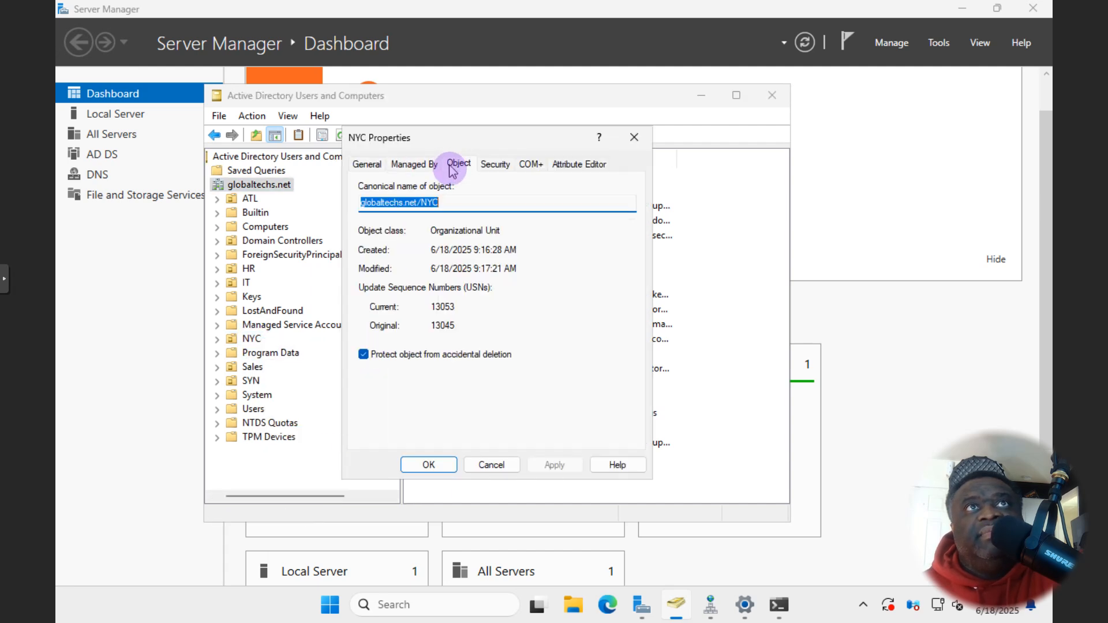
{"action": "left_click", "coordinate": [364, 355]}
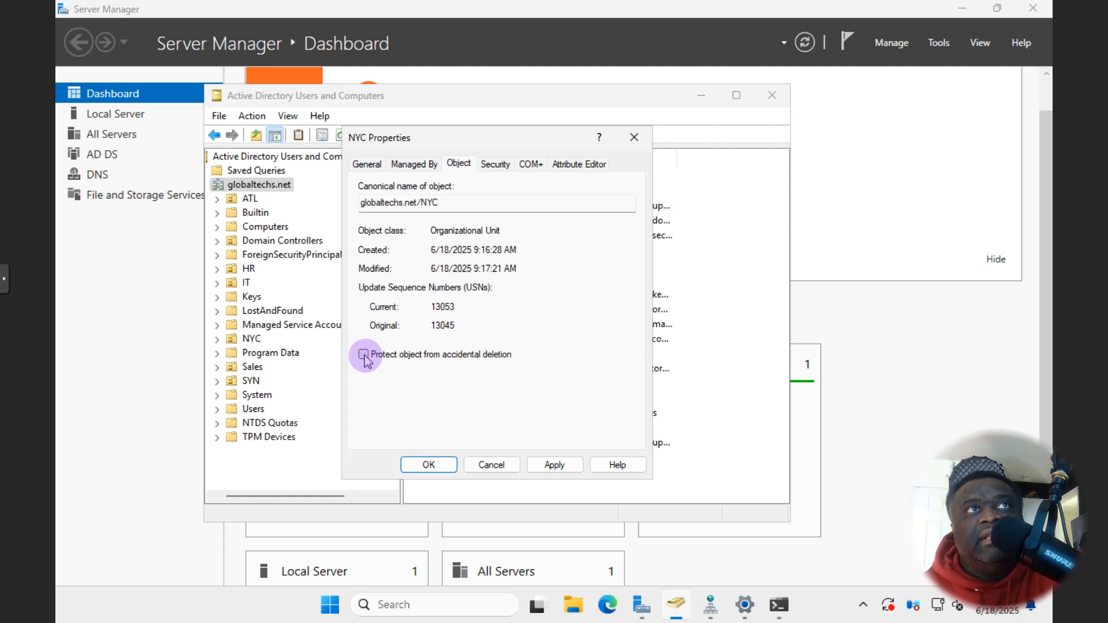
{"action": "left_click", "coordinate": [365, 356]}
- Clear Protect from accidental deletion on the HR OU, then delete HR
{"action": "left_click", "coordinate": [503, 463]}
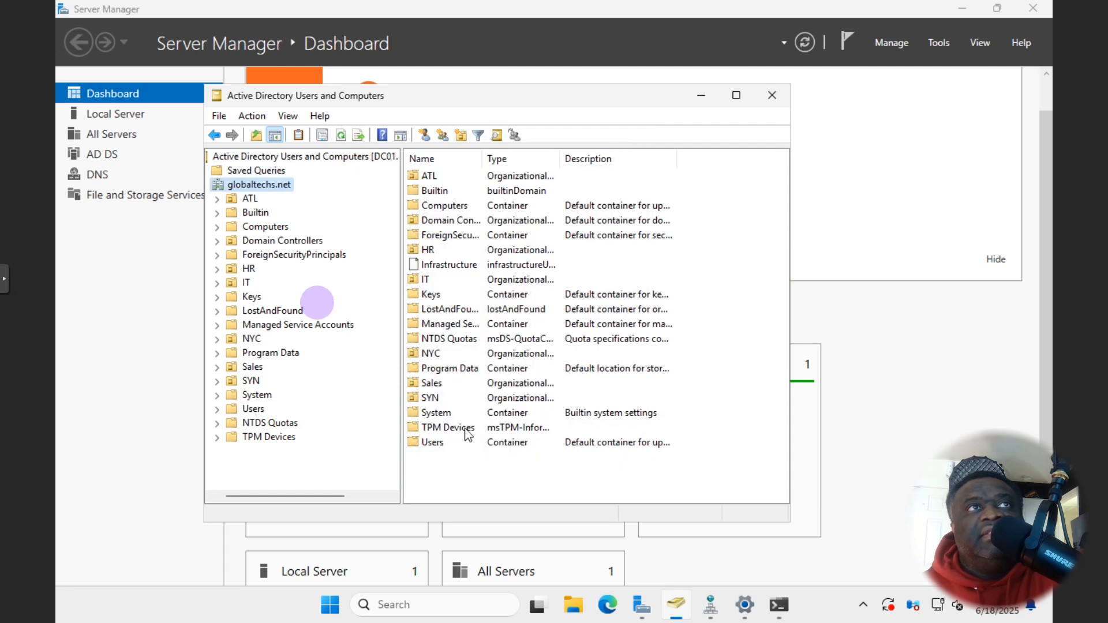
{"action": "left_click", "coordinate": [249, 270]}
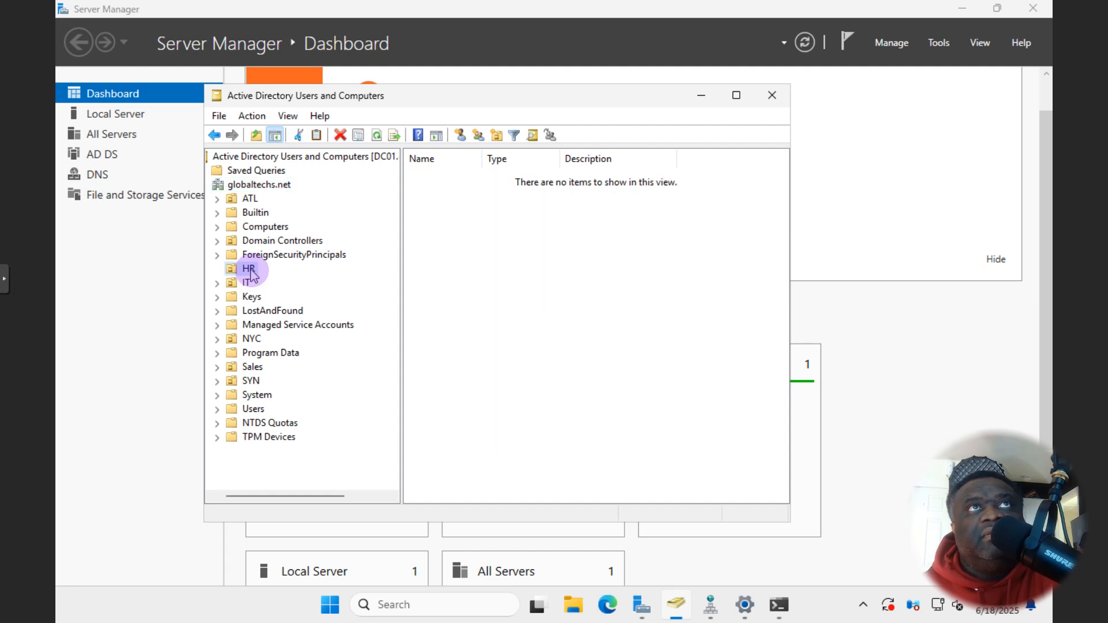
{"action": "right_click", "coordinate": [251, 274]}
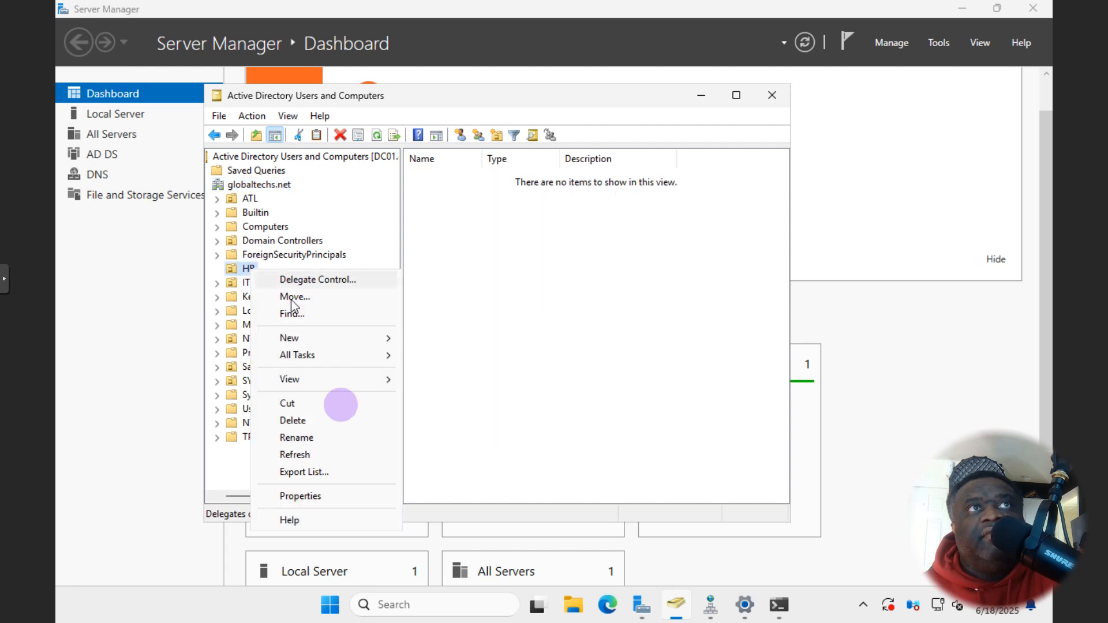
{"action": "left_click", "coordinate": [317, 496]}
{"action": "left_click", "coordinate": [459, 164]}
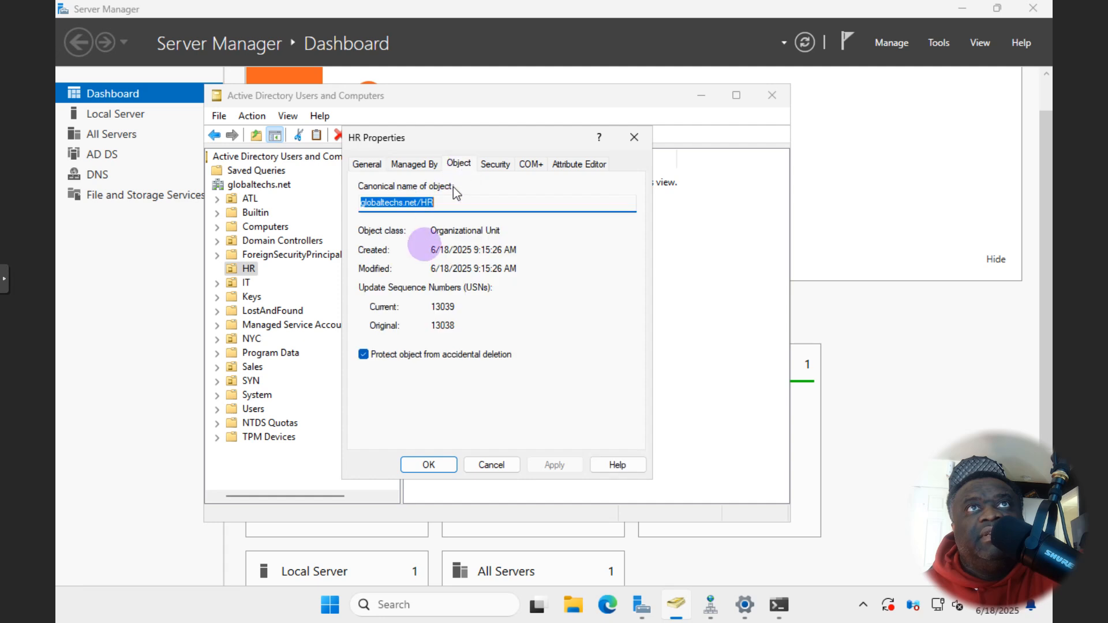
{"action": "left_click", "coordinate": [371, 363]}
{"action": "left_click", "coordinate": [543, 465]}
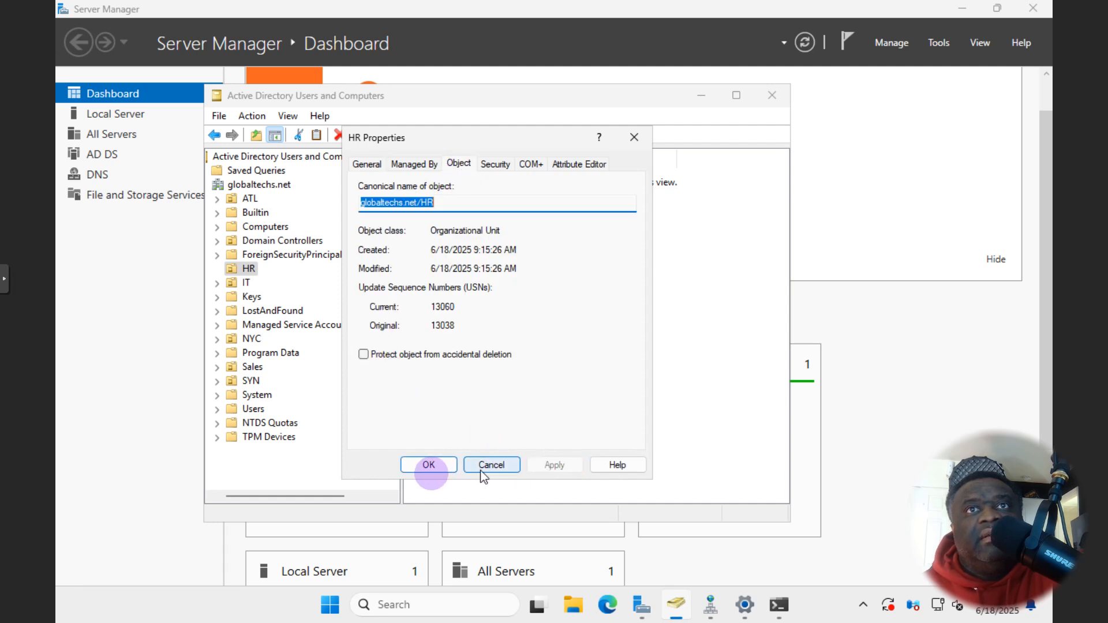
{"action": "left_click", "coordinate": [429, 465]}
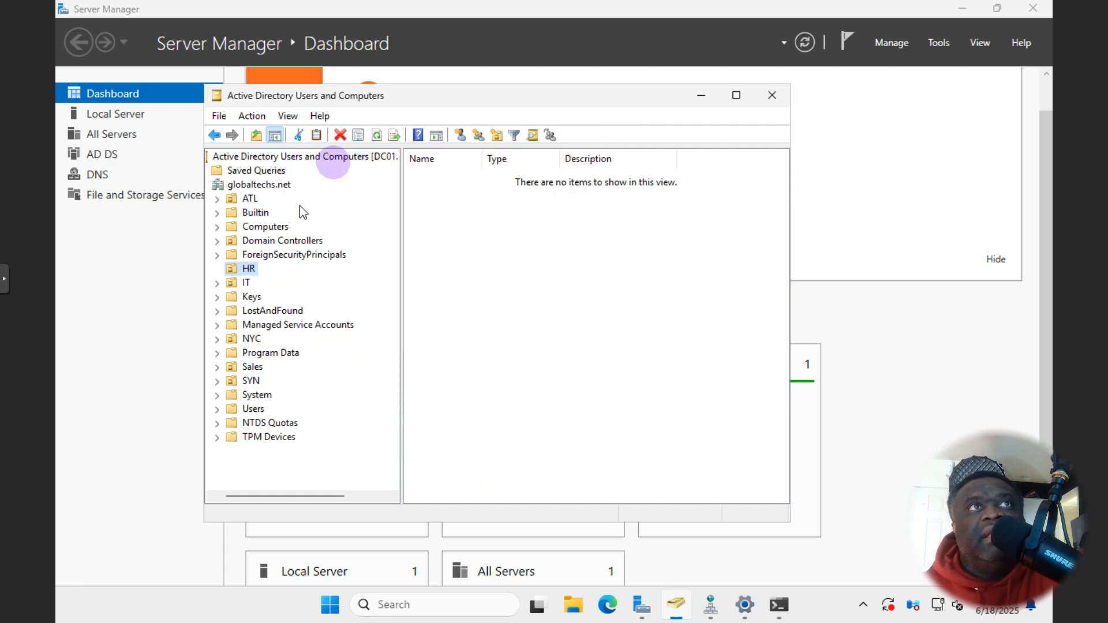
{"action": "left_click", "coordinate": [342, 135]}
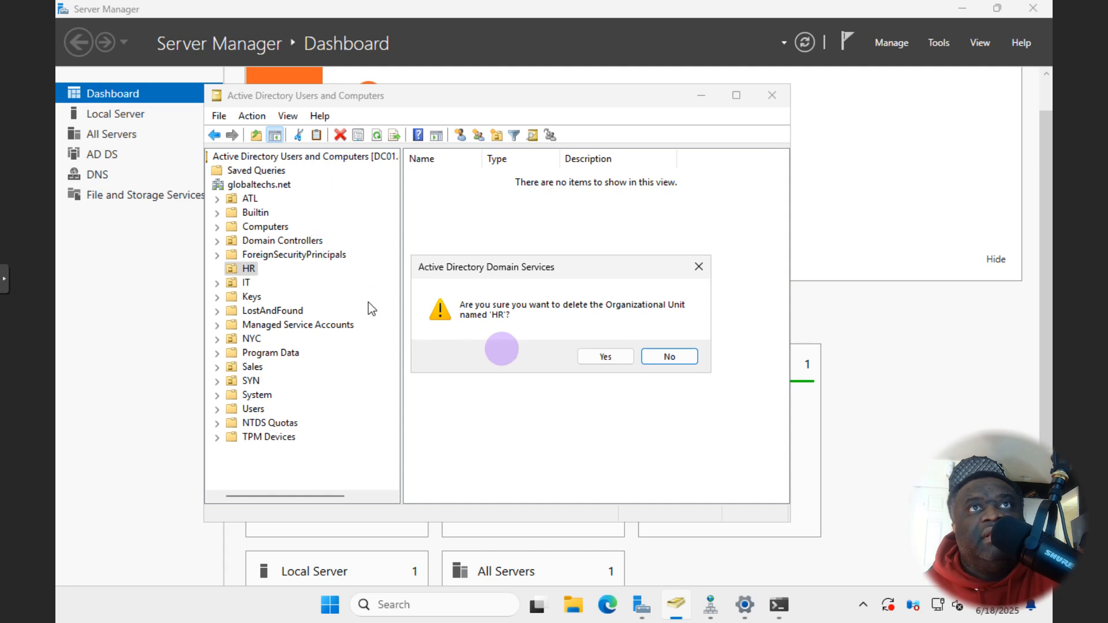
{"action": "left_click", "coordinate": [604, 357]}
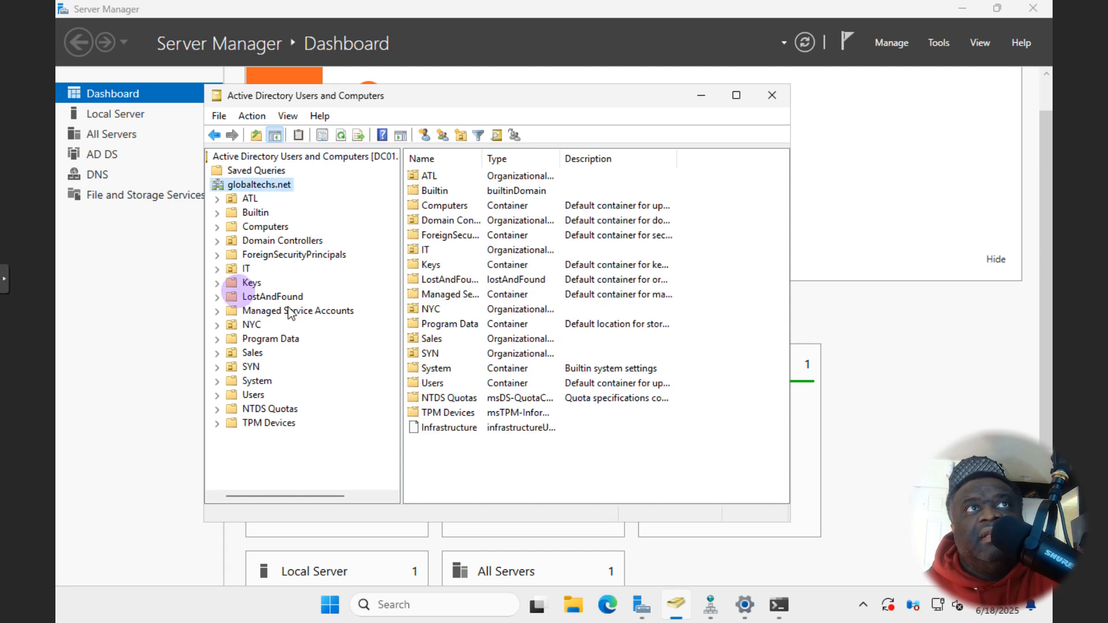
- Clear Protect from accidental deletion on the IT OU's Object properties
{"action": "left_click", "coordinate": [243, 273]}
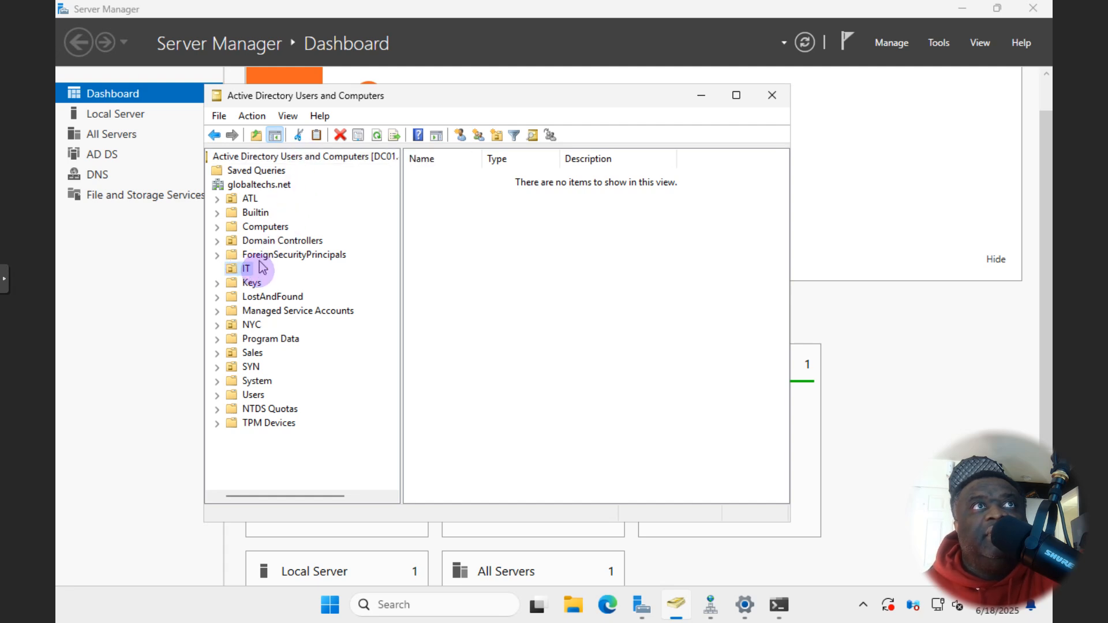
{"action": "right_click", "coordinate": [248, 271]}
{"action": "left_click", "coordinate": [296, 496]}
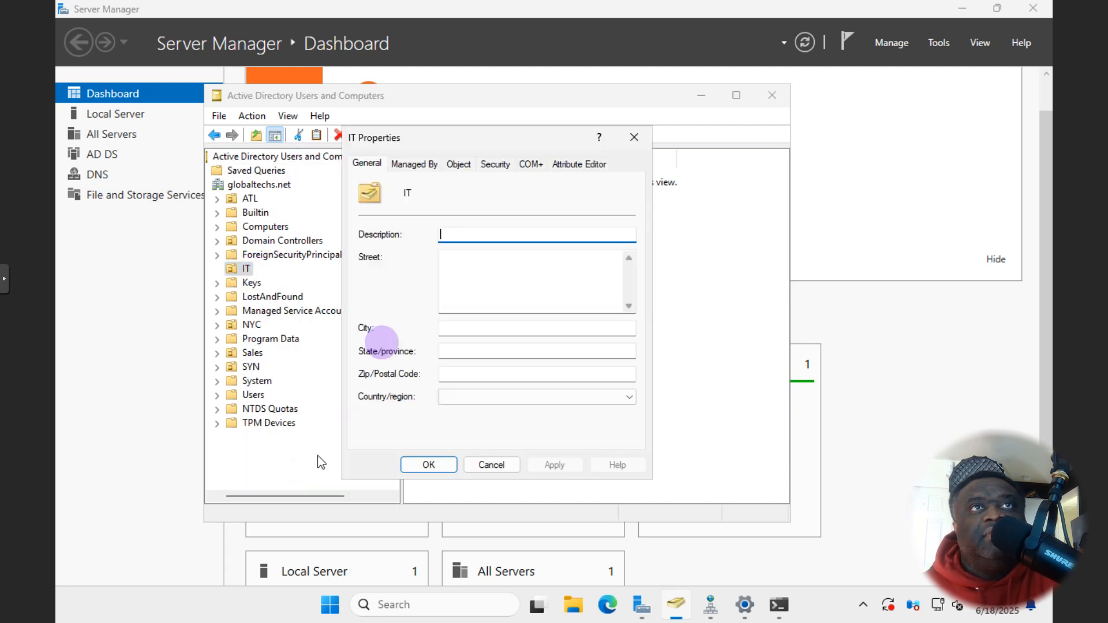
{"action": "left_click", "coordinate": [459, 164]}
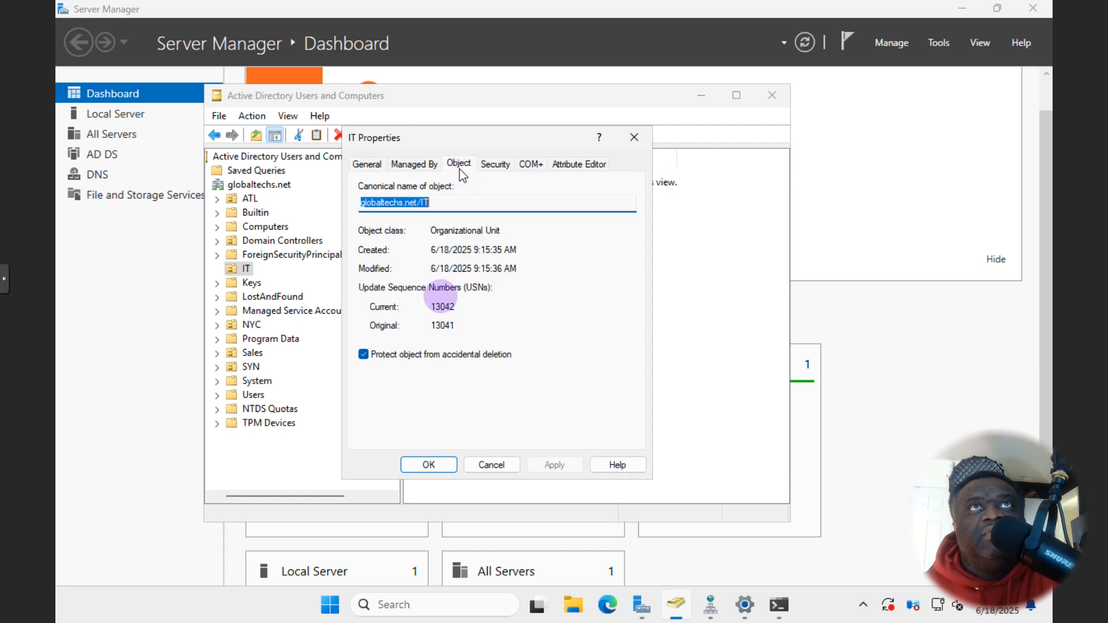
{"action": "left_click", "coordinate": [363, 354]}
{"action": "left_click", "coordinate": [553, 466]}
{"action": "left_click", "coordinate": [429, 465]}
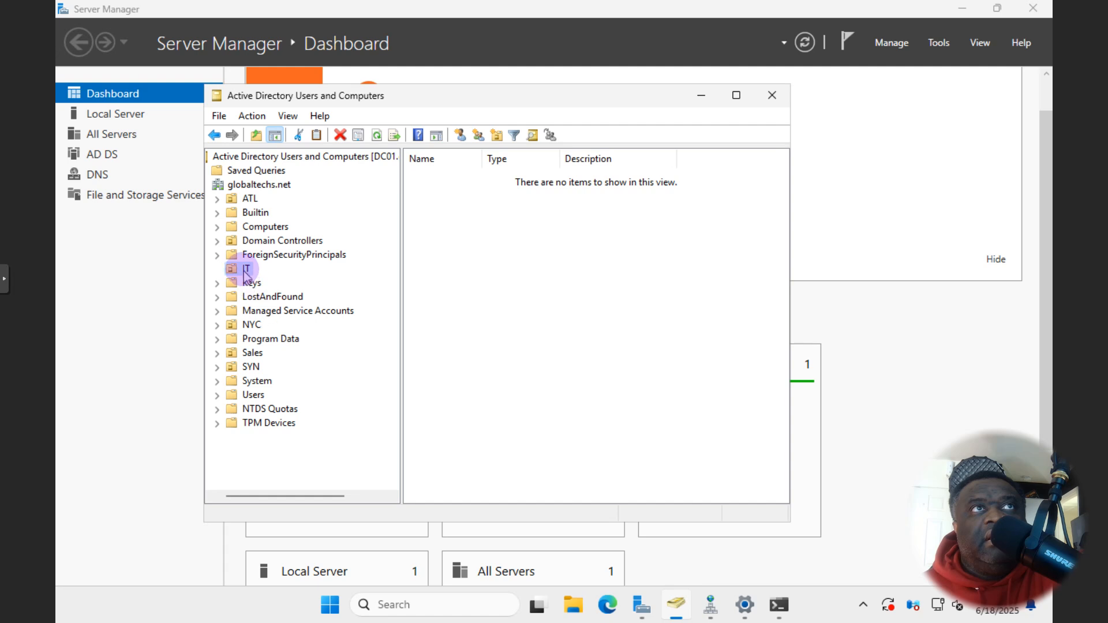
- Drag the IT OU into NYC, accept the move warning, and expand NYC
{"action": "left_click_drag", "start_coordinate": [243, 271], "coordinate": [251, 326]}
{"action": "left_click", "coordinate": [437, 363]}
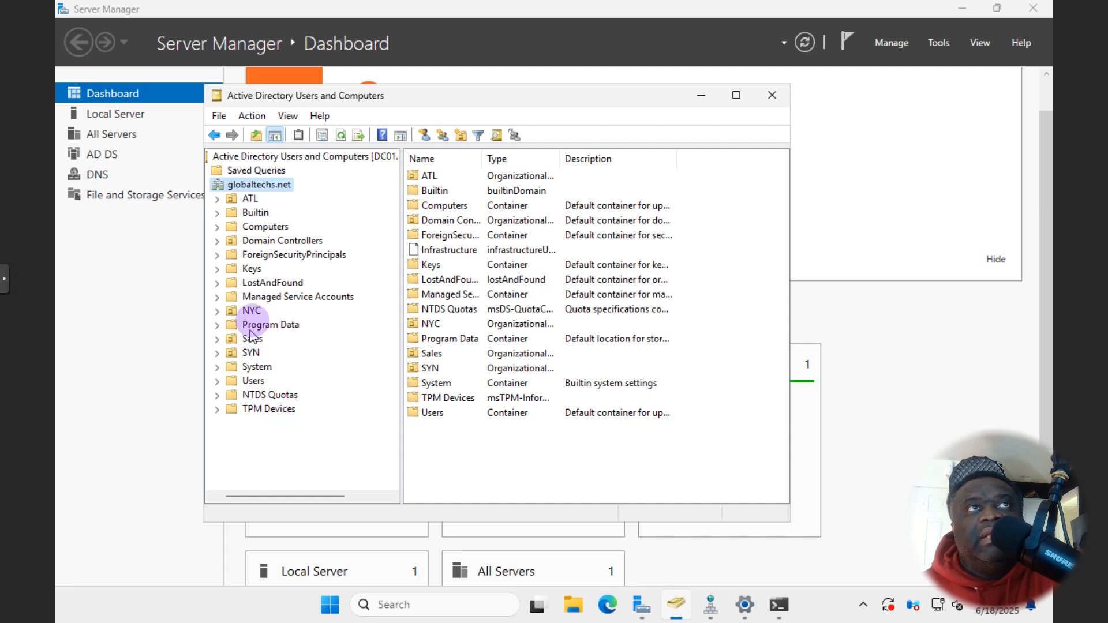
{"action": "left_click", "coordinate": [217, 312]}
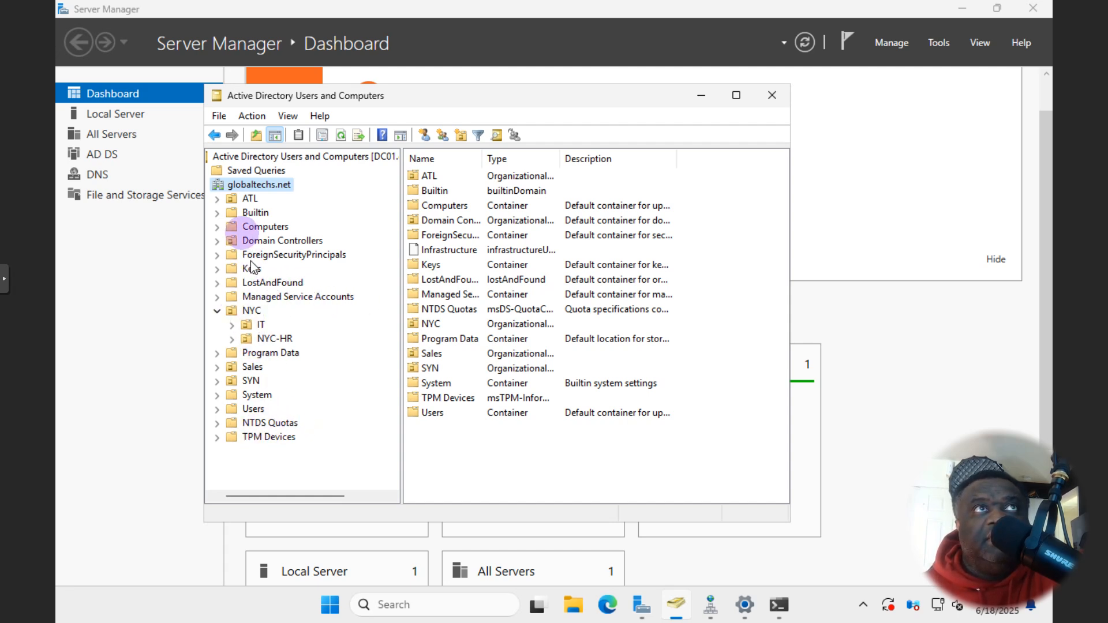
{"action": "scroll", "coordinate": [298, 381], "scroll_direction": "right", "scroll_amount": 1}
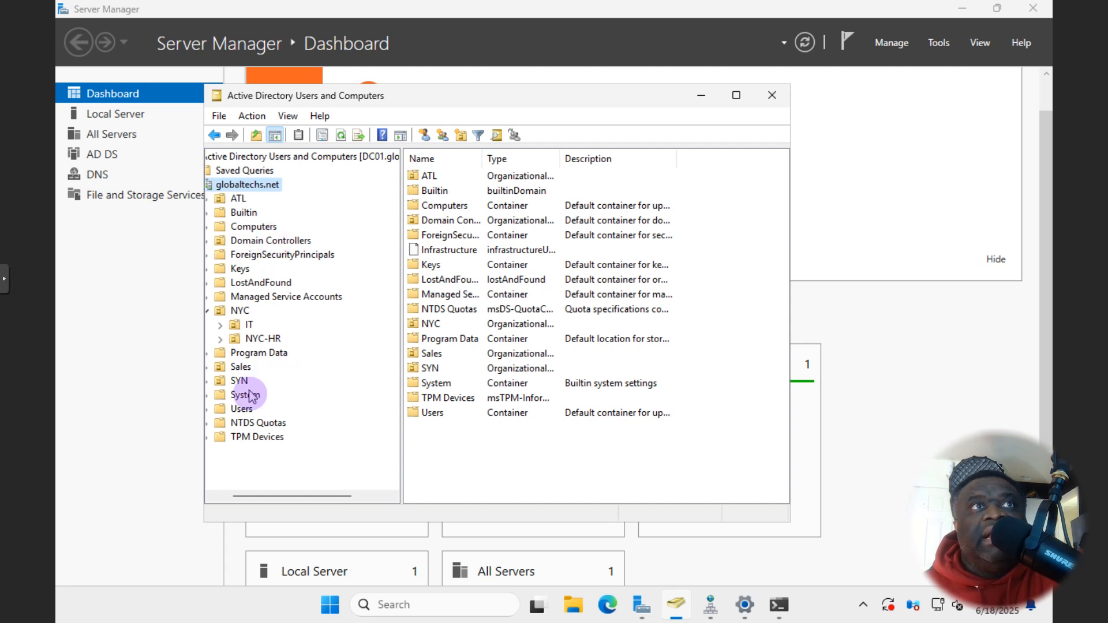
{"action": "scroll", "coordinate": [255, 390], "scroll_direction": "left", "scroll_amount": 1}
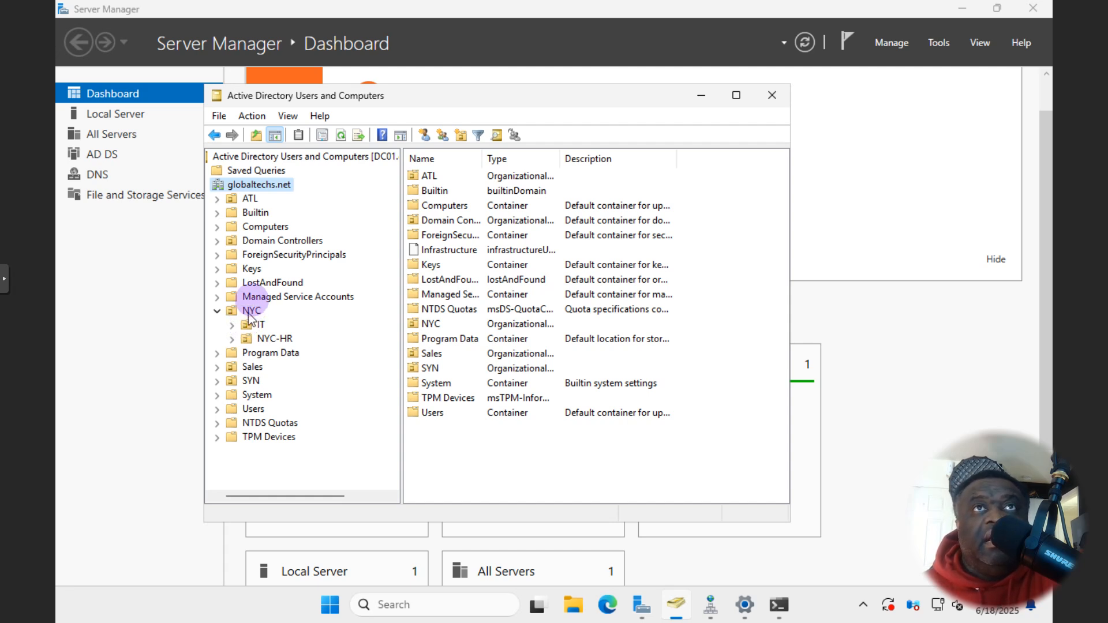
{"action": "scroll", "coordinate": [241, 232], "scroll_direction": "right", "scroll_amount": 1}
{"action": "scroll", "coordinate": [231, 413], "scroll_direction": "left", "scroll_amount": 2}
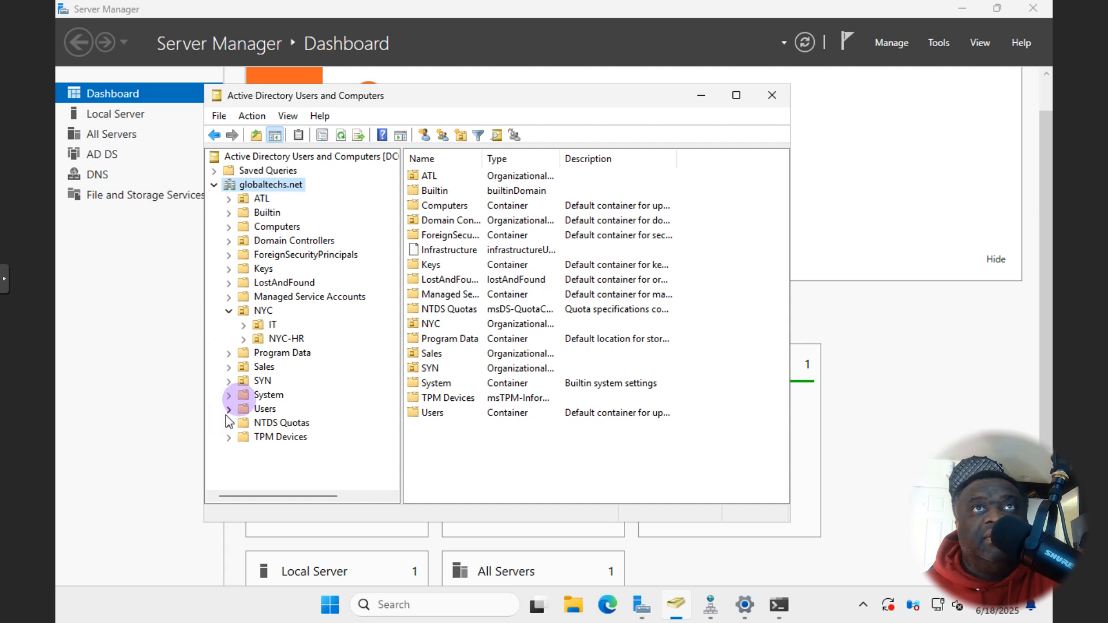
- Open Active Directory Administrative Center from Server Manager's Tools menu
{"action": "left_click", "coordinate": [135, 393]}
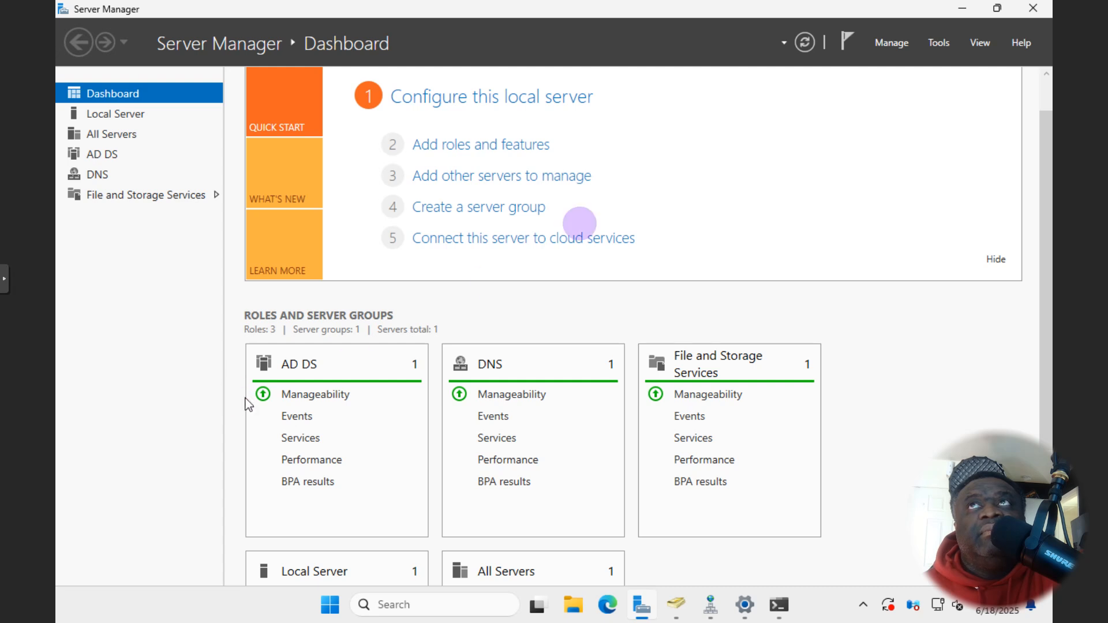
{"action": "left_click", "coordinate": [928, 50]}
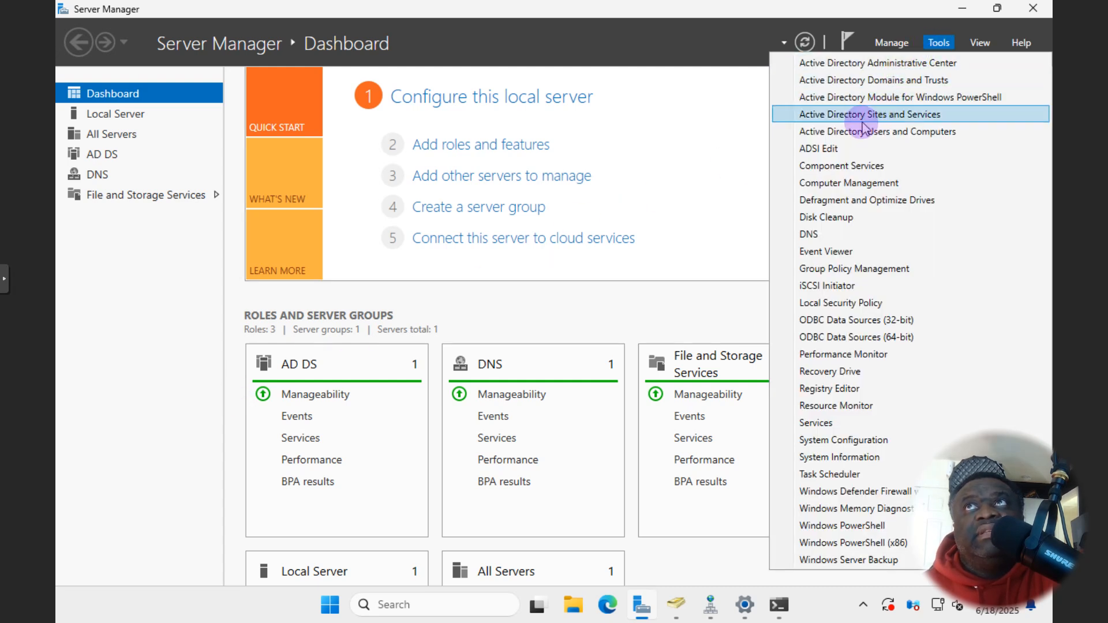
{"action": "left_click", "coordinate": [885, 67]}
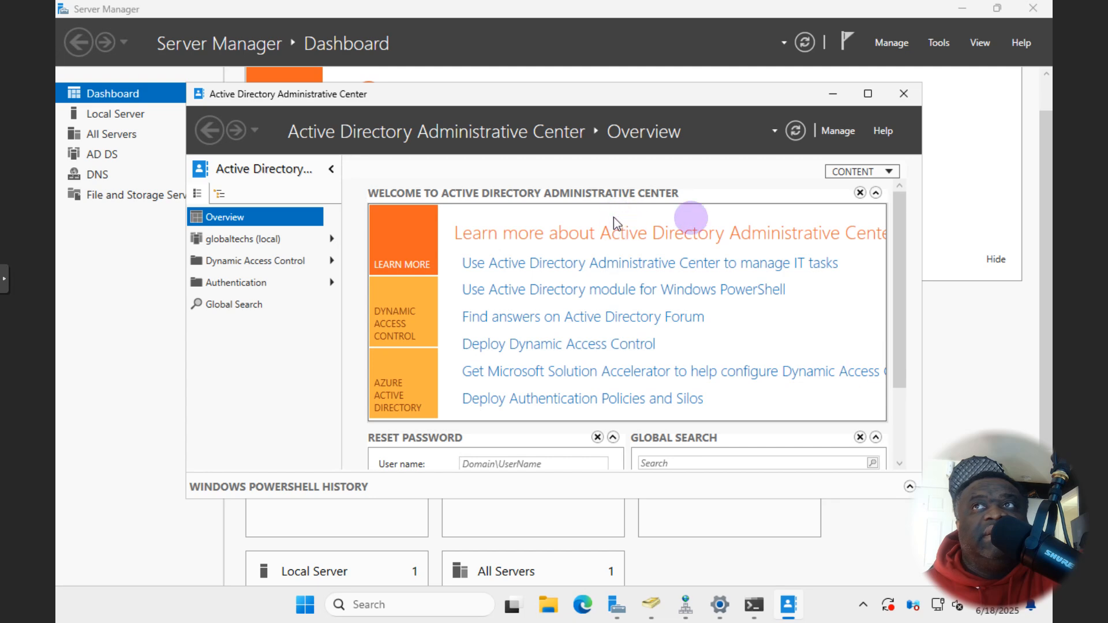
- Enable the Recycle Bin for globaltechs (local) from the Tasks pane, confirming both dialogs
{"action": "left_click", "coordinate": [866, 95]}
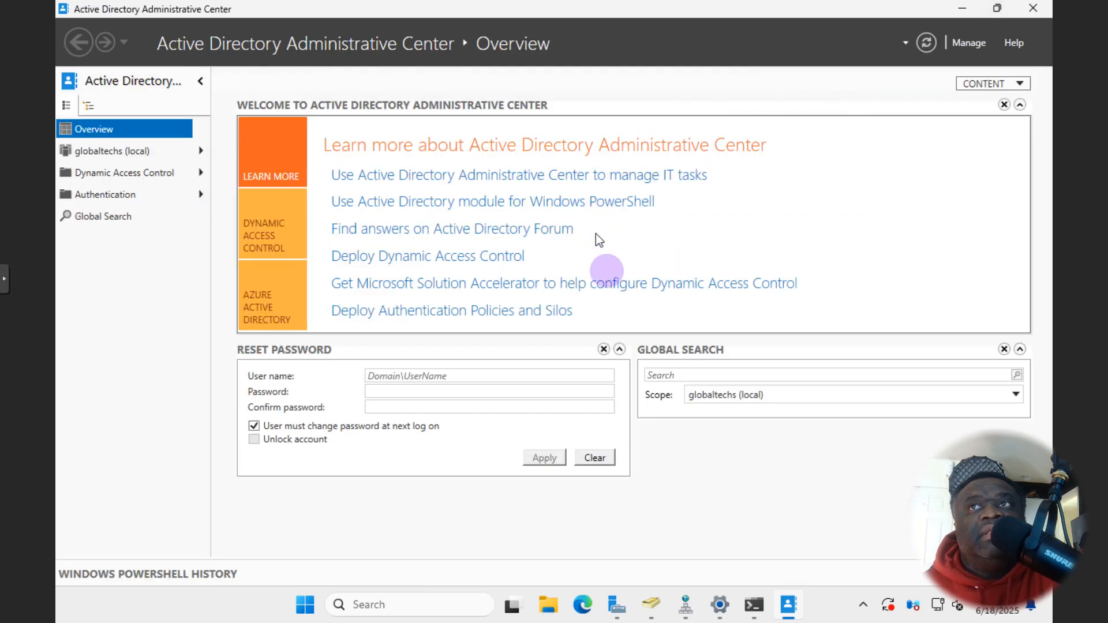
{"action": "left_click", "coordinate": [119, 152]}
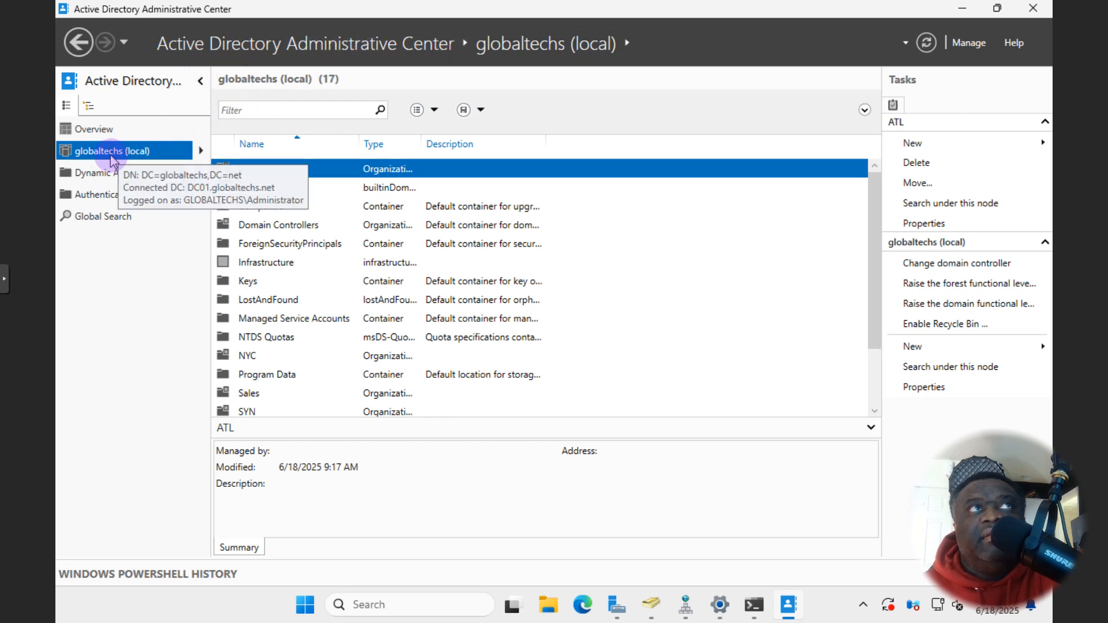
{"action": "left_click", "coordinate": [918, 324]}
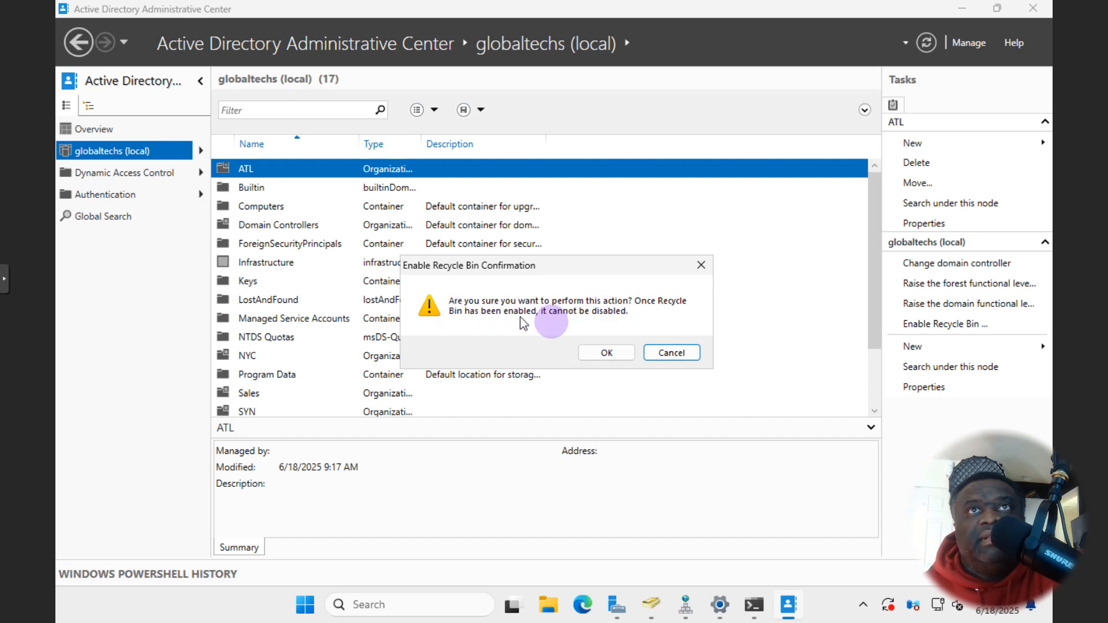
{"action": "left_click", "coordinate": [607, 354]}
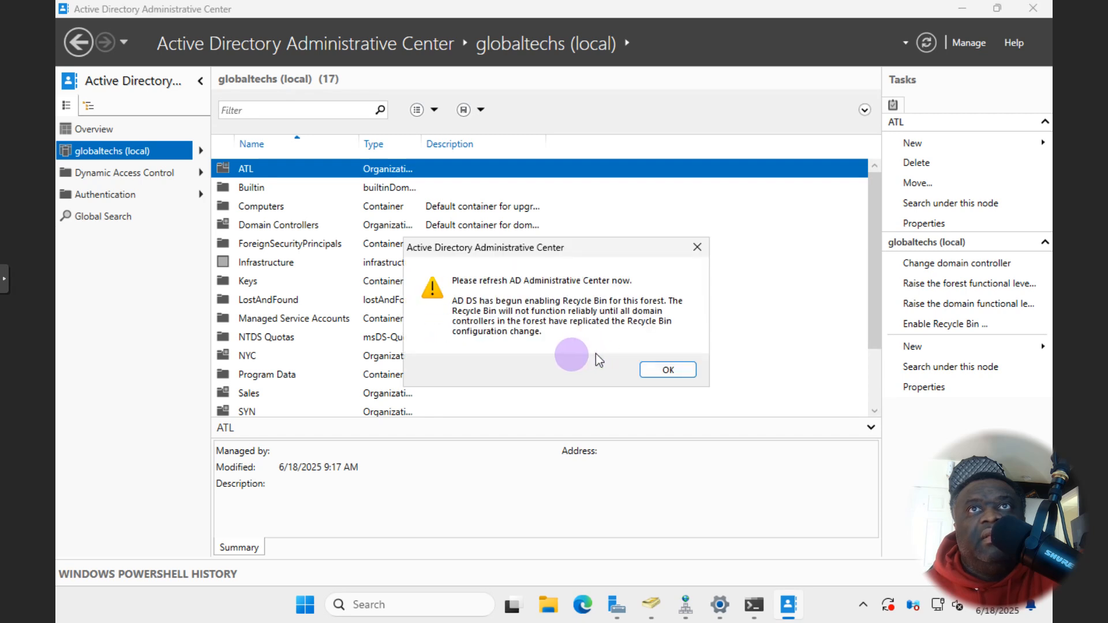
{"action": "left_click", "coordinate": [670, 369]}
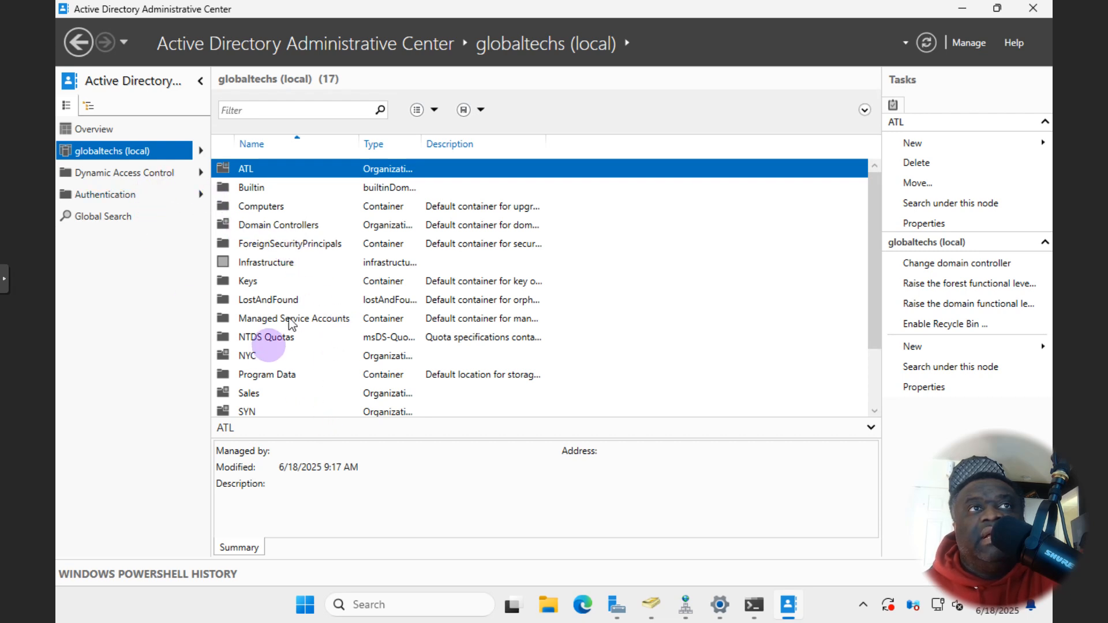
{"action": "scroll", "coordinate": [263, 353], "scroll_direction": "down", "scroll_amount": 2}
{"action": "scroll", "coordinate": [266, 364], "scroll_direction": "up", "scroll_amount": 2}
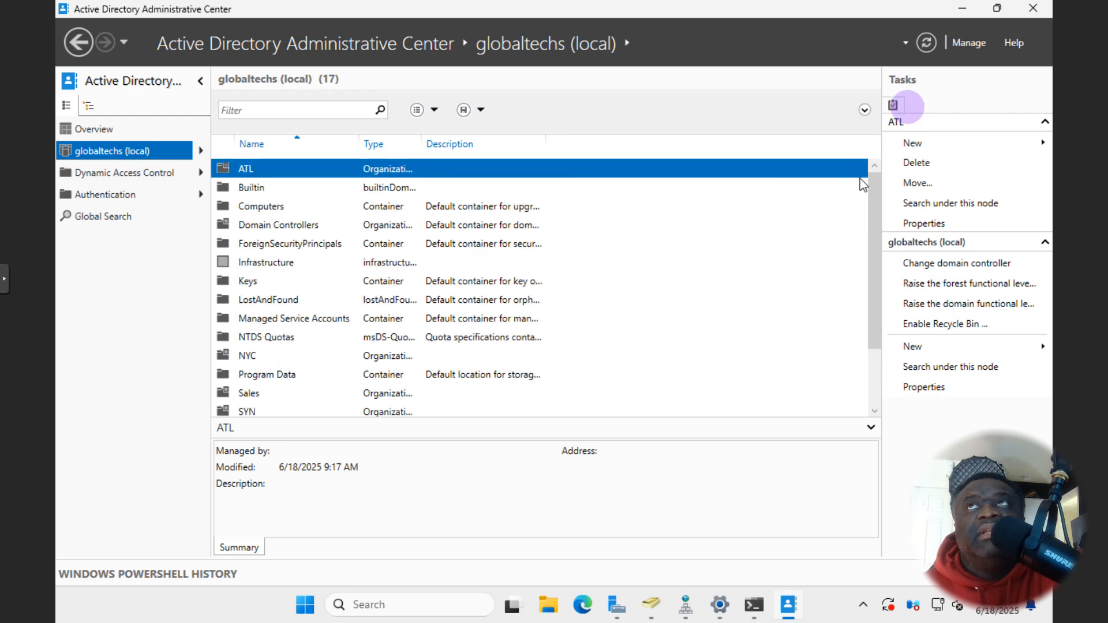
{"action": "left_click", "coordinate": [957, 12]}
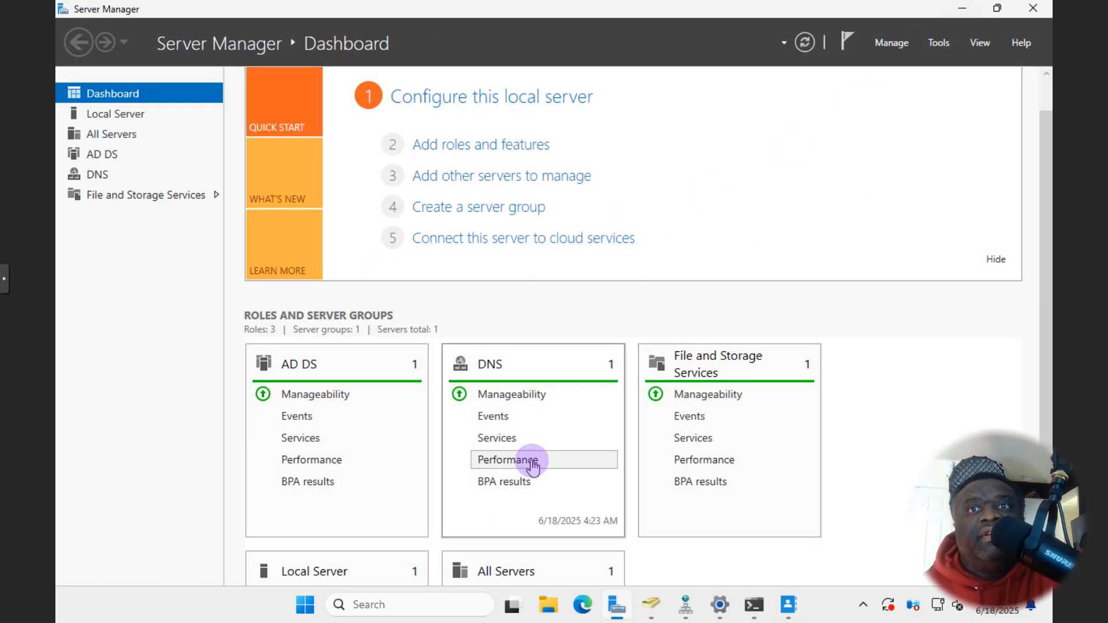
- Delete the IT OU under NYC in Users and Computers, confirming with Yes
{"action": "left_click", "coordinate": [652, 603]}
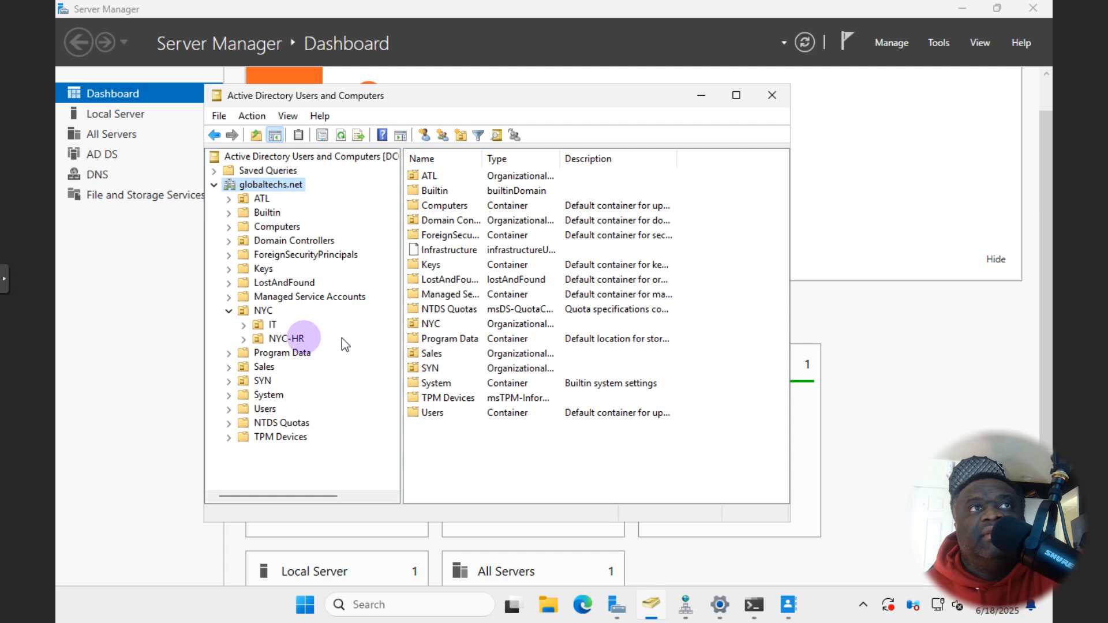
{"action": "left_click", "coordinate": [270, 325]}
{"action": "right_click", "coordinate": [271, 325]}
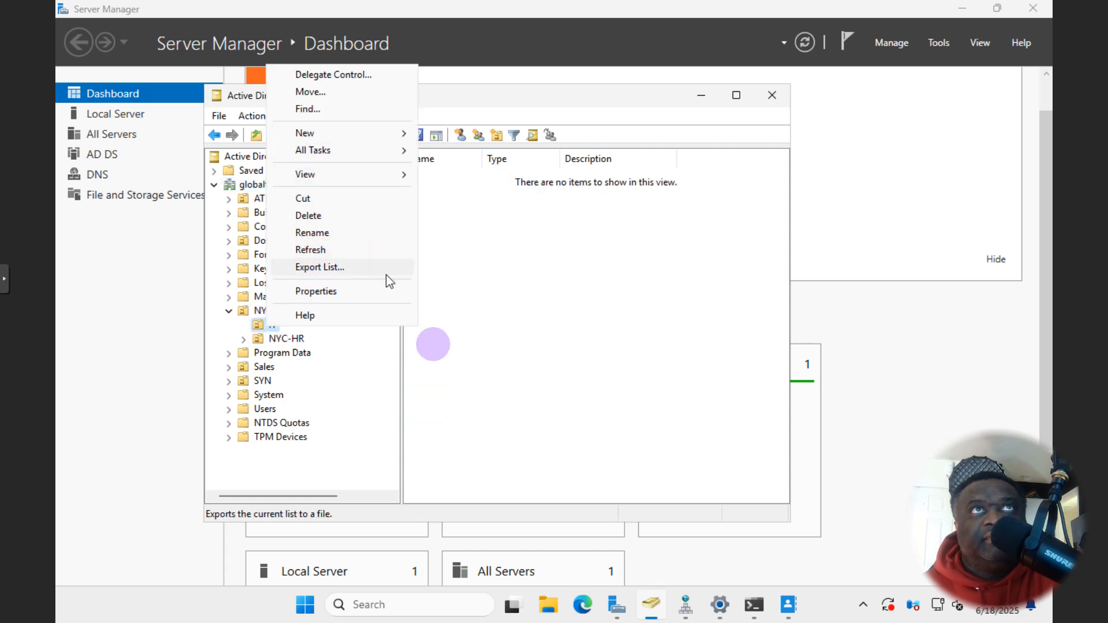
{"action": "left_click", "coordinate": [414, 349]}
{"action": "left_click", "coordinate": [270, 325]}
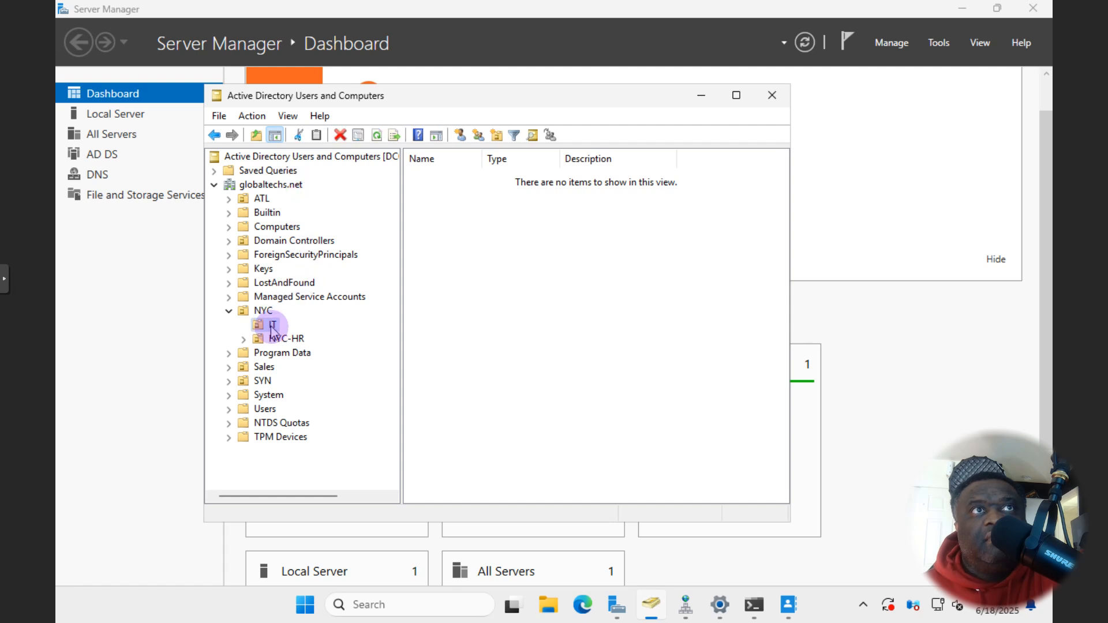
{"action": "left_click", "coordinate": [341, 136]}
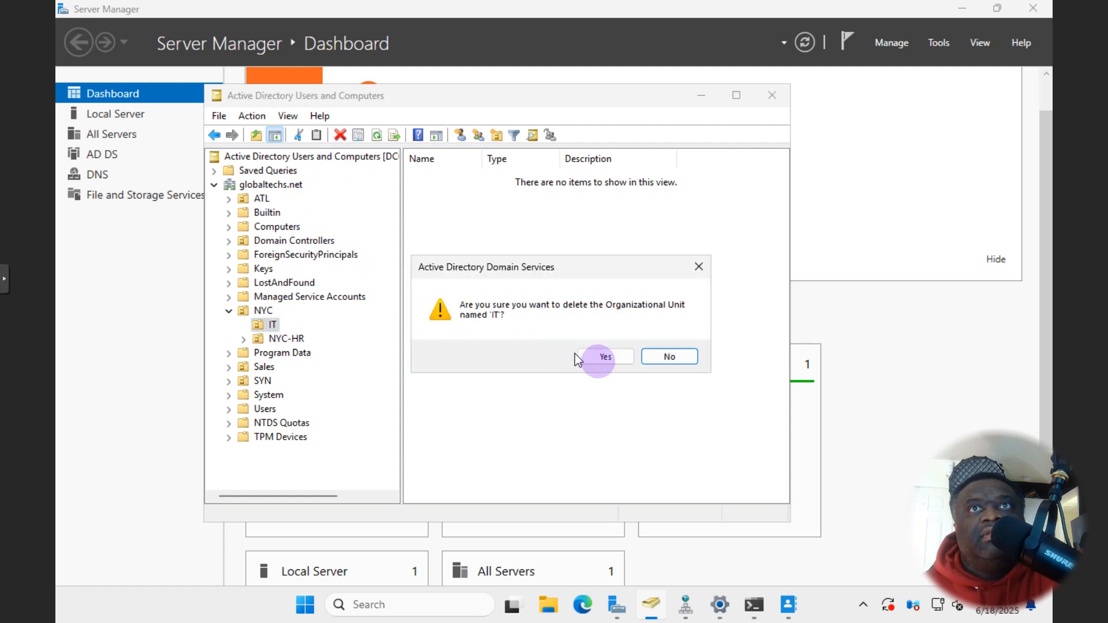
{"action": "left_click", "coordinate": [594, 358]}
- Return to the Administrative Center via Server Manager and the taskbar
{"action": "left_click", "coordinate": [139, 349]}
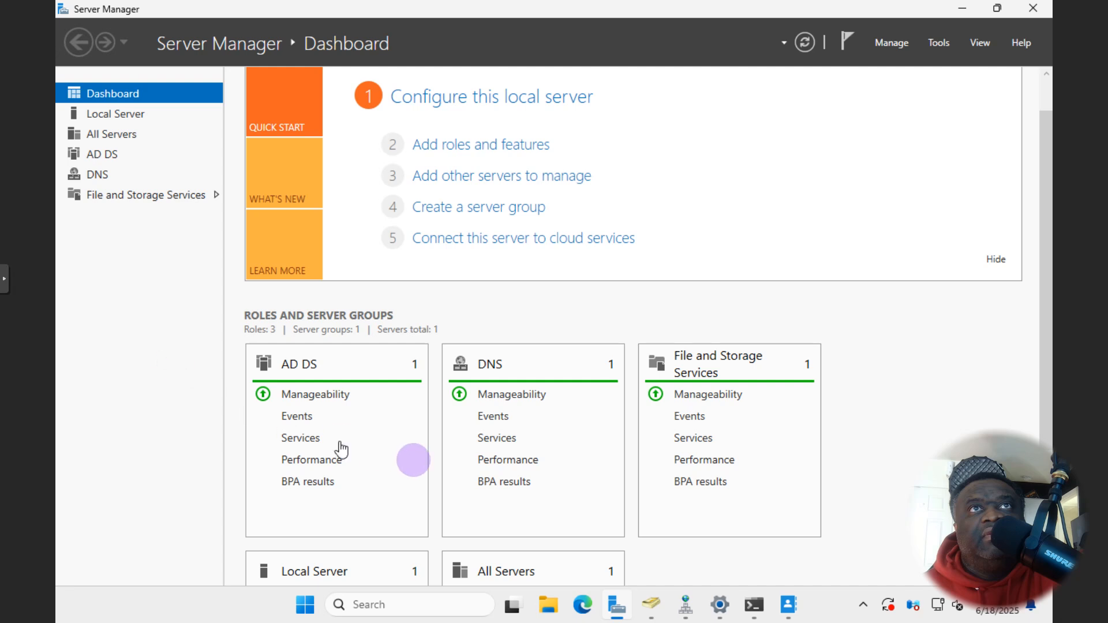
{"action": "scroll", "coordinate": [555, 520], "scroll_direction": "down", "scroll_amount": 1}
{"action": "left_click", "coordinate": [788, 605]}
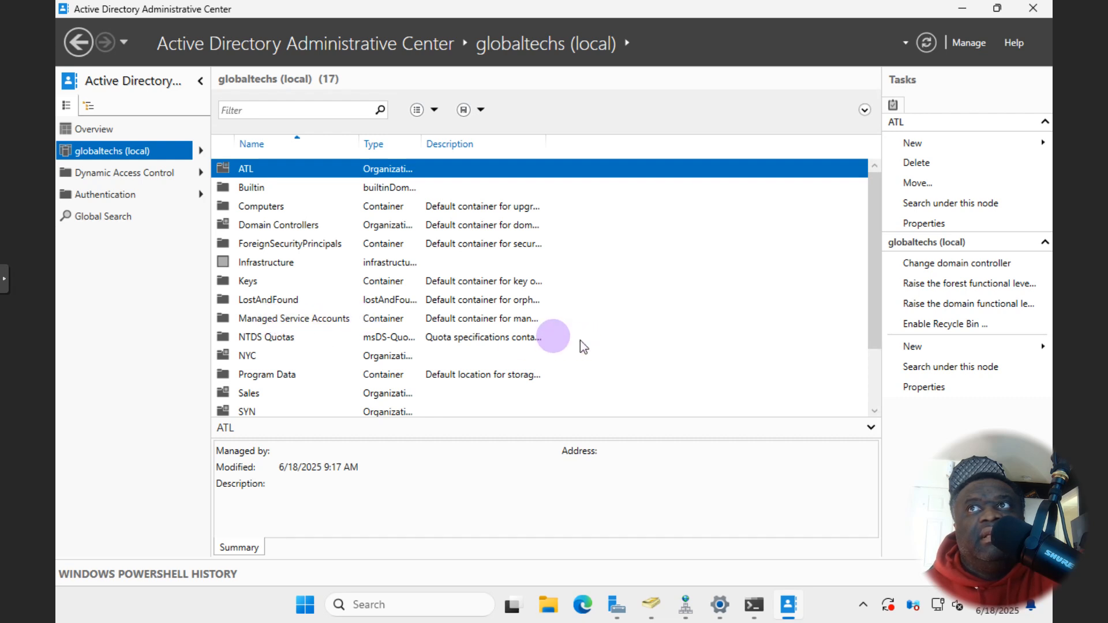
- Refresh the globaltechs domain's container list and open the LostAndFound container
{"action": "right_click", "coordinate": [157, 267]}
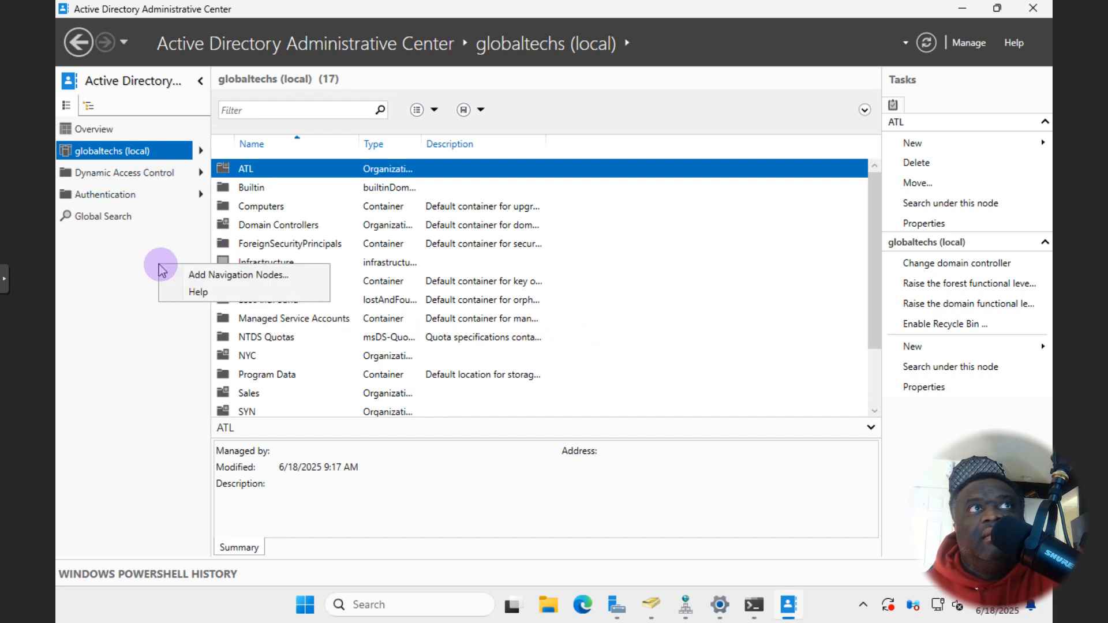
{"action": "left_click", "coordinate": [123, 341]}
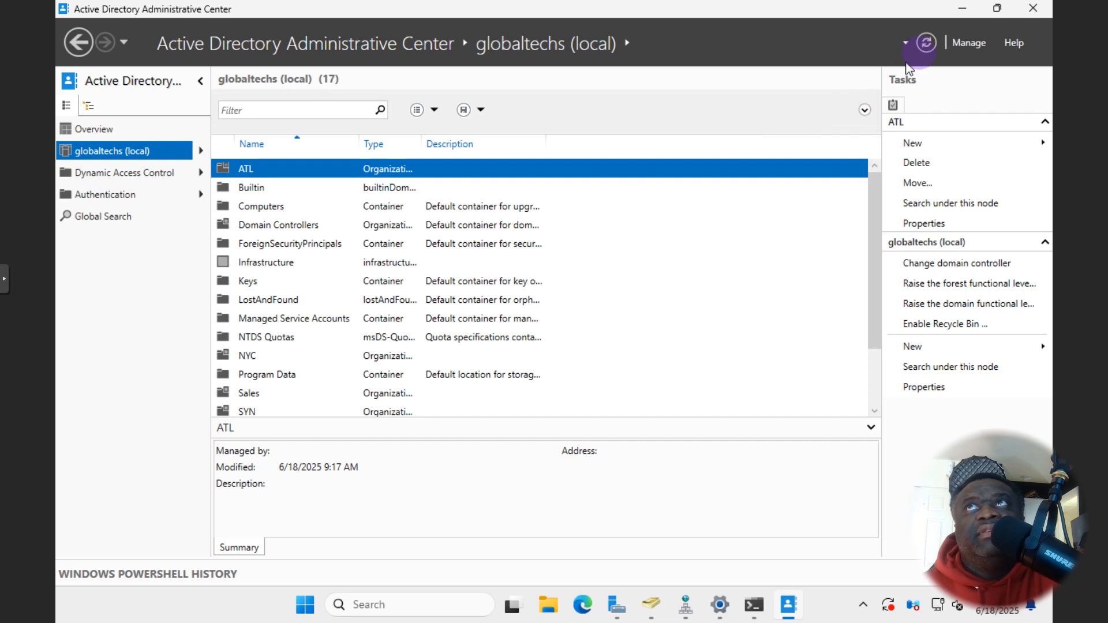
{"action": "left_click", "coordinate": [927, 43]}
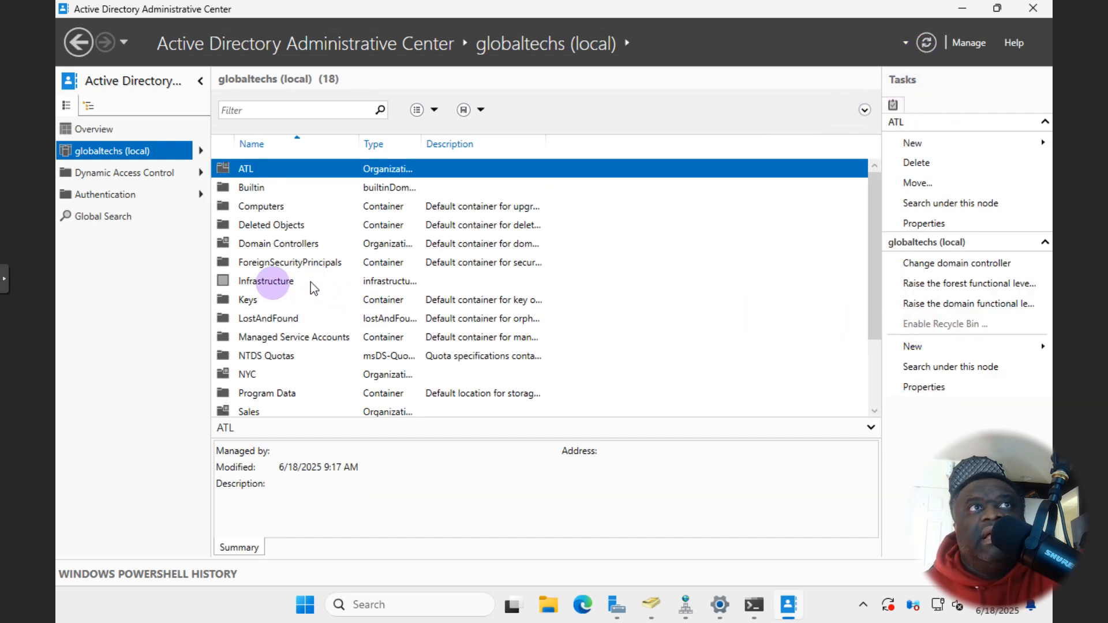
{"action": "double_click", "coordinate": [263, 319]}
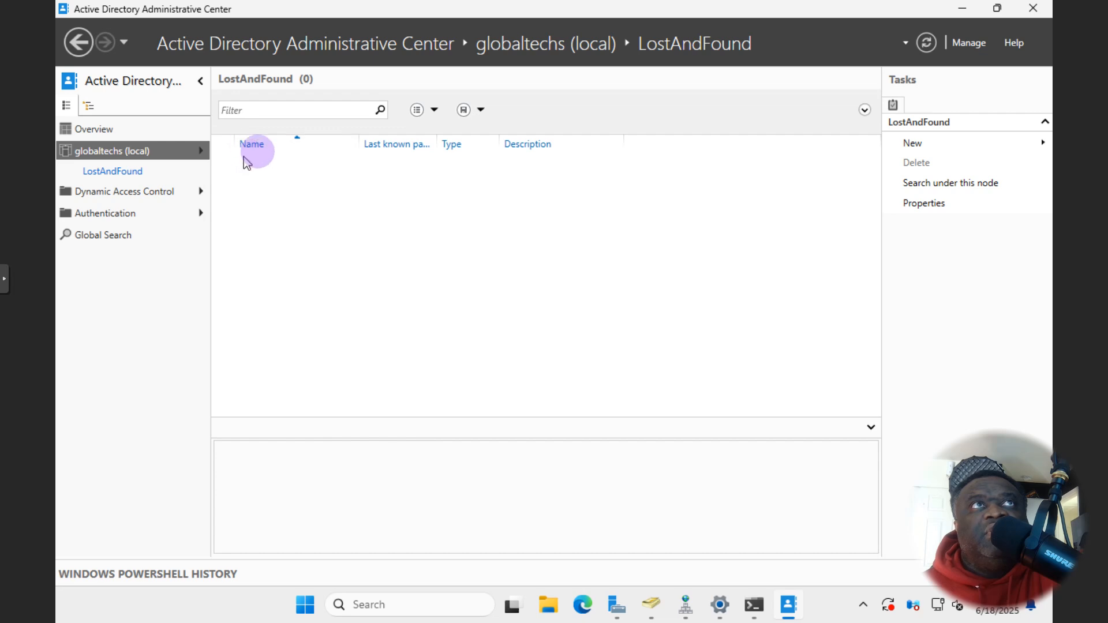
- Sort the empty LostAndFound list by name and by type
{"action": "left_click", "coordinate": [270, 147]}
{"action": "left_click", "coordinate": [459, 147]}
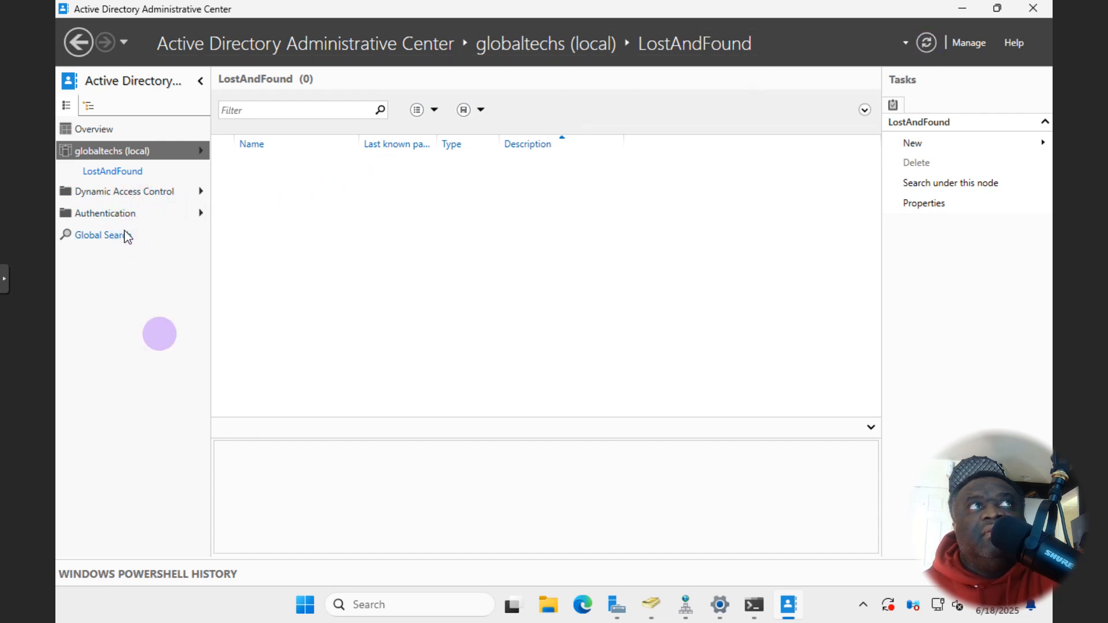
{"action": "left_click", "coordinate": [652, 607]}
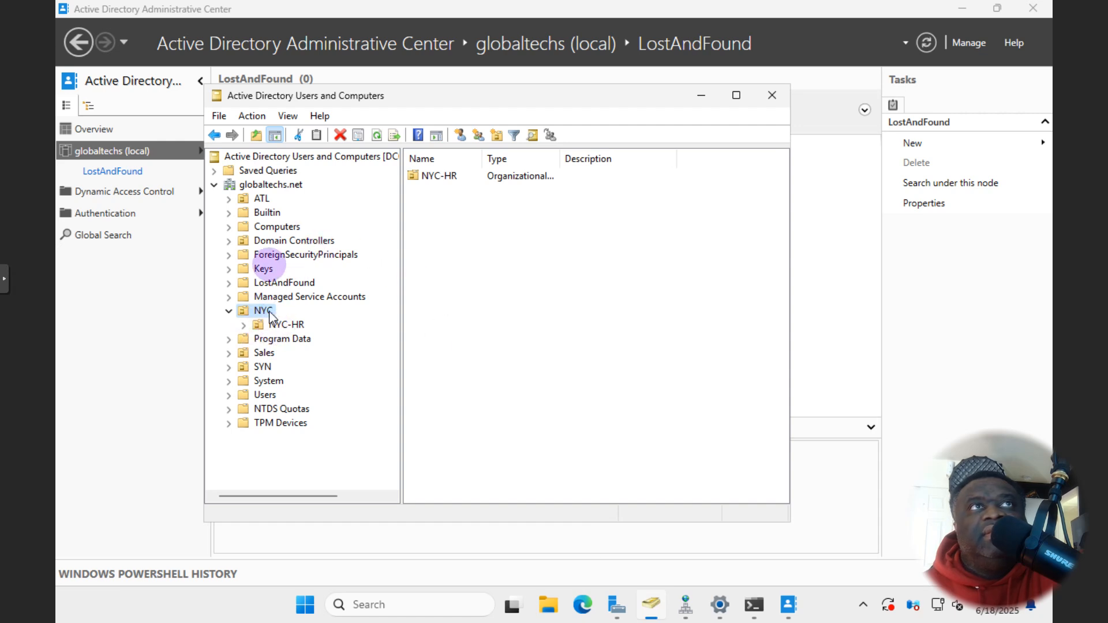
- Create an OU named 'test' at the globaltechs.net root without accidental deletion protection
{"action": "scroll", "coordinate": [276, 363], "scroll_direction": "right", "scroll_amount": 1}
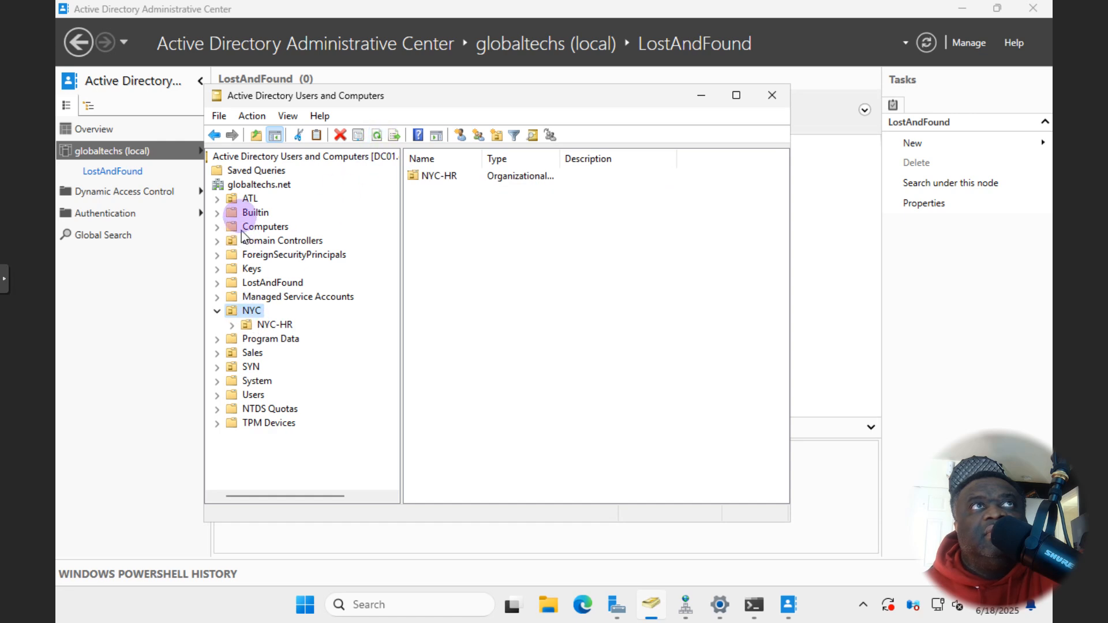
{"action": "left_click", "coordinate": [244, 186]}
{"action": "right_click", "coordinate": [244, 192]}
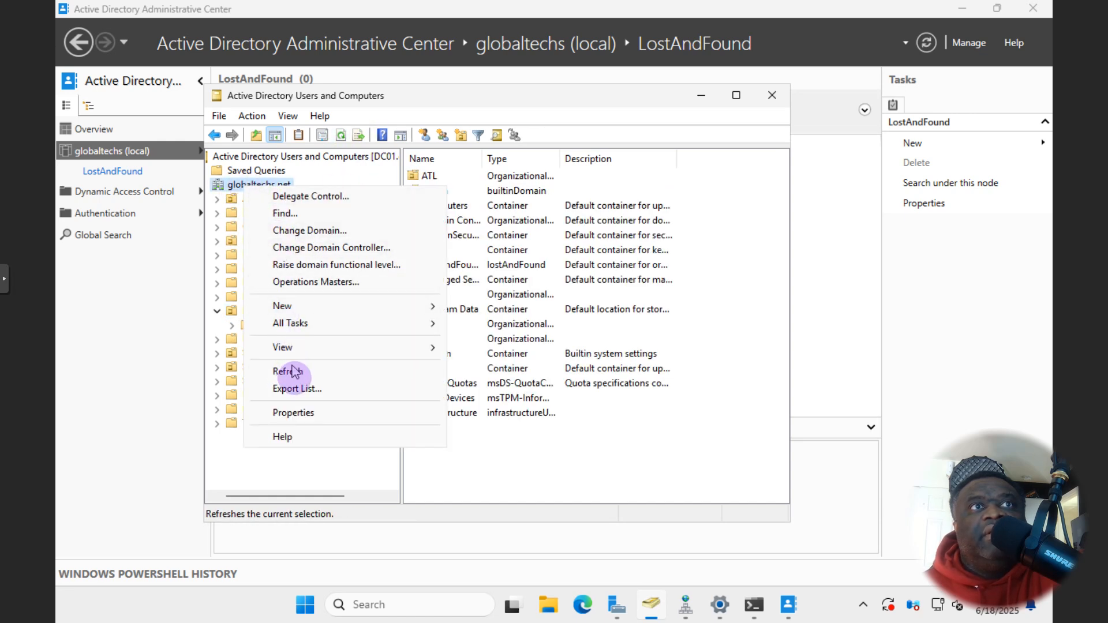
{"action": "mouse_move", "coordinate": [328, 312]}
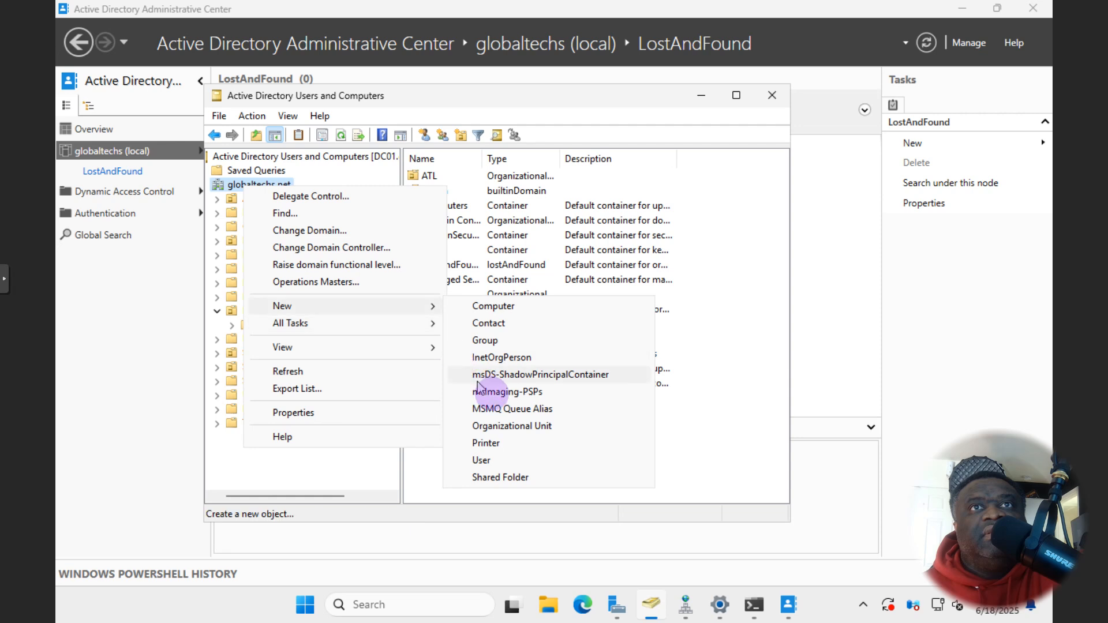
{"action": "left_click", "coordinate": [504, 428]}
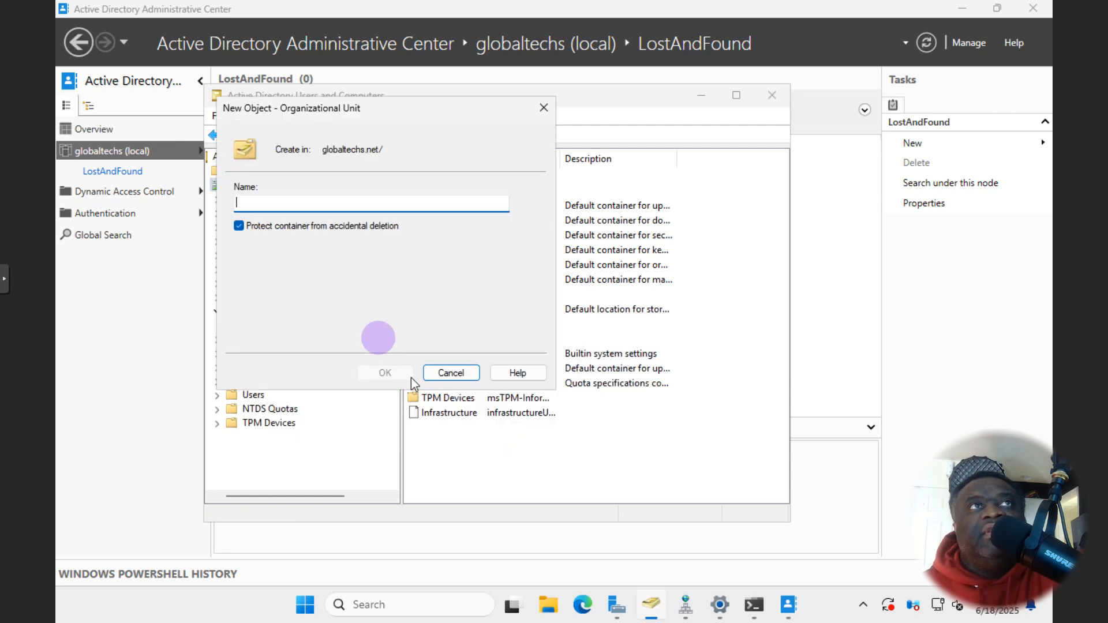
{"action": "type", "text": "test"}
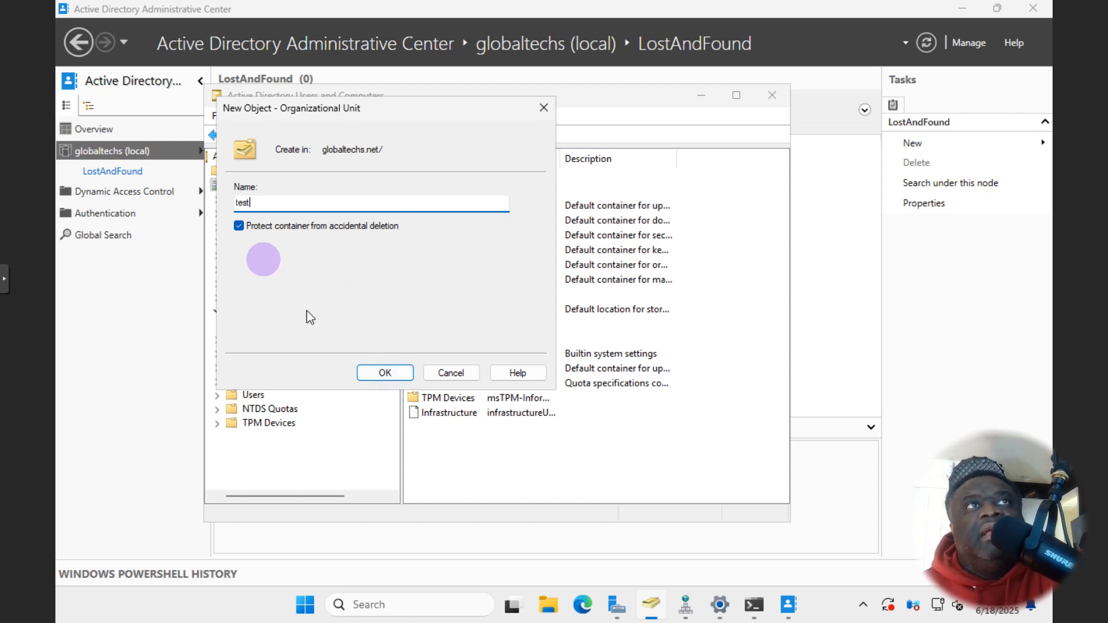
{"action": "left_click", "coordinate": [239, 226]}
{"action": "left_click", "coordinate": [363, 372]}
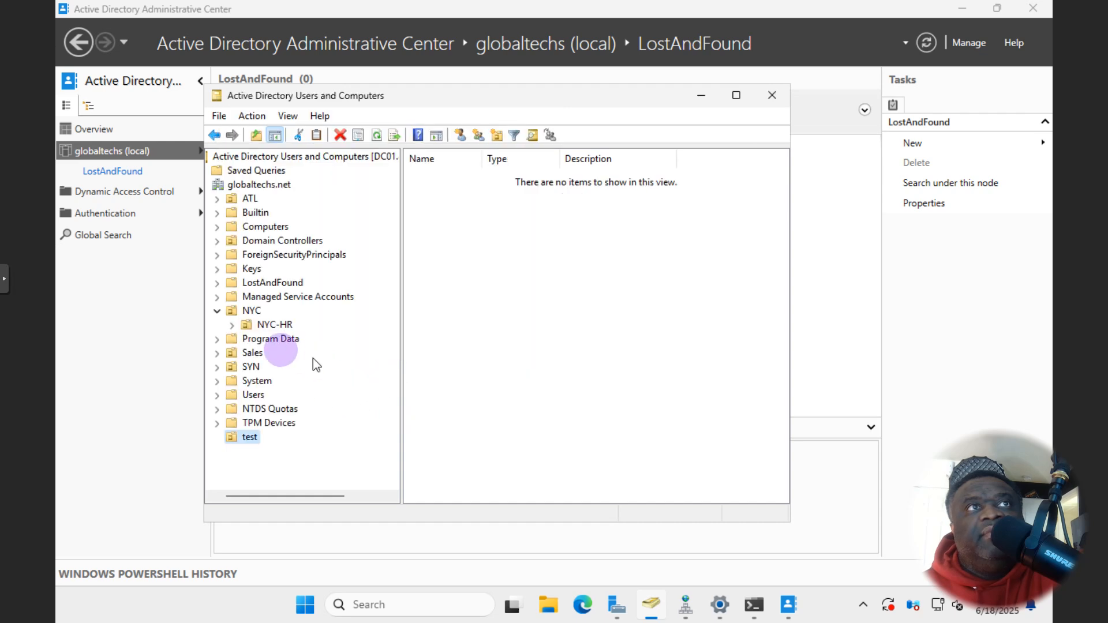
- Delete the test OU, confirm with Yes, and return to the Administrative Center
{"action": "left_click", "coordinate": [340, 134]}
{"action": "left_click", "coordinate": [603, 356]}
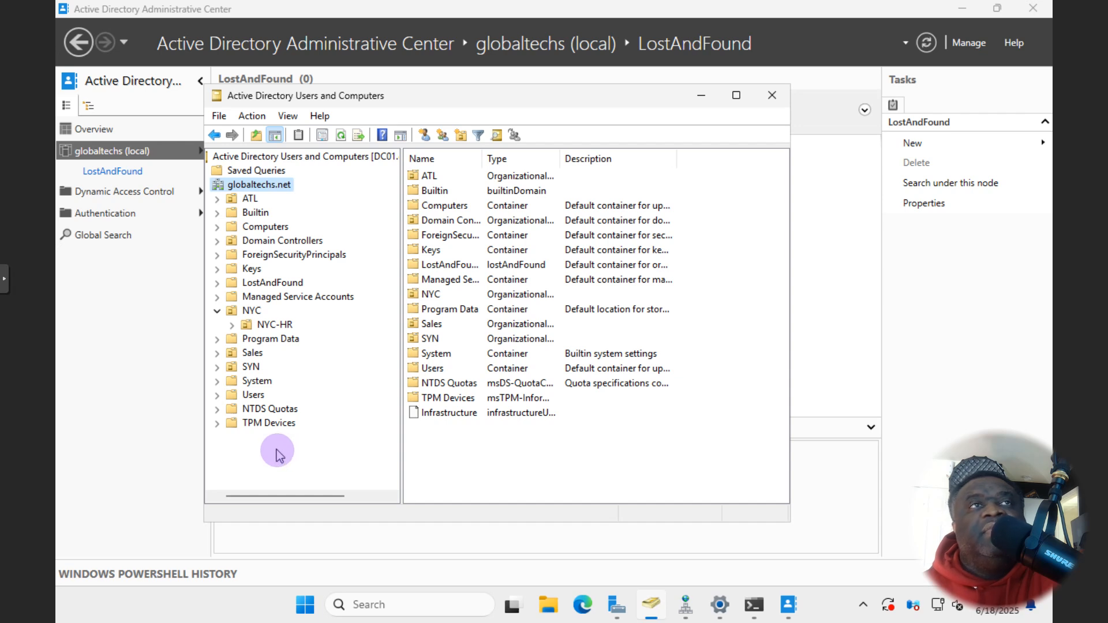
{"action": "left_click", "coordinate": [162, 389]}
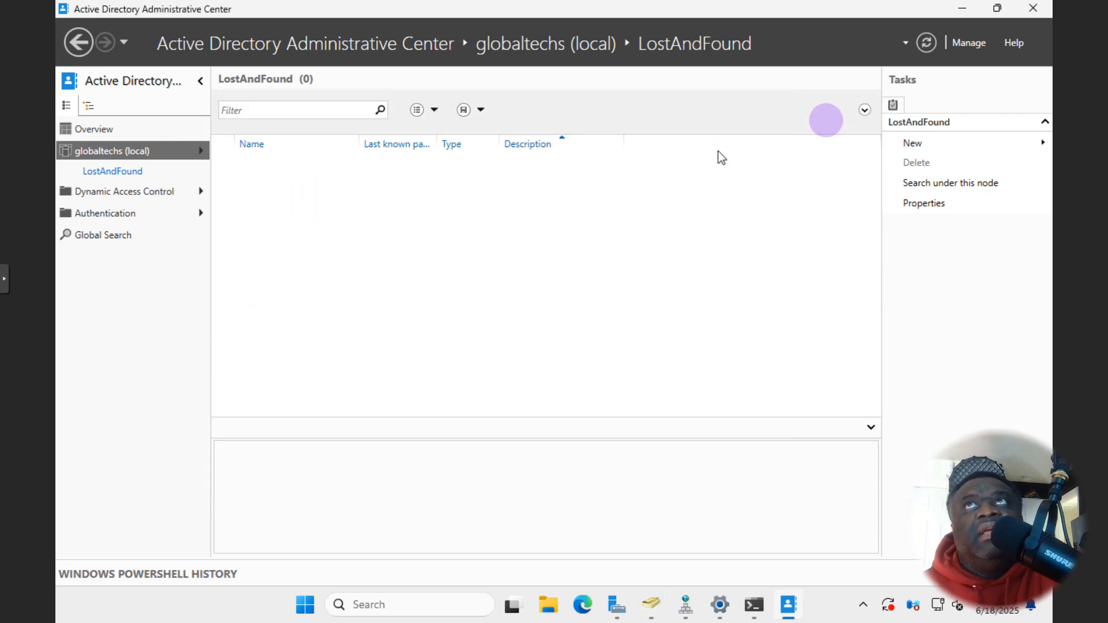
- Refresh LostAndFound and browse the domain's container list, toggling the navigation pane
{"action": "left_click", "coordinate": [927, 43]}
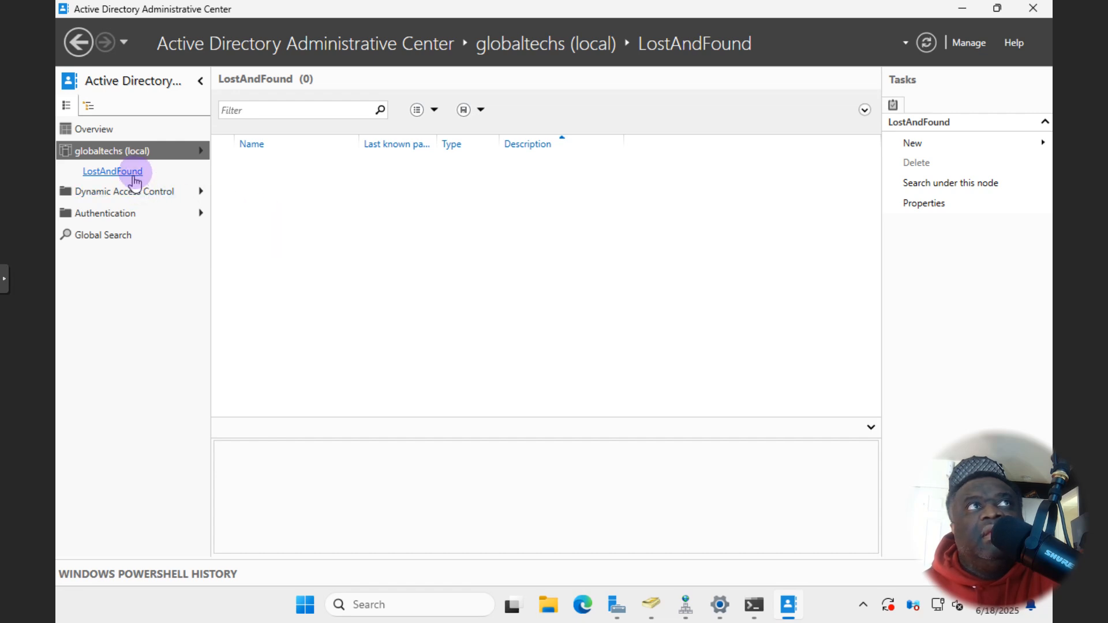
{"action": "left_click", "coordinate": [166, 151]}
{"action": "left_click", "coordinate": [200, 152]}
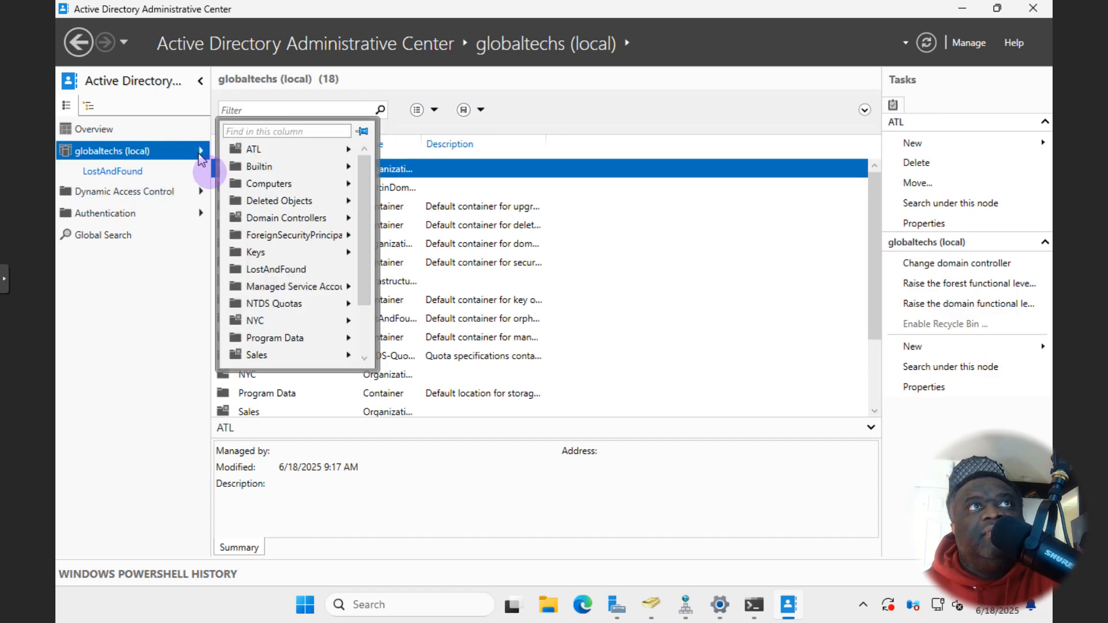
{"action": "left_click", "coordinate": [294, 270]}
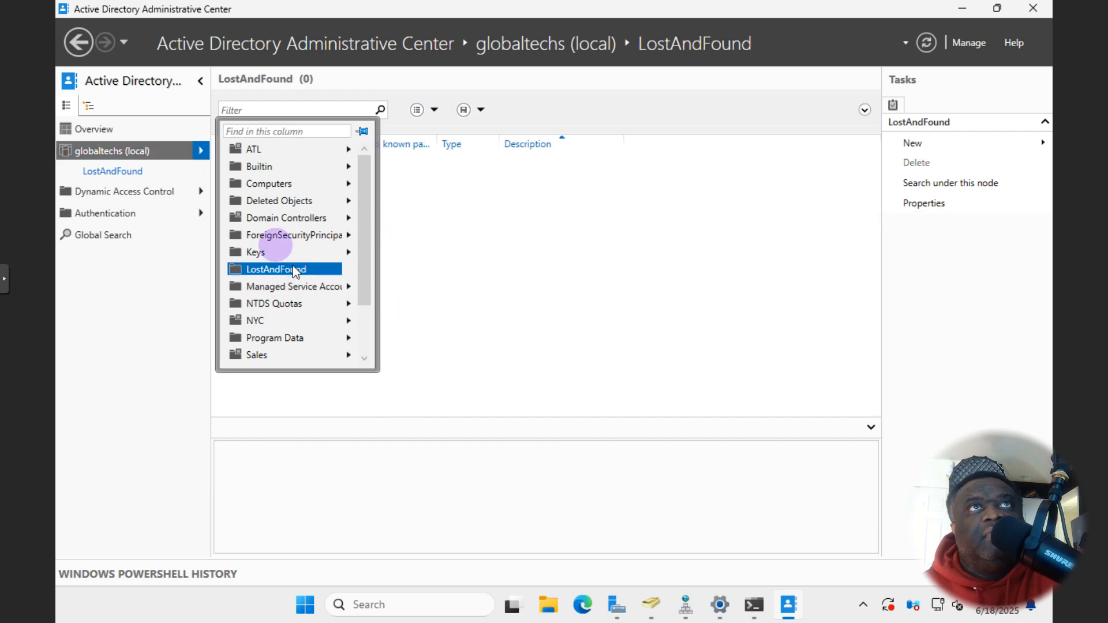
{"action": "left_click", "coordinate": [205, 234]}
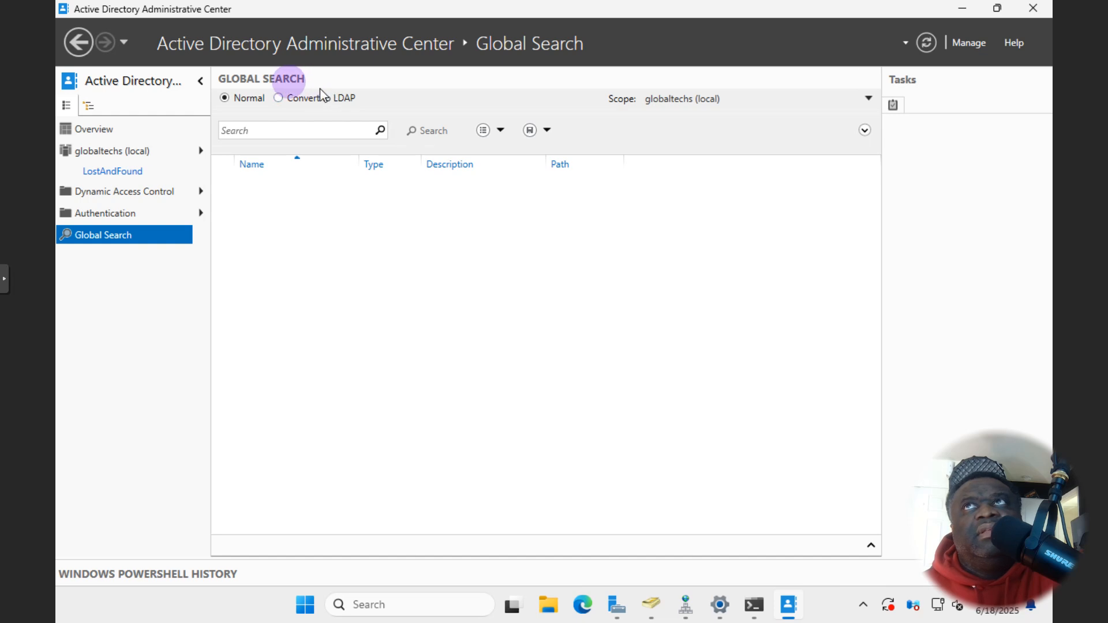
{"action": "left_click", "coordinate": [200, 82]}
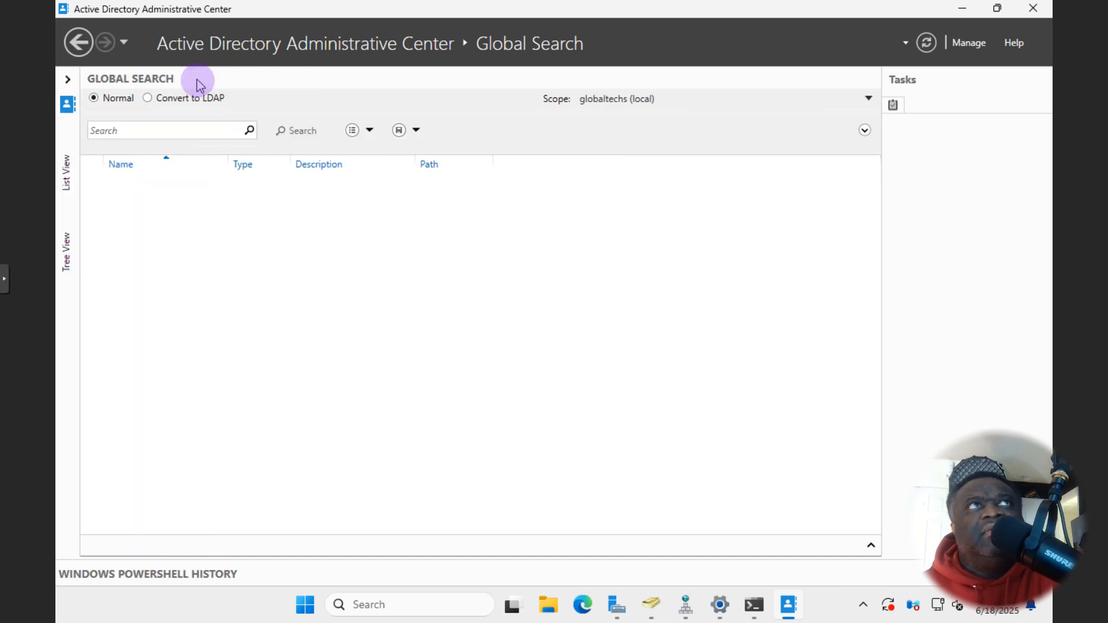
{"action": "left_click", "coordinate": [68, 79]}
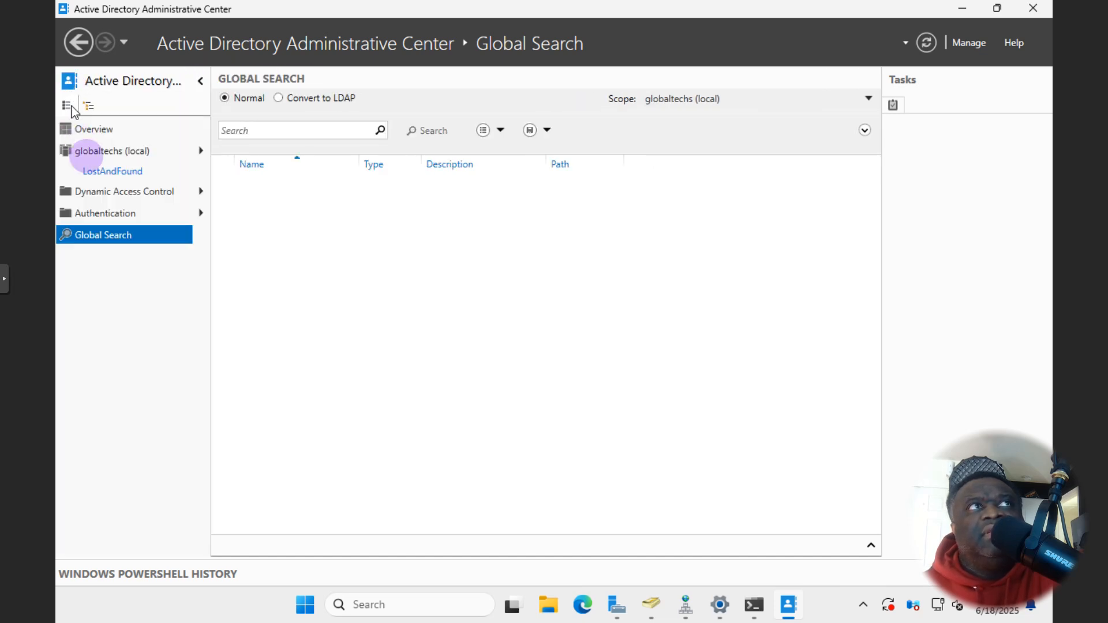
- Reopen LostAndFound, then go back to globaltechs (local) showing its 18 containers
{"action": "left_click", "coordinate": [115, 152]}
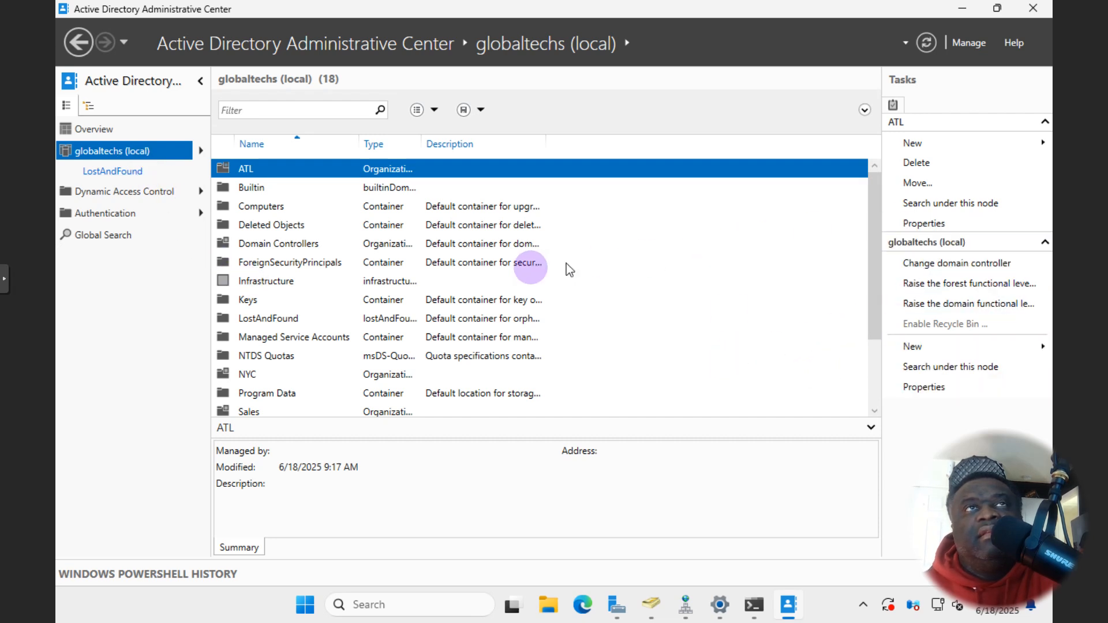
{"action": "scroll", "coordinate": [283, 359], "scroll_direction": "down", "scroll_amount": 1}
{"action": "scroll", "coordinate": [283, 361], "scroll_direction": "down", "scroll_amount": 1}
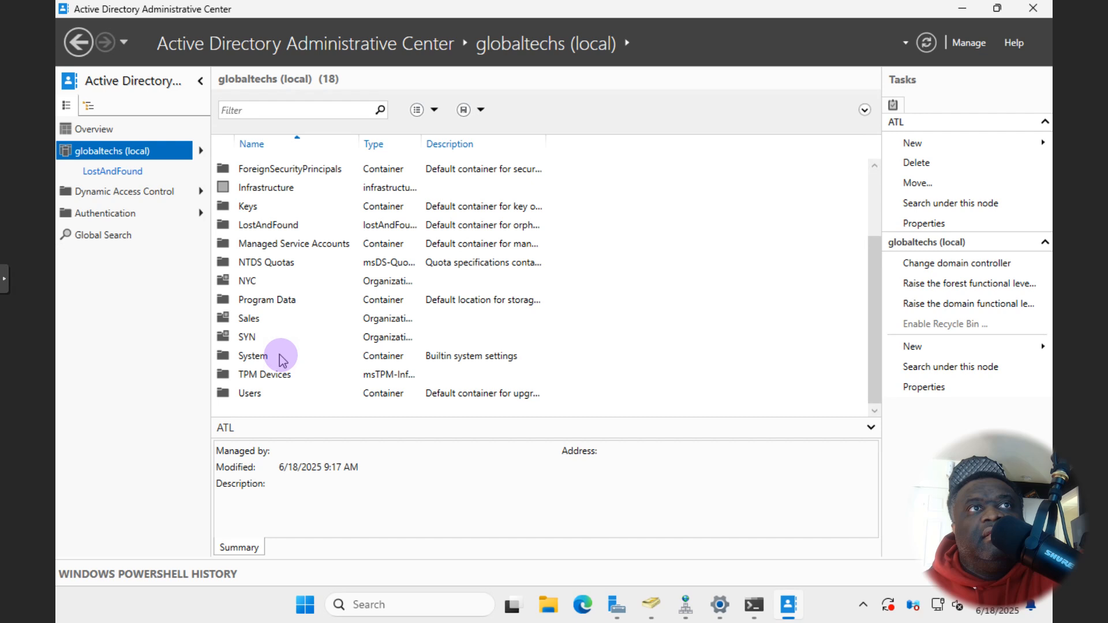
{"action": "scroll", "coordinate": [261, 393], "scroll_direction": "up", "scroll_amount": 2}
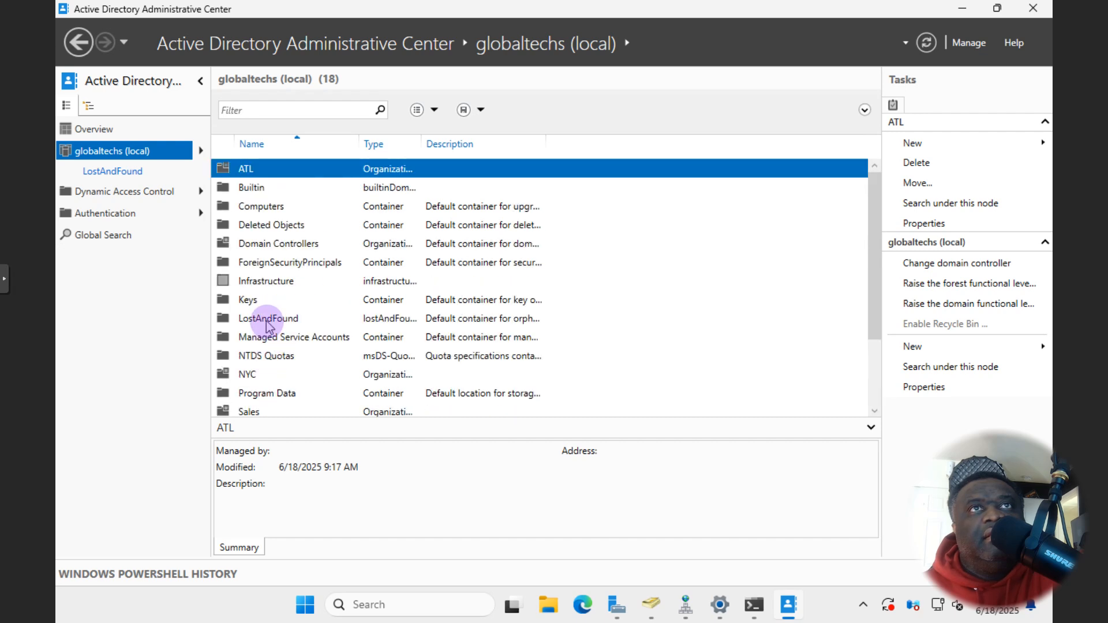
{"action": "left_click", "coordinate": [268, 321]}
{"action": "double_click", "coordinate": [281, 323]}
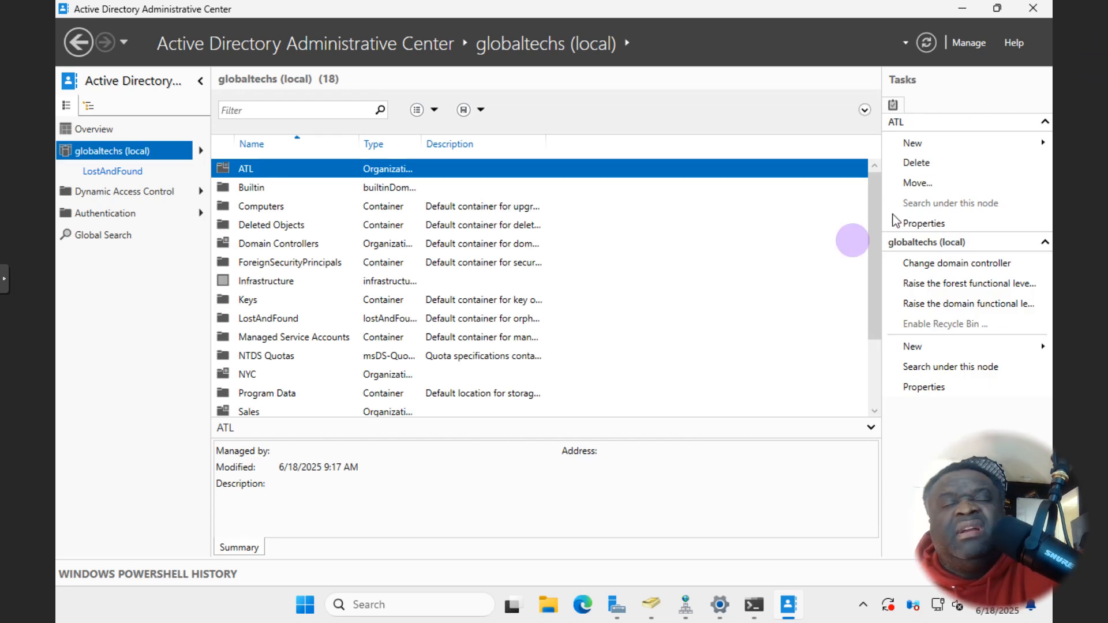
{"action": "left_click", "coordinate": [111, 171]}
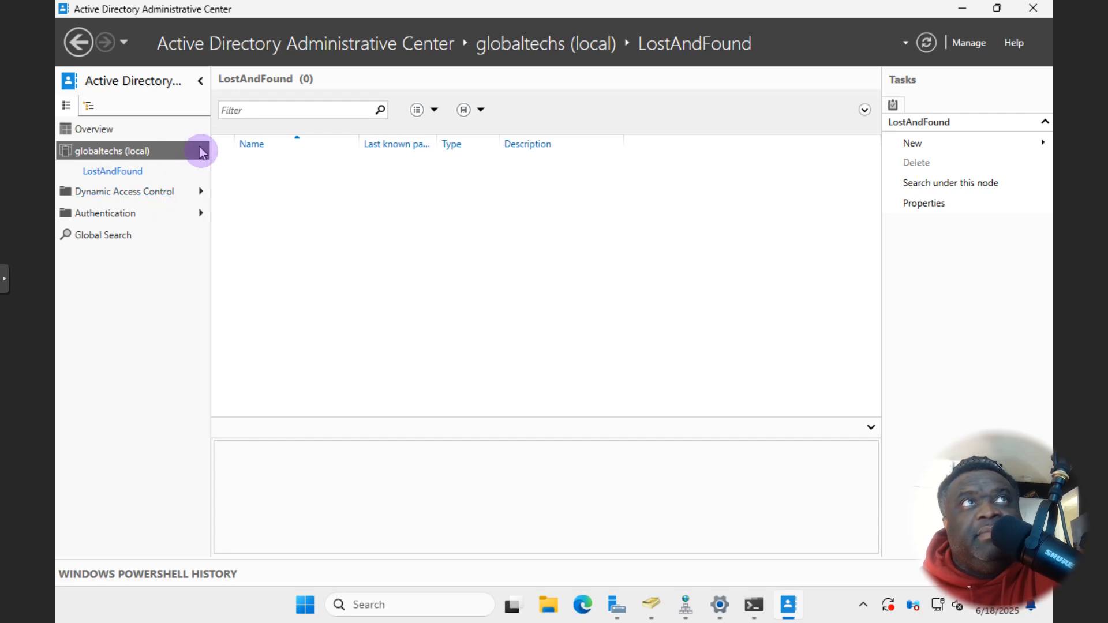
{"action": "left_click", "coordinate": [201, 151]}
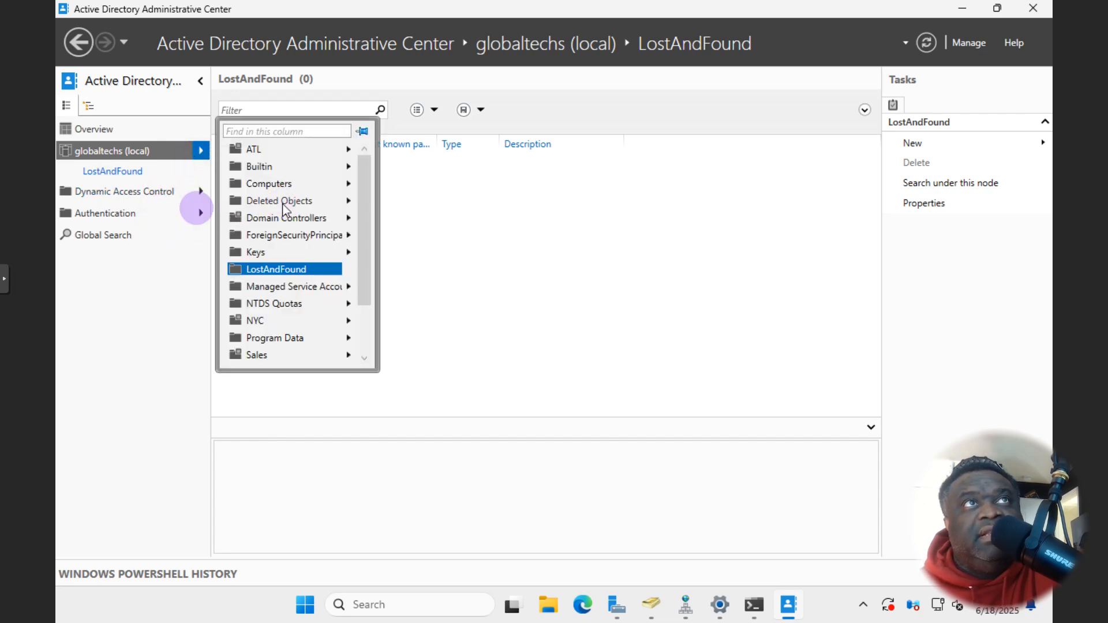
{"action": "left_click", "coordinate": [88, 152]}
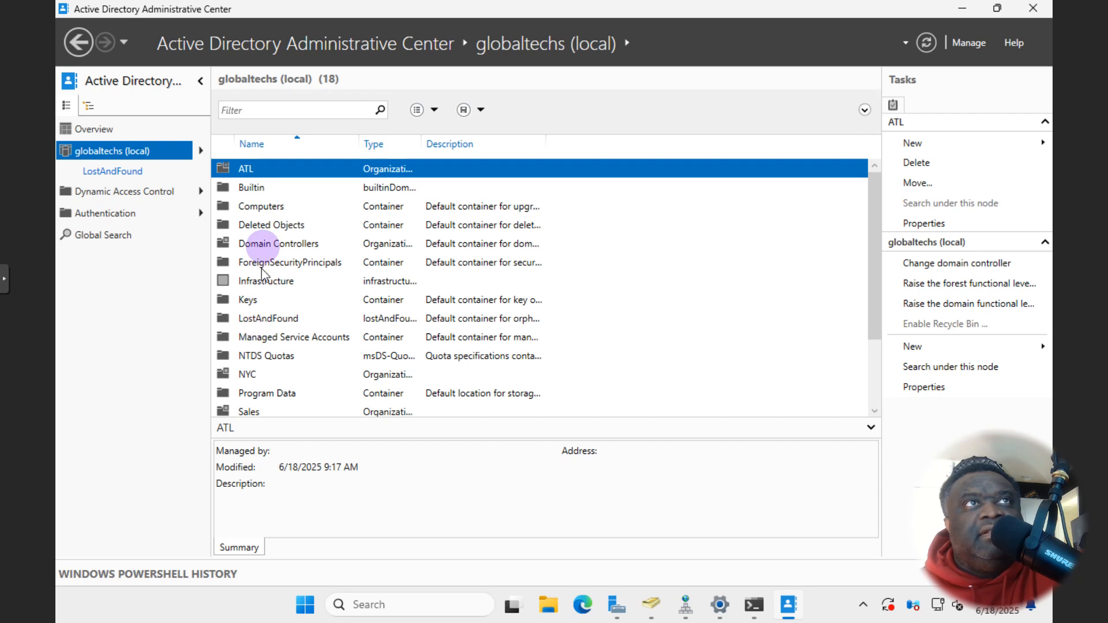
- Open Deleted Objects and locate the deleted test and IT OUs
{"action": "left_click", "coordinate": [263, 228]}
{"action": "double_click", "coordinate": [269, 228]}
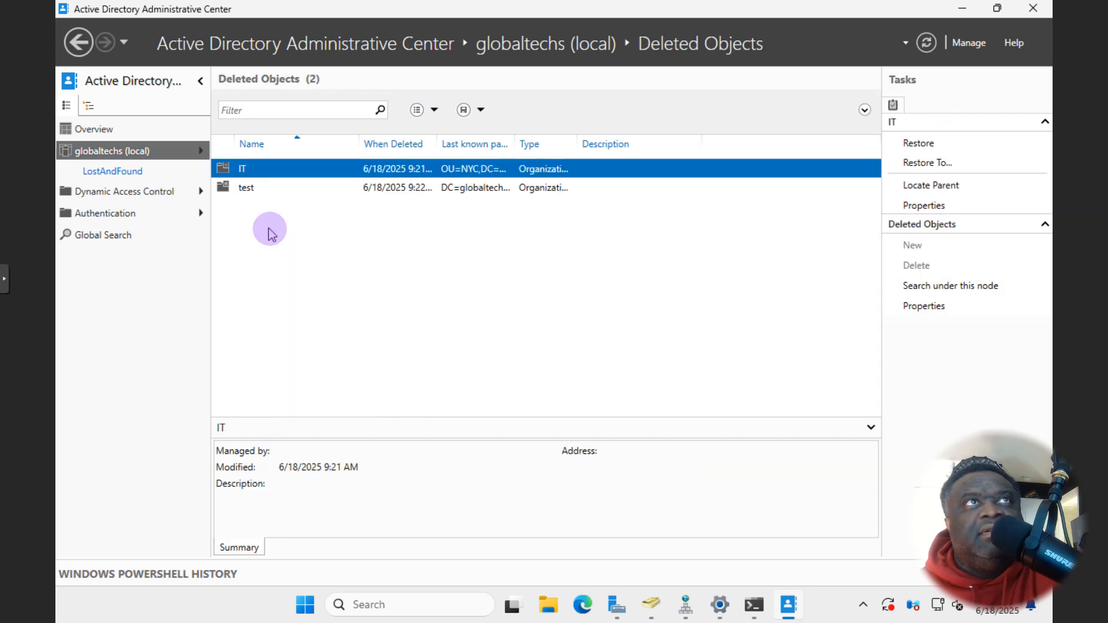
{"action": "left_click", "coordinate": [241, 190]}
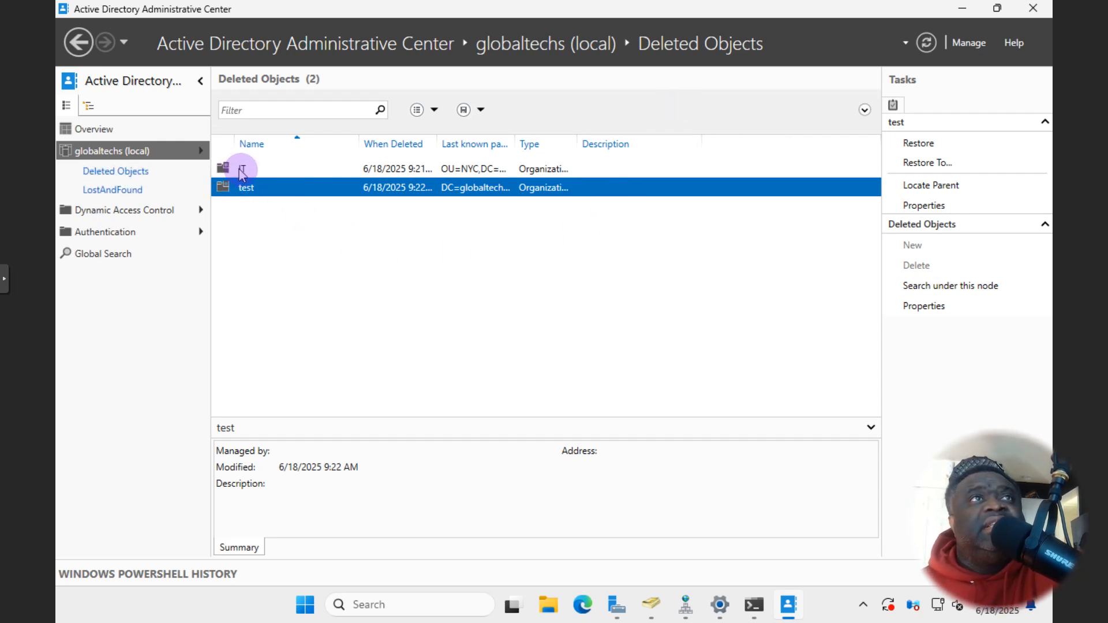
{"action": "left_click", "coordinate": [241, 173]}
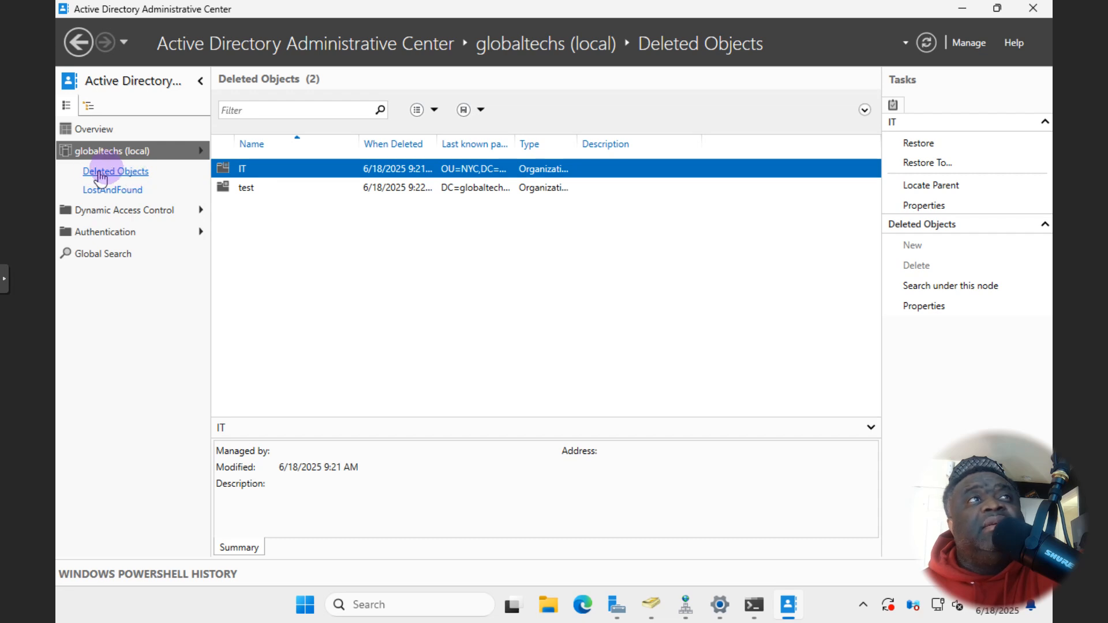
{"action": "left_click", "coordinate": [254, 192]}
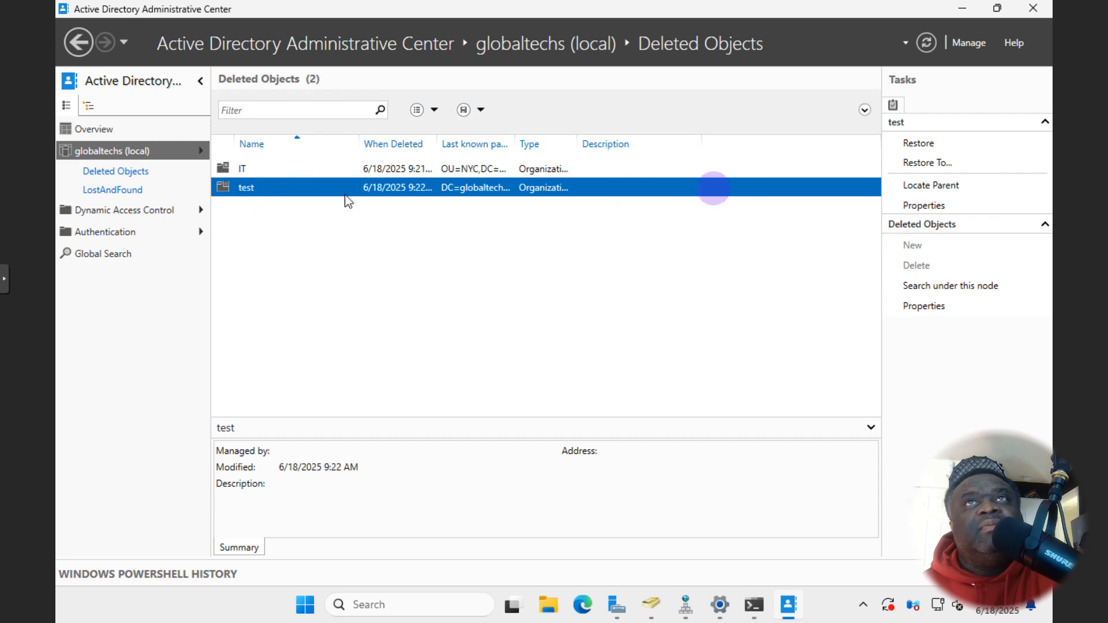
- Restore the test and IT OUs, then minimize the Administrative Center
{"action": "left_click", "coordinate": [924, 144]}
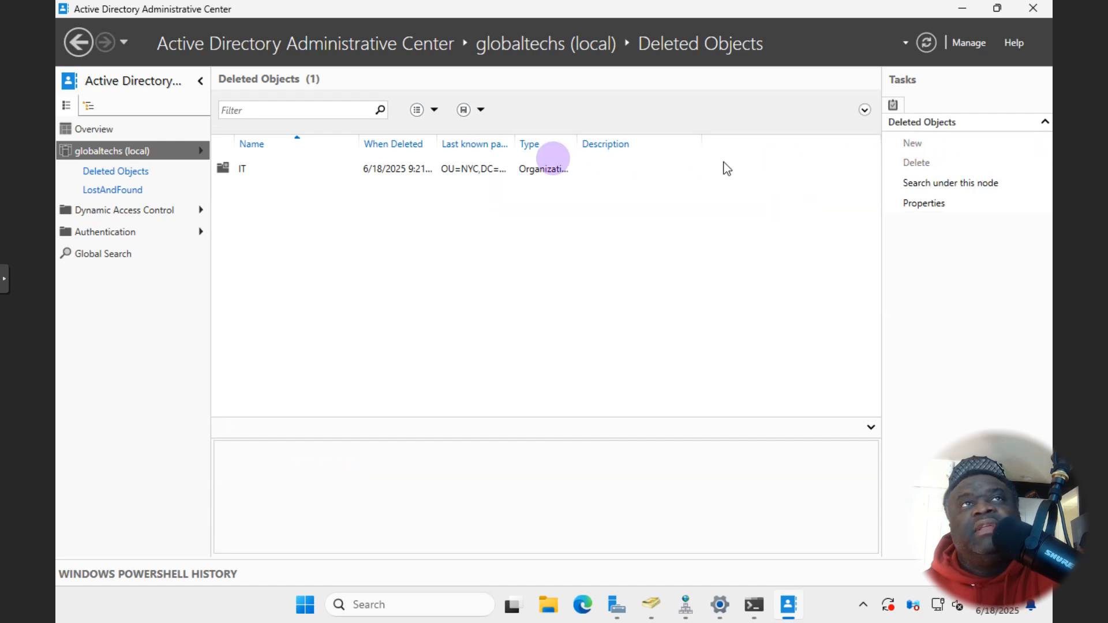
{"action": "left_click", "coordinate": [368, 173]}
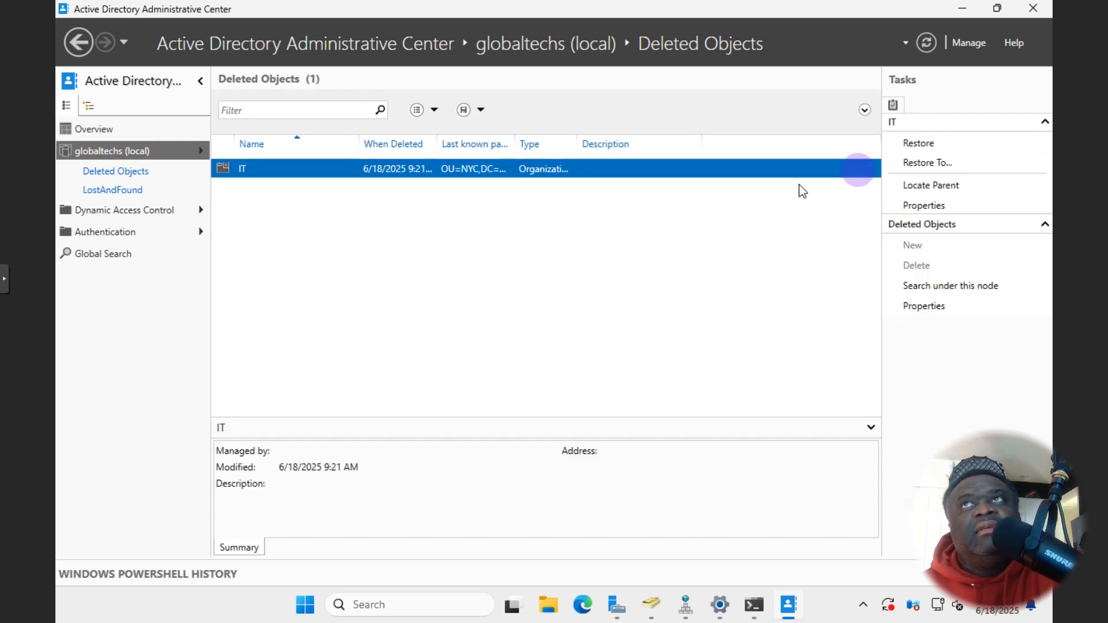
{"action": "left_click", "coordinate": [911, 145]}
{"action": "left_click", "coordinate": [961, 9]}
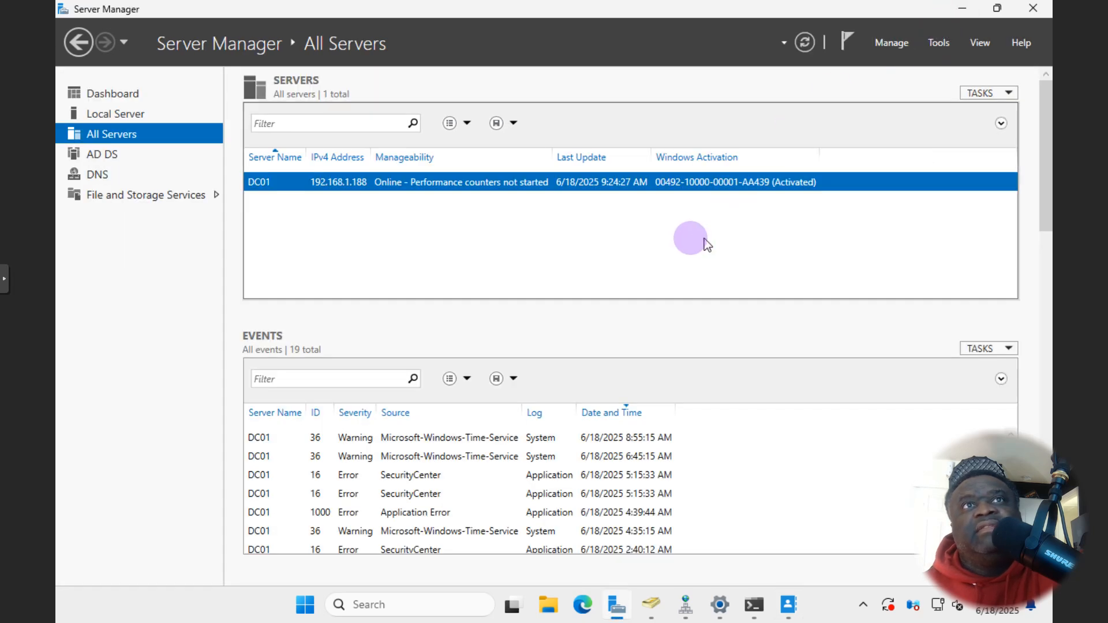
- Refresh Users and Computers and check the contents of NYC and the restored test OU
{"action": "left_click", "coordinate": [641, 602]}
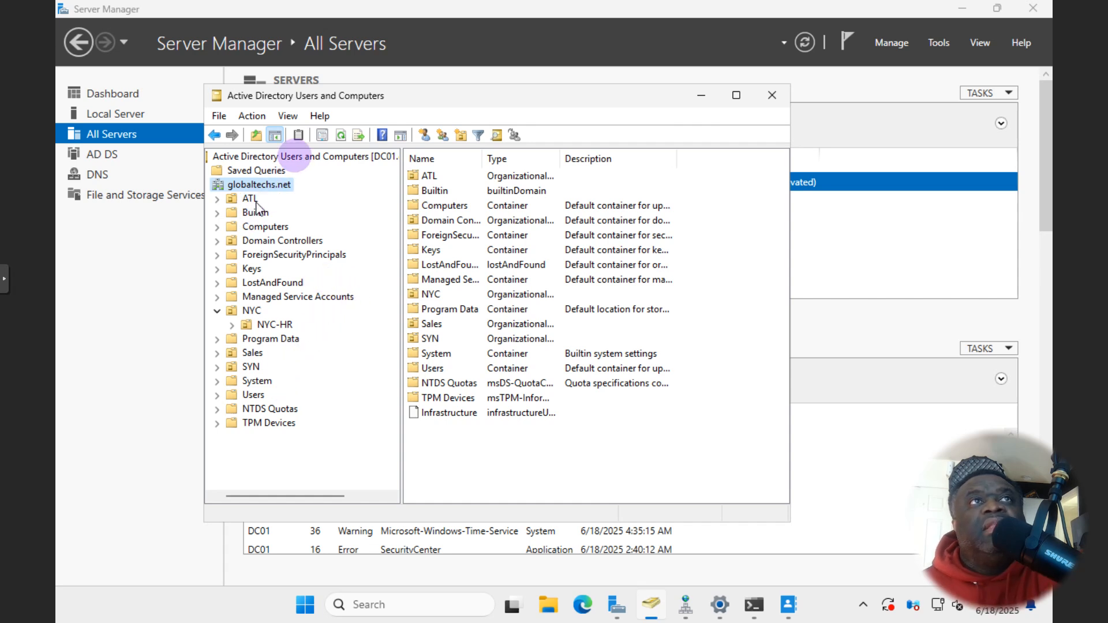
{"action": "left_click", "coordinate": [342, 136]}
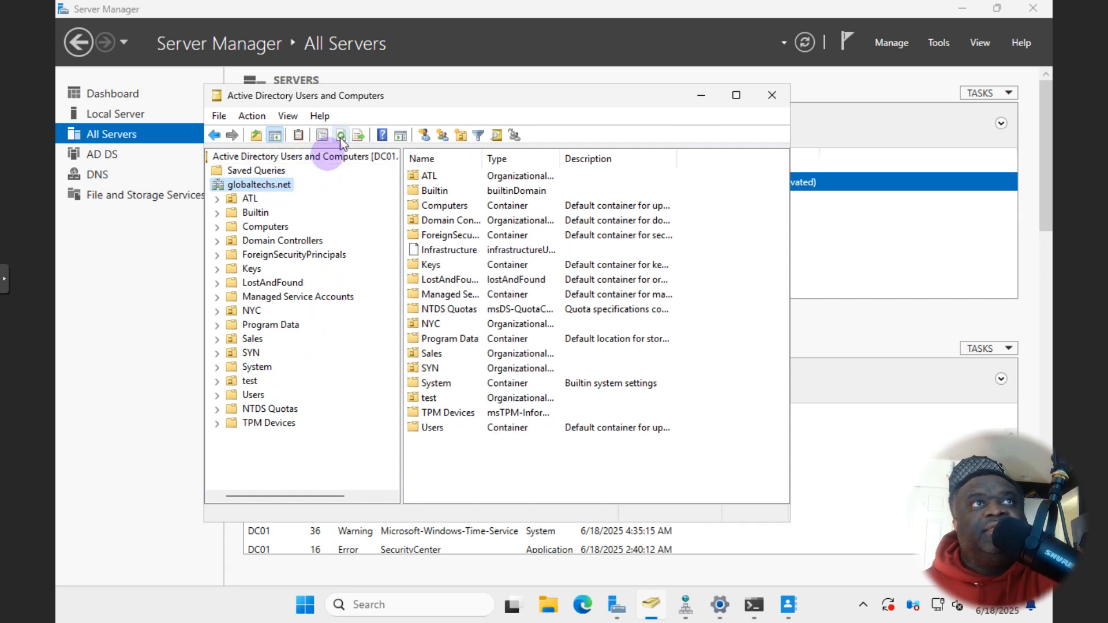
{"action": "left_click", "coordinate": [253, 311]}
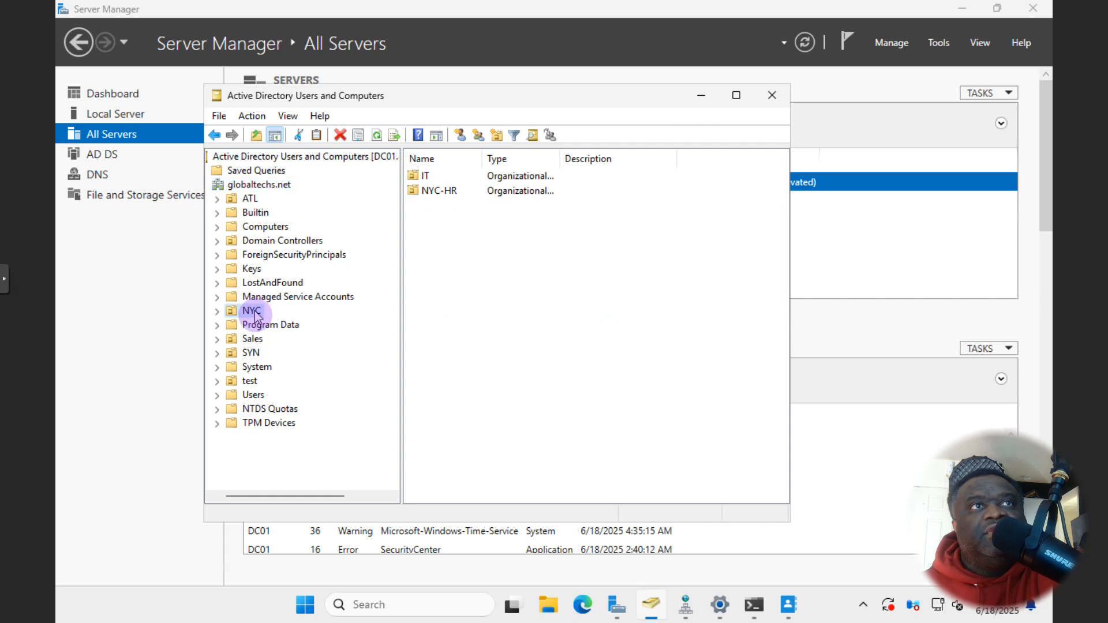
{"action": "left_click", "coordinate": [251, 382]}
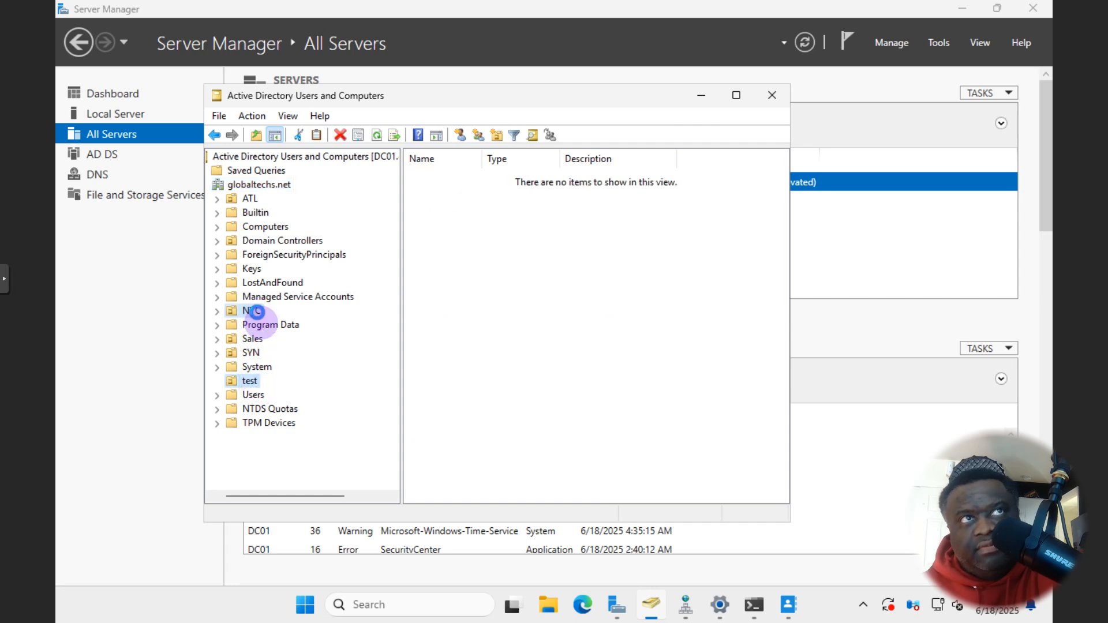
{"action": "left_click", "coordinate": [257, 315]}
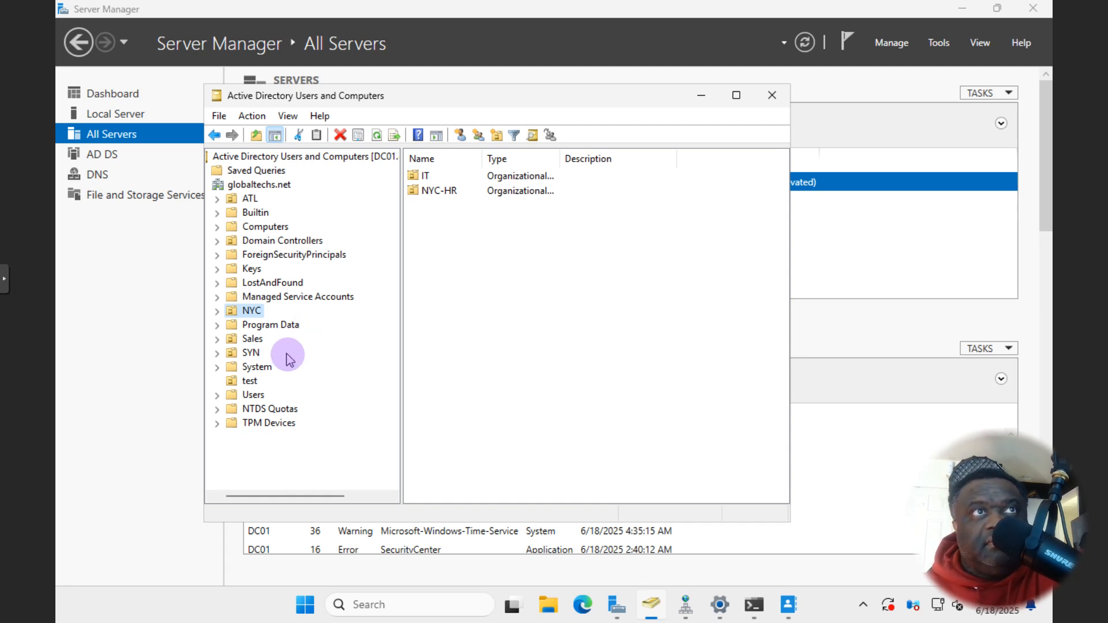
{"action": "scroll", "coordinate": [242, 372], "scroll_direction": "left", "scroll_amount": 1}
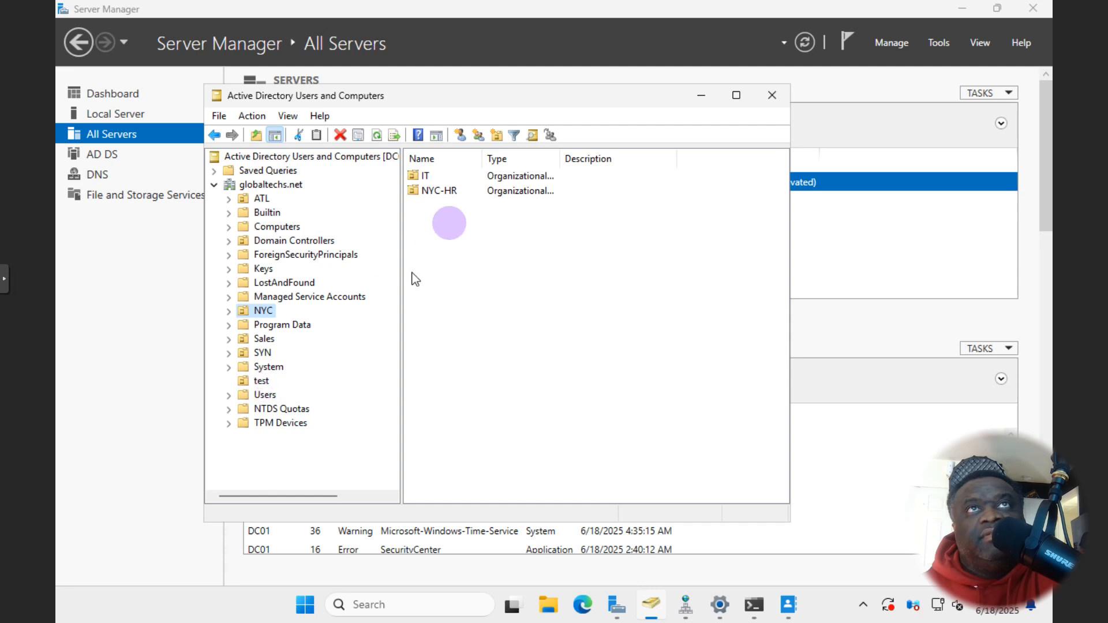
{"action": "left_click", "coordinate": [152, 384]}
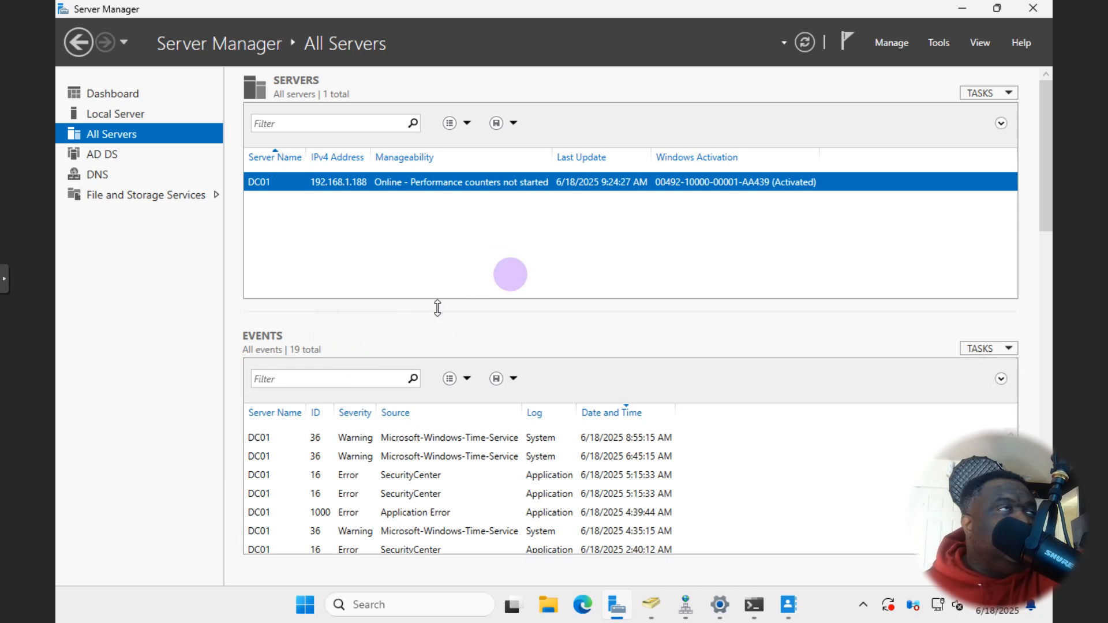
{"action": "left_click", "coordinate": [654, 605]}
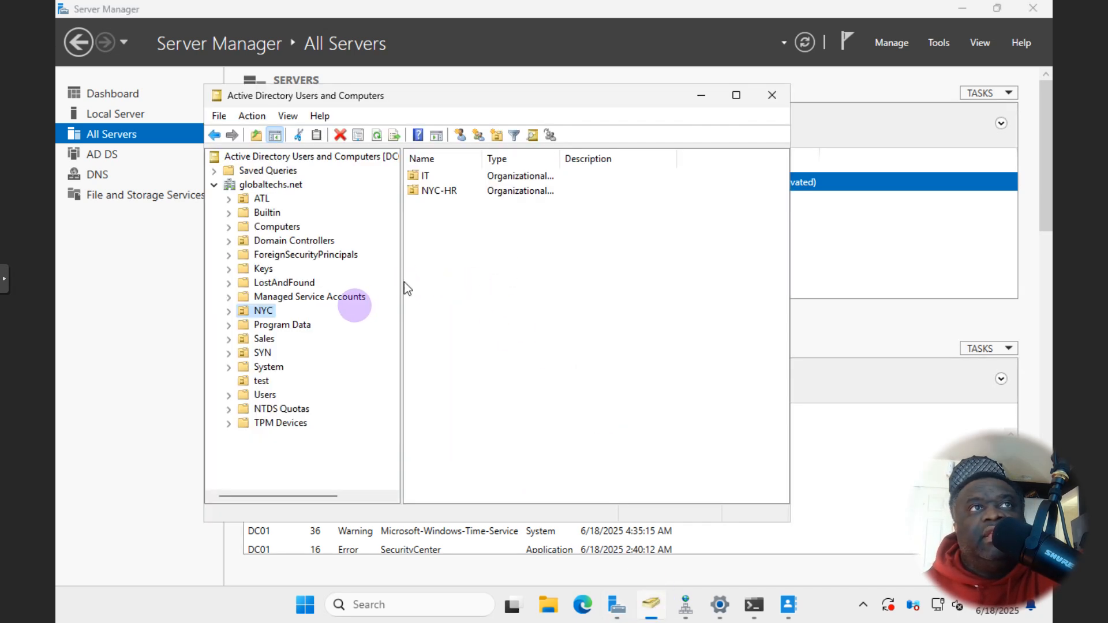
- Start a new user in NYC-HR, entering the user's first name, last name and logon name
{"action": "left_click", "coordinate": [230, 312]}
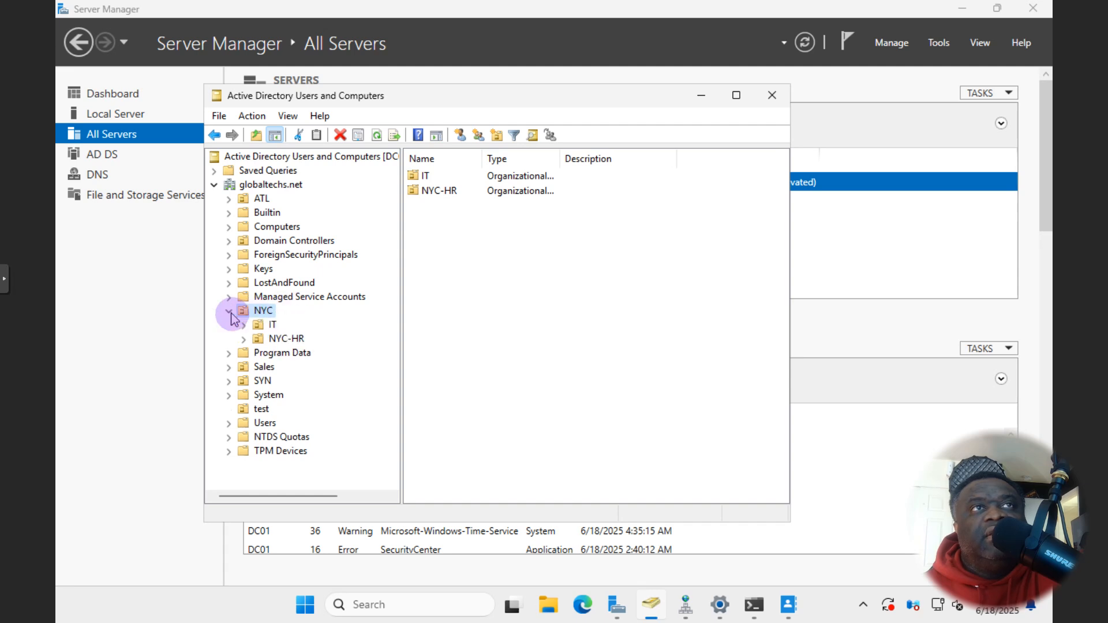
{"action": "left_click", "coordinate": [269, 326]}
{"action": "left_click", "coordinate": [269, 340]}
{"action": "right_click", "coordinate": [268, 339]}
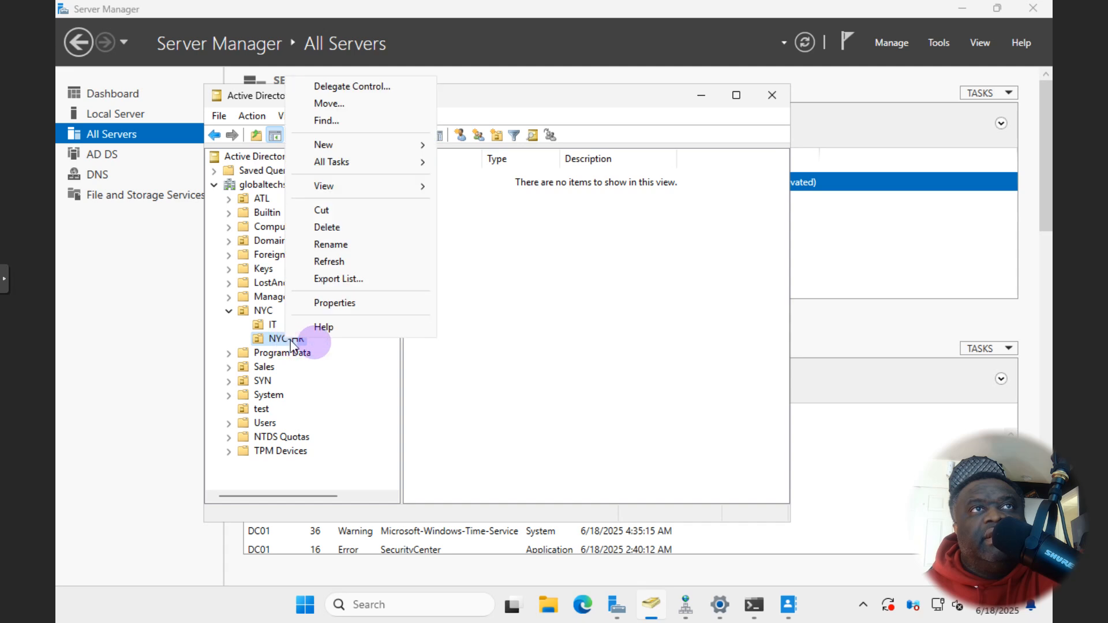
{"action": "mouse_move", "coordinate": [367, 146]}
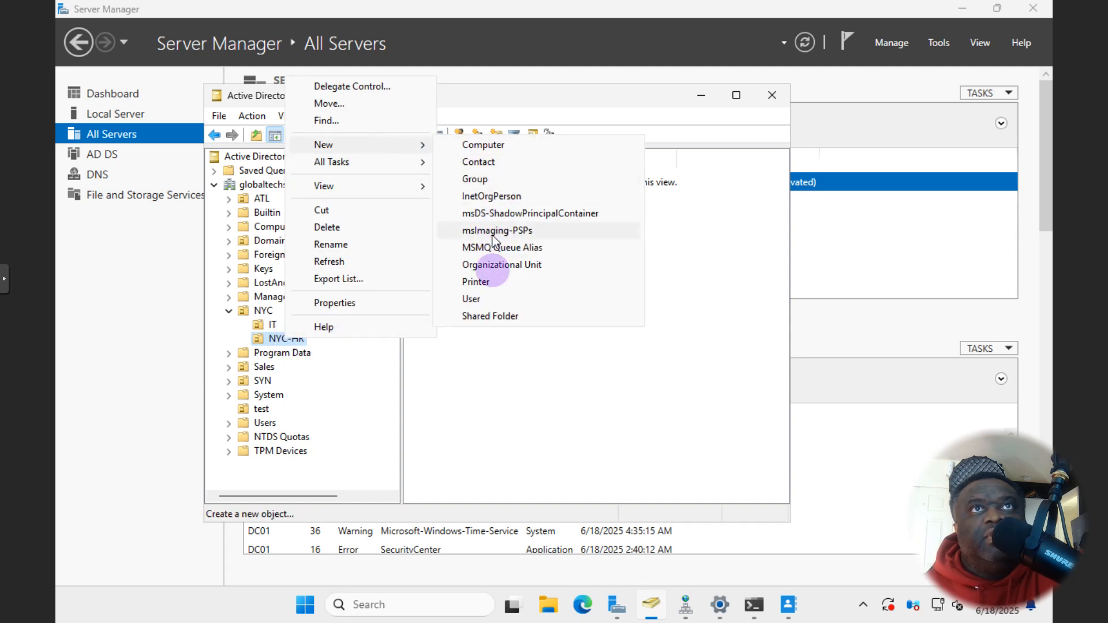
{"action": "left_click", "coordinate": [492, 295]}
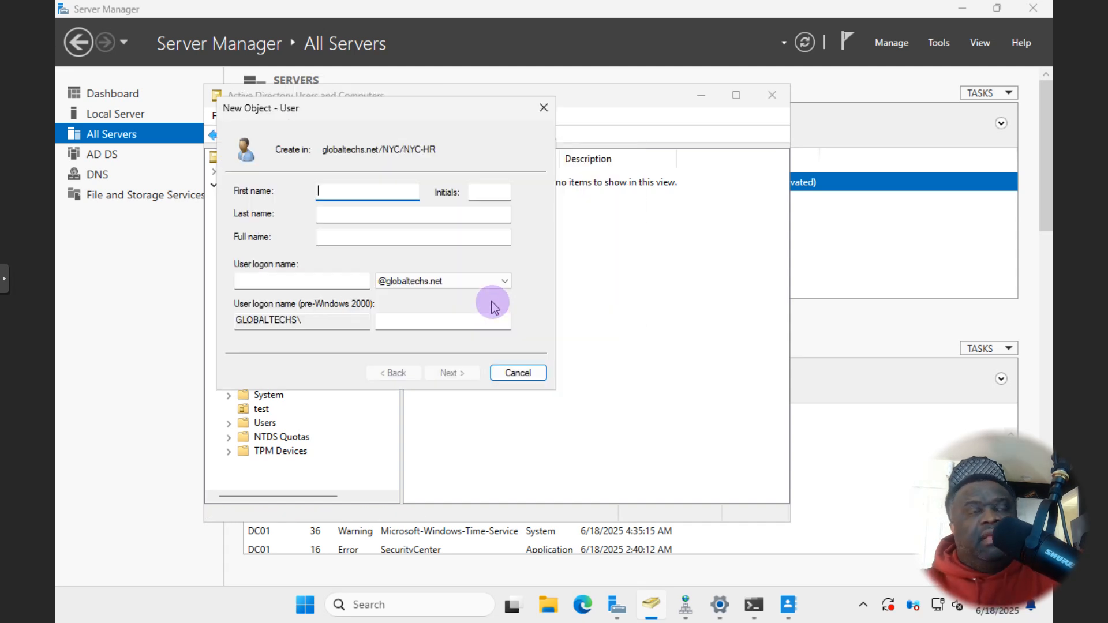
{"action": "type", "text": "Kate"}
{"action": "key", "text": "Tab"}
{"action": "key", "text": "Tab"}
{"action": "type", "text": "S"}
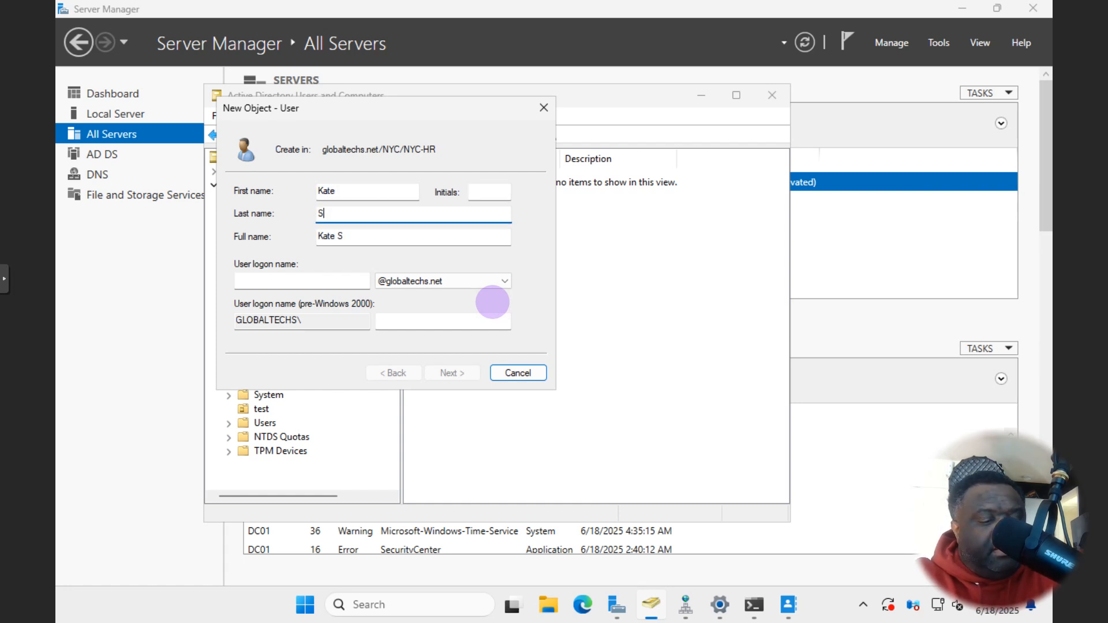
{"action": "type", "text": "pade"}
{"action": "key", "text": "Tab"}
{"action": "key", "text": "Tab"}
{"action": "type", "text": "k.spade"}
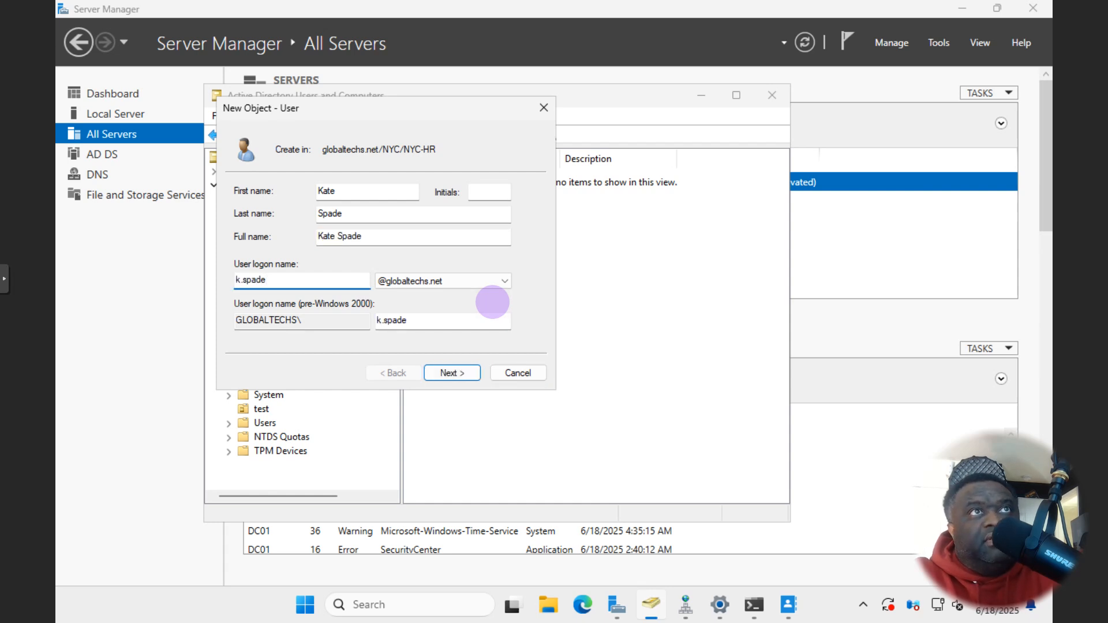
- Set the account password to never expire, without forced change at logon, and finish
{"action": "left_click", "coordinate": [446, 373]}
{"action": "left_click", "coordinate": [240, 242]}
{"action": "left_click", "coordinate": [242, 280]}
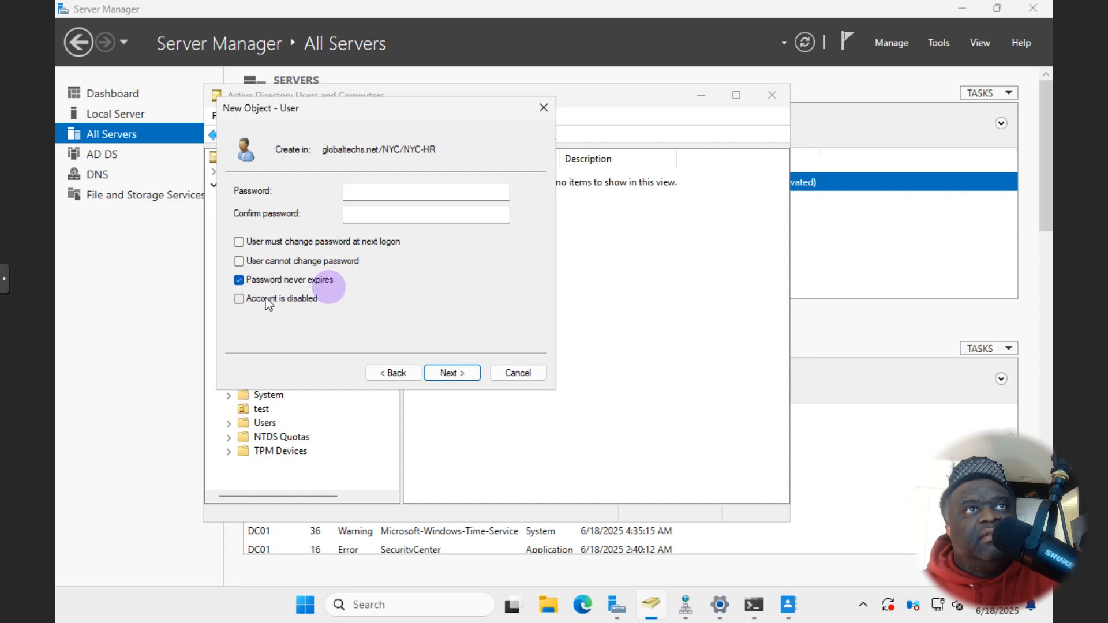
{"action": "left_click", "coordinate": [383, 191]}
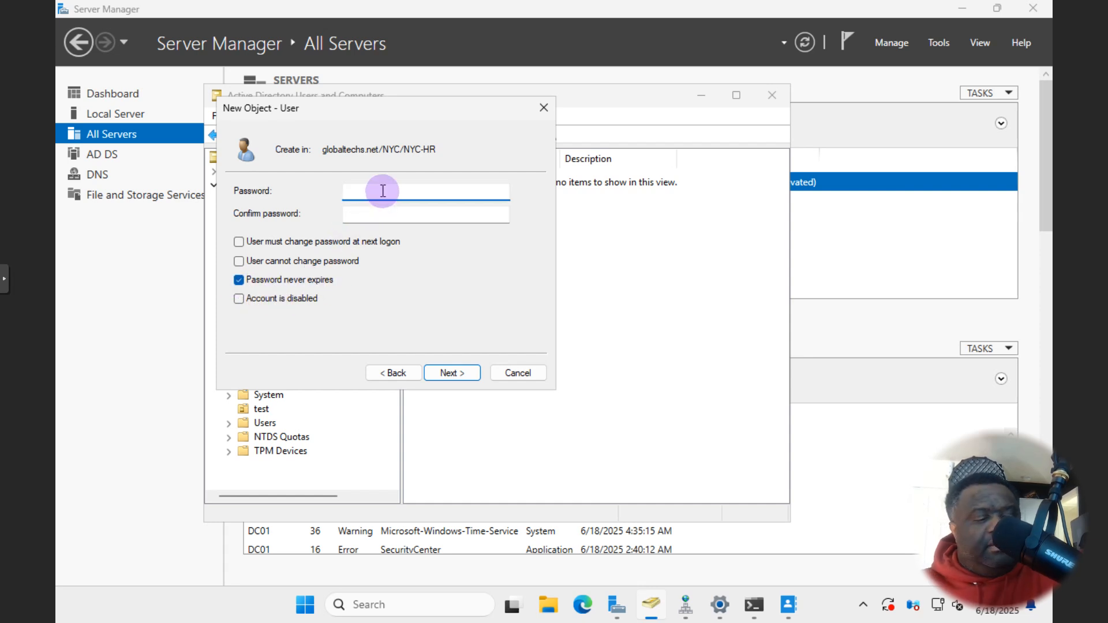
{"action": "type", "text": "Password1"}
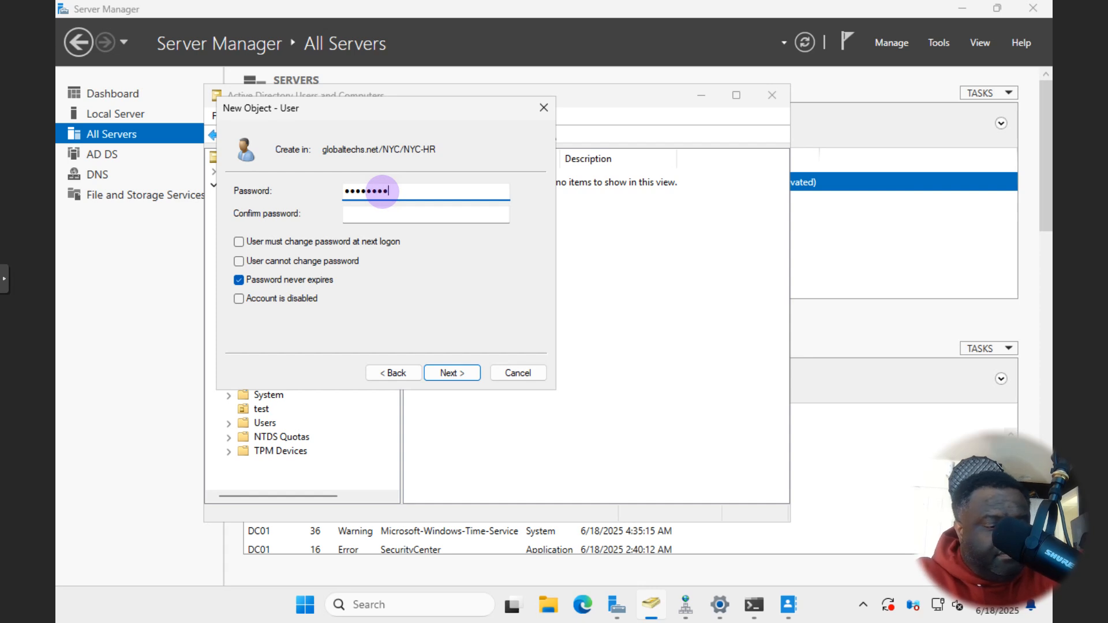
{"action": "type", "text": "234!"}
{"action": "key", "text": "Tab"}
{"action": "type", "text": "Password1123!"}
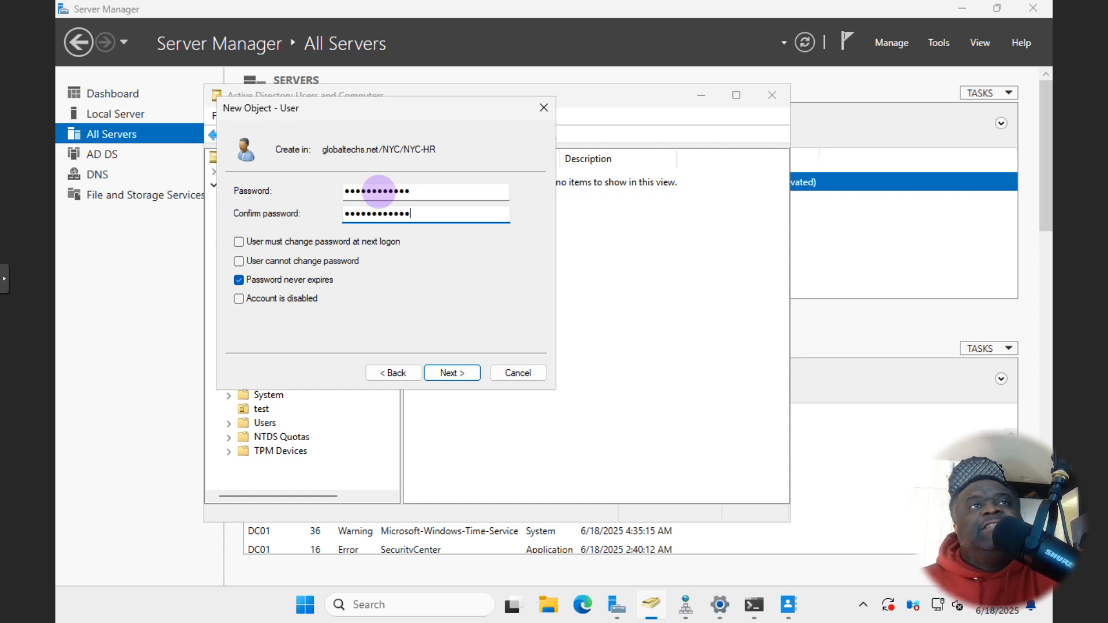
{"action": "left_click", "coordinate": [453, 373]}
{"action": "left_click", "coordinate": [450, 373]}
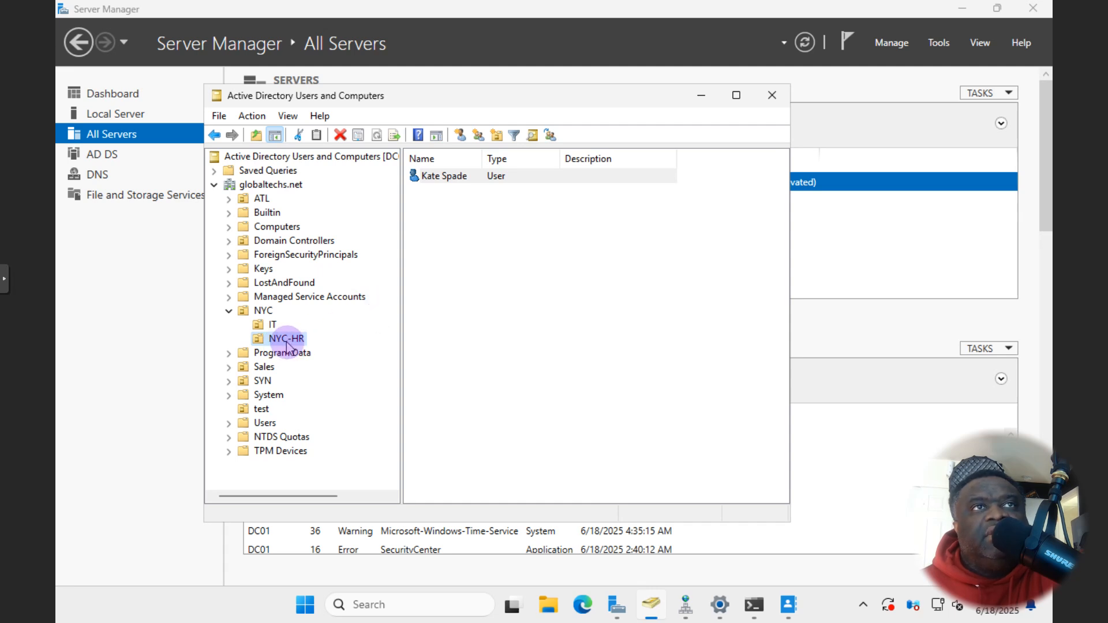
- Start a new user in the IT OU, entering the user's first name, last name and logon name
{"action": "left_click", "coordinate": [276, 325]}
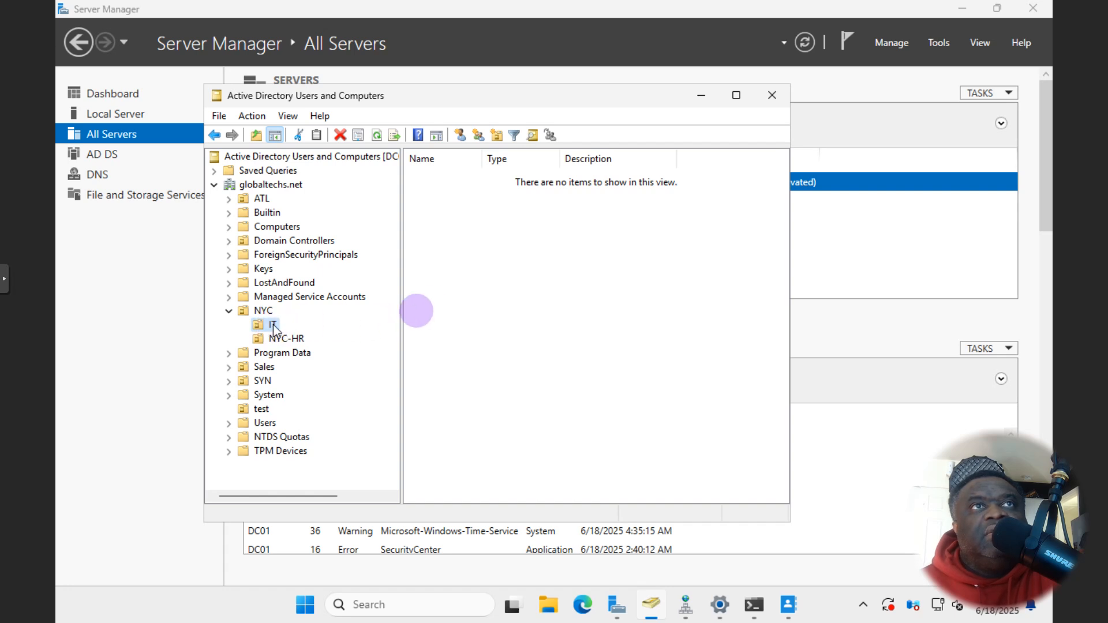
{"action": "right_click", "coordinate": [426, 303]}
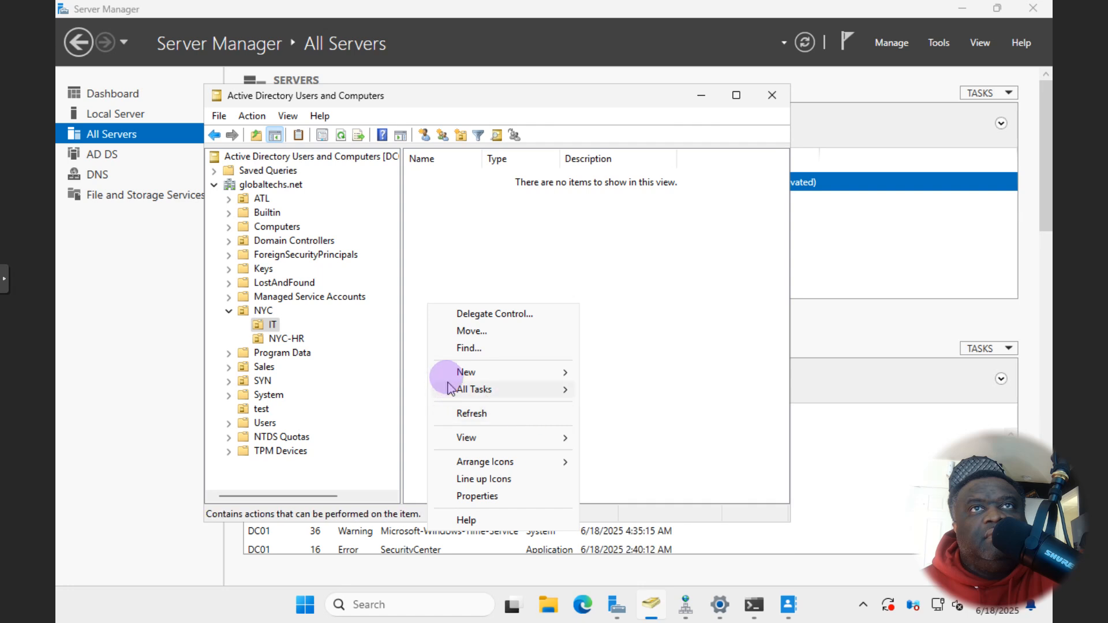
{"action": "mouse_move", "coordinate": [549, 374]}
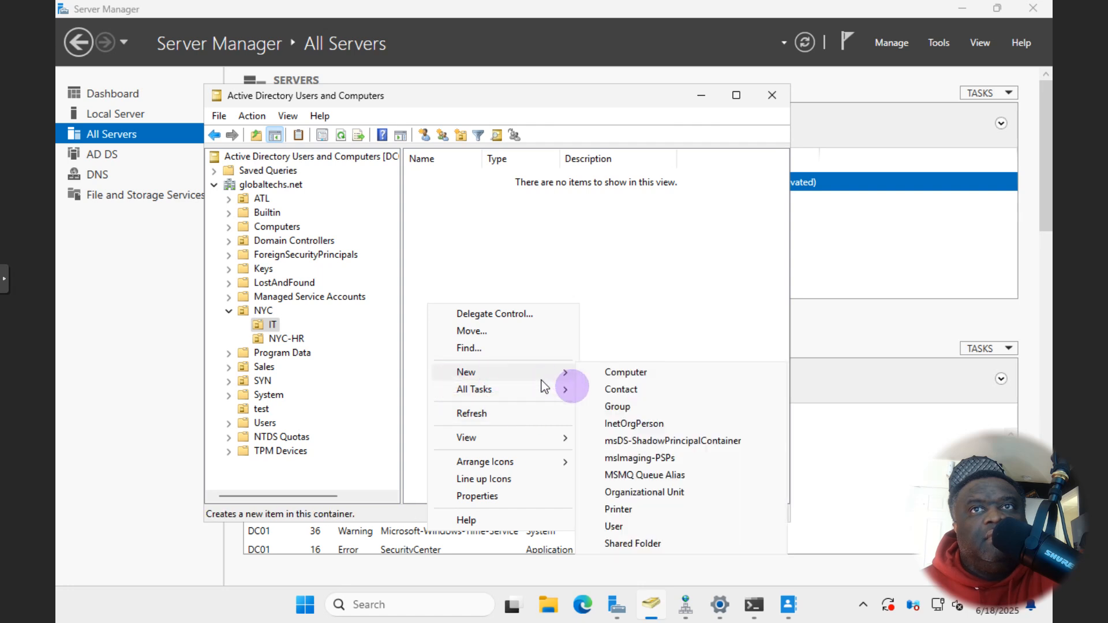
{"action": "left_click", "coordinate": [622, 524]}
{"action": "type", "text": "John"}
{"action": "key", "text": "Tab"}
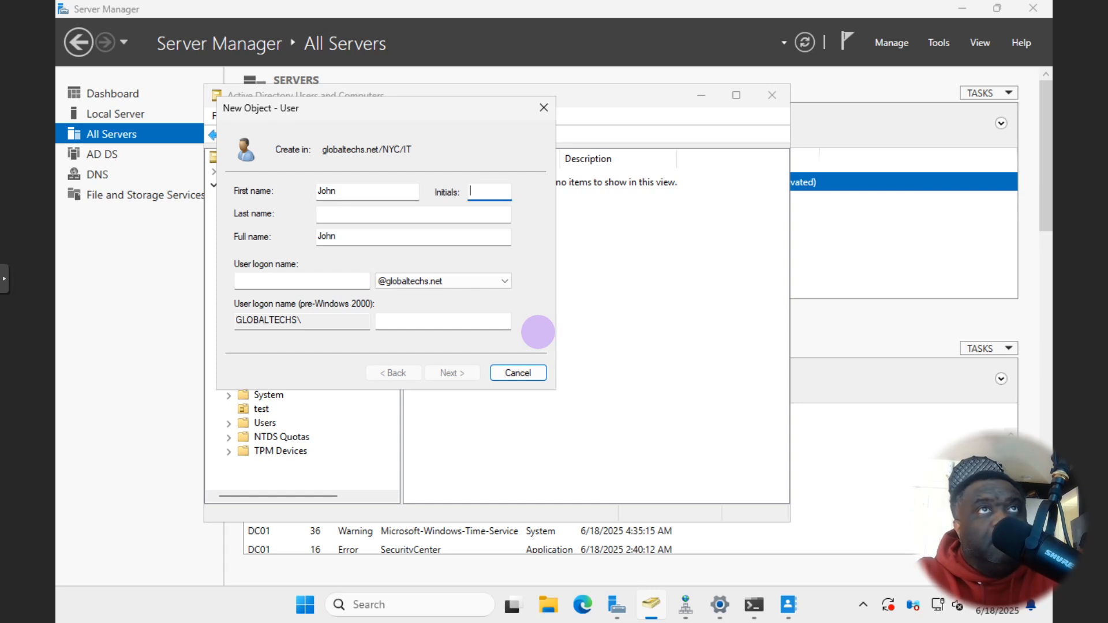
{"action": "key", "text": "Tab"}
{"action": "type", "text": "Wick"}
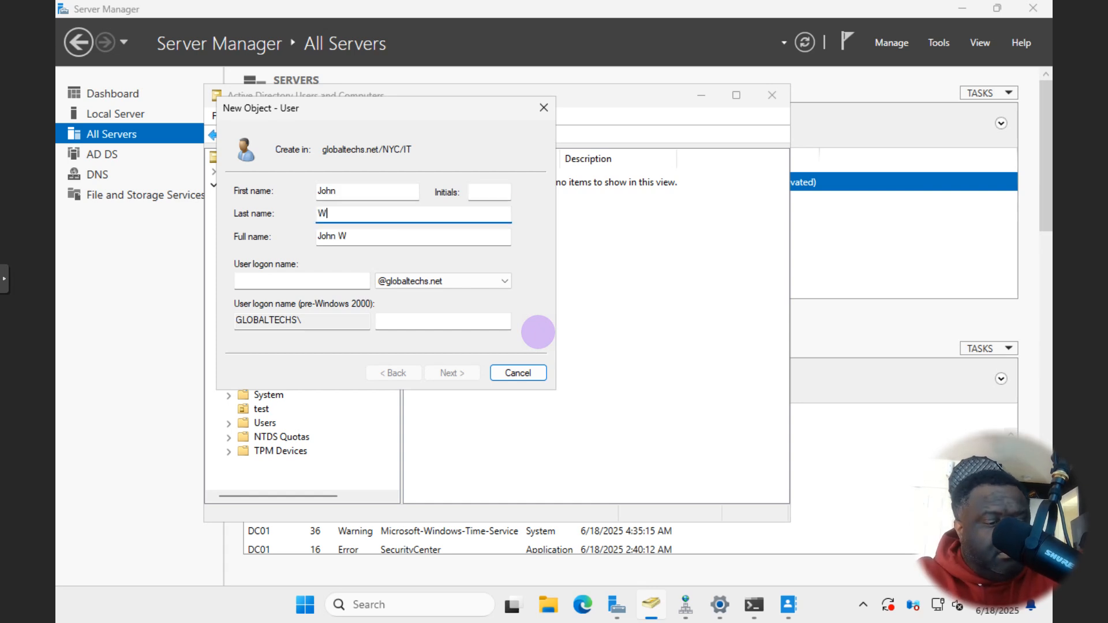
{"action": "key", "text": "Tab"}
{"action": "key", "text": "Tab"}
{"action": "type", "text": "j.wick"}
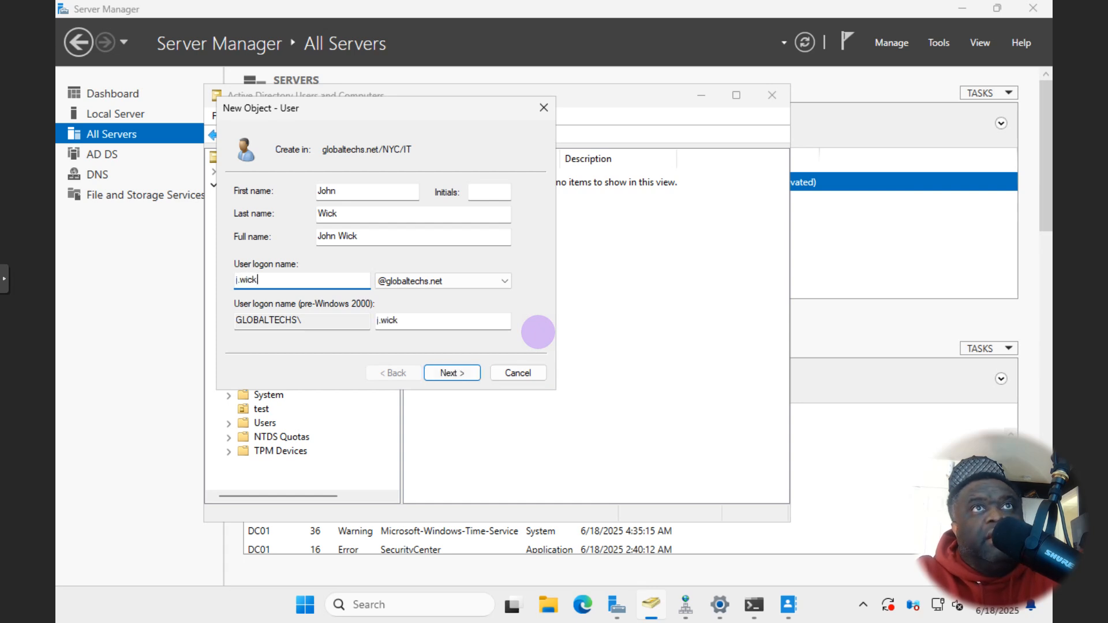
- Enter and confirm the password, set never to expire with no forced change at logon
{"action": "left_click", "coordinate": [452, 373]}
{"action": "left_click", "coordinate": [292, 242]}
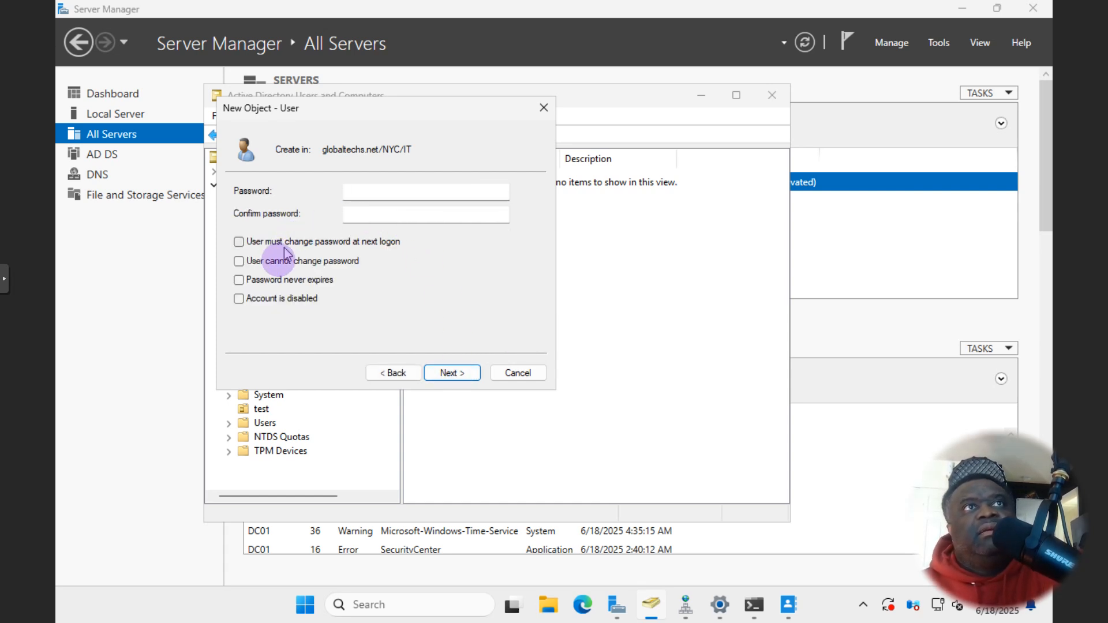
{"action": "left_click", "coordinate": [304, 276]}
{"action": "left_click", "coordinate": [371, 191]}
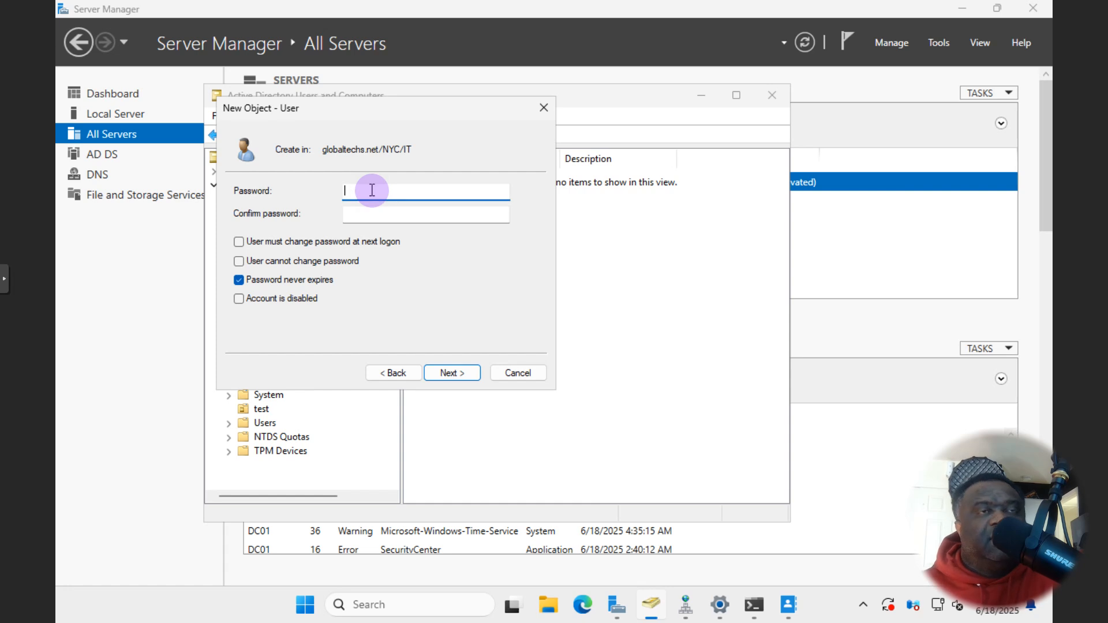
{"action": "type", "text": "•••••"}
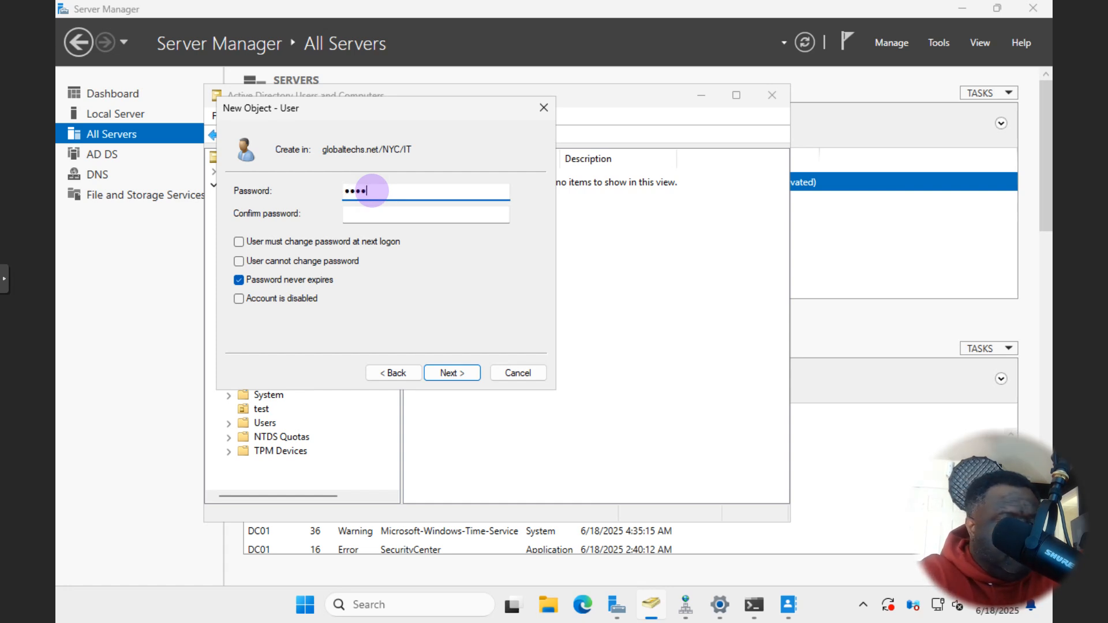
{"action": "type", "text": "•••••••"}
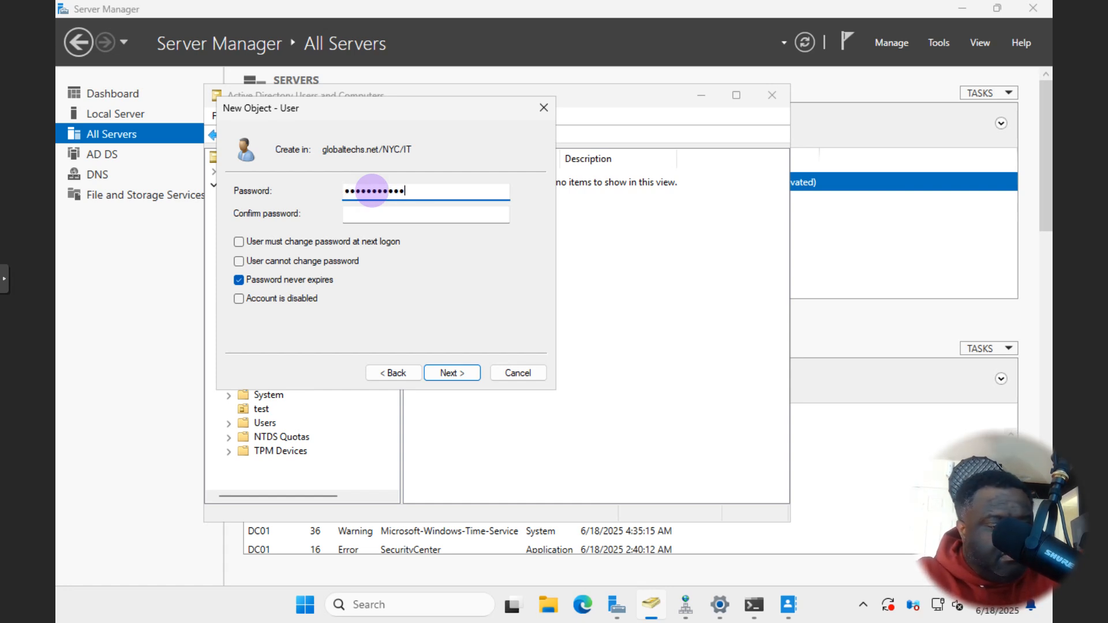
{"action": "key", "text": "Tab"}
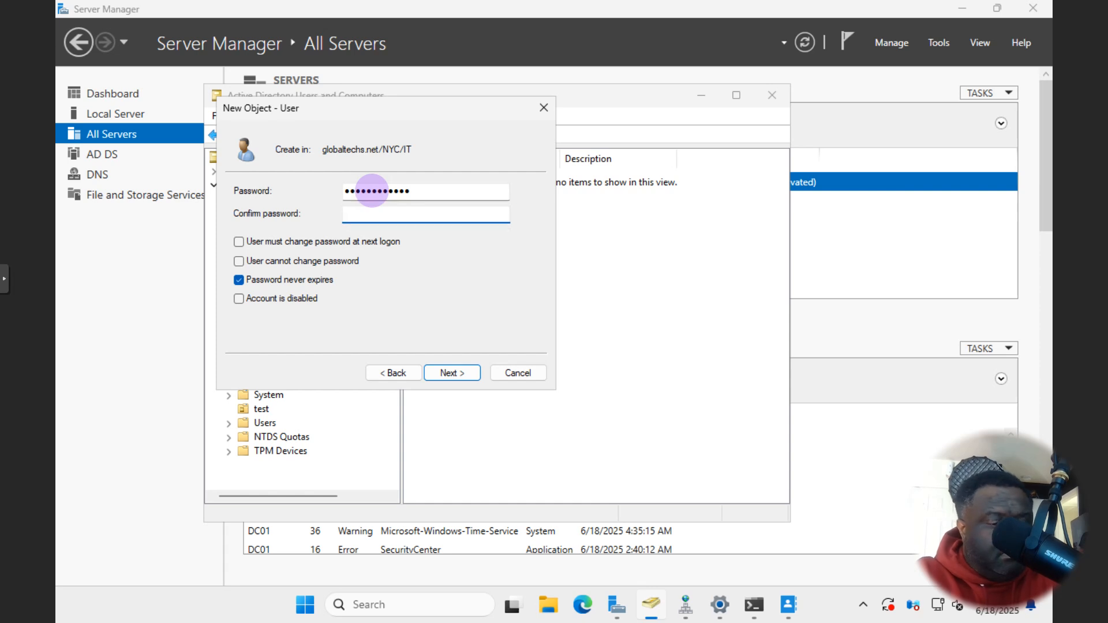
{"action": "type", "text": "••••••"}
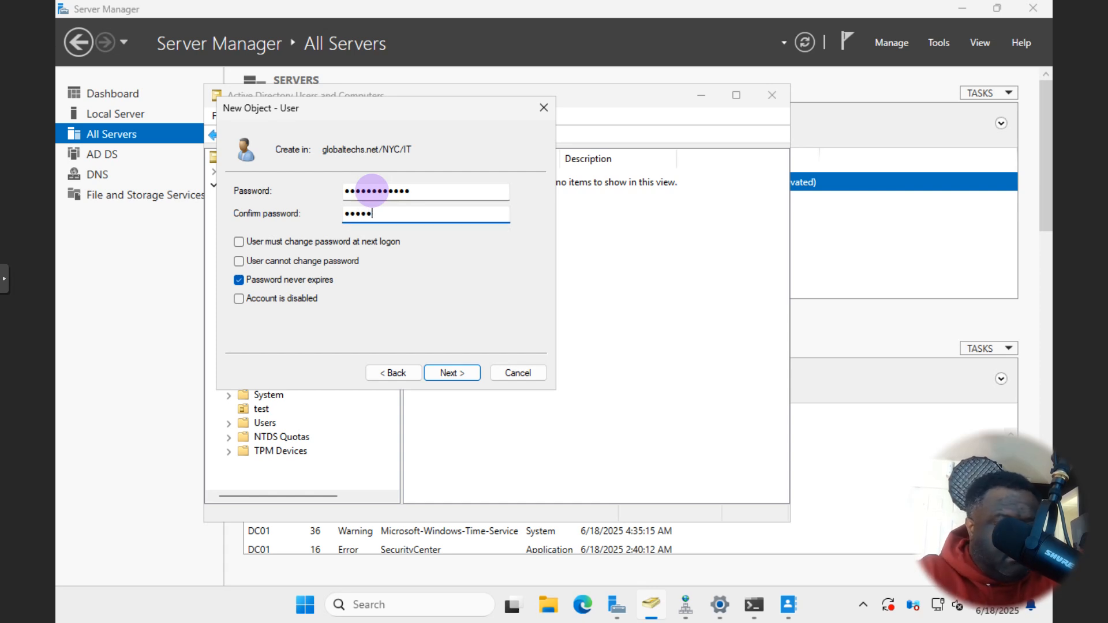
{"action": "type", "text": "••••••"}
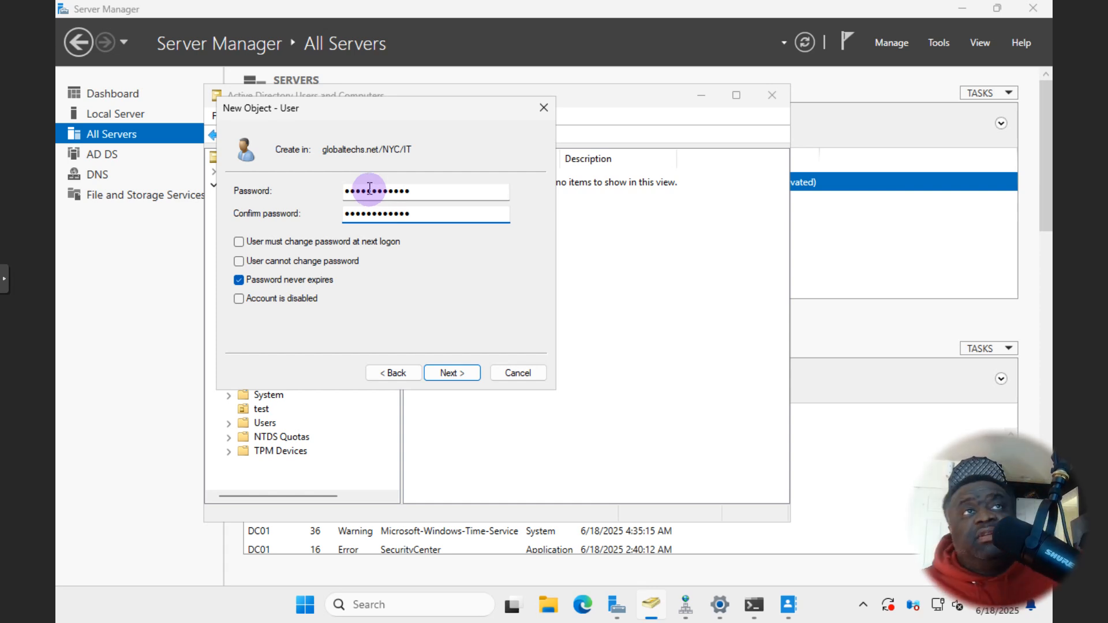
- Clear the Password never expires option on the new user's password page
{"action": "left_click", "coordinate": [240, 281]}
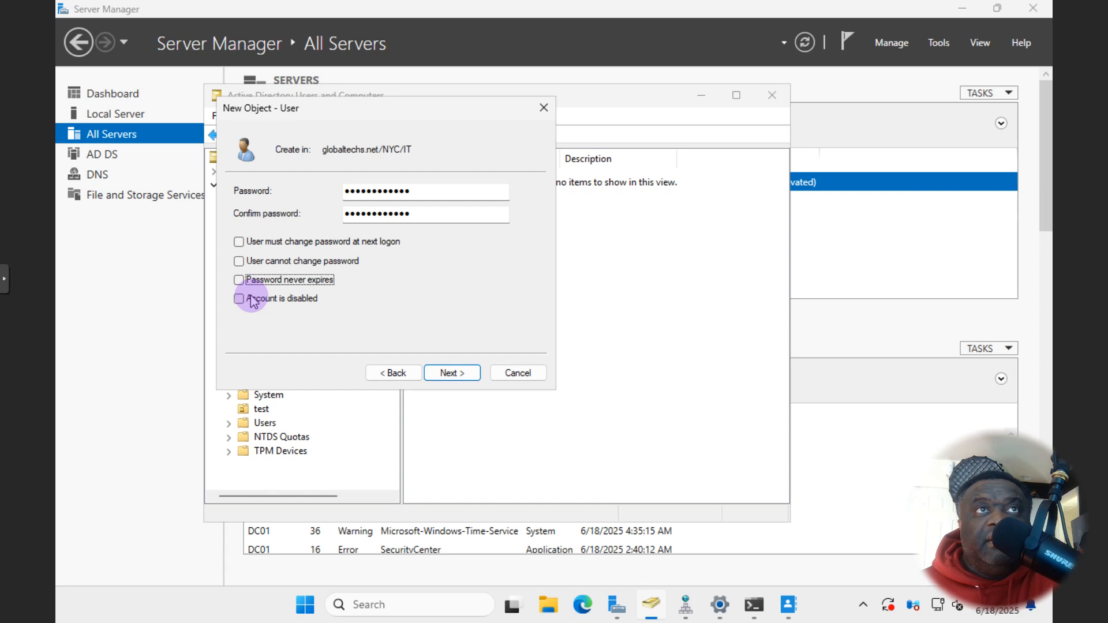
- Finish the John Wick account in NYC/IT, then select Kate Spade in the NYC-HR unit
{"action": "left_click", "coordinate": [243, 303]}
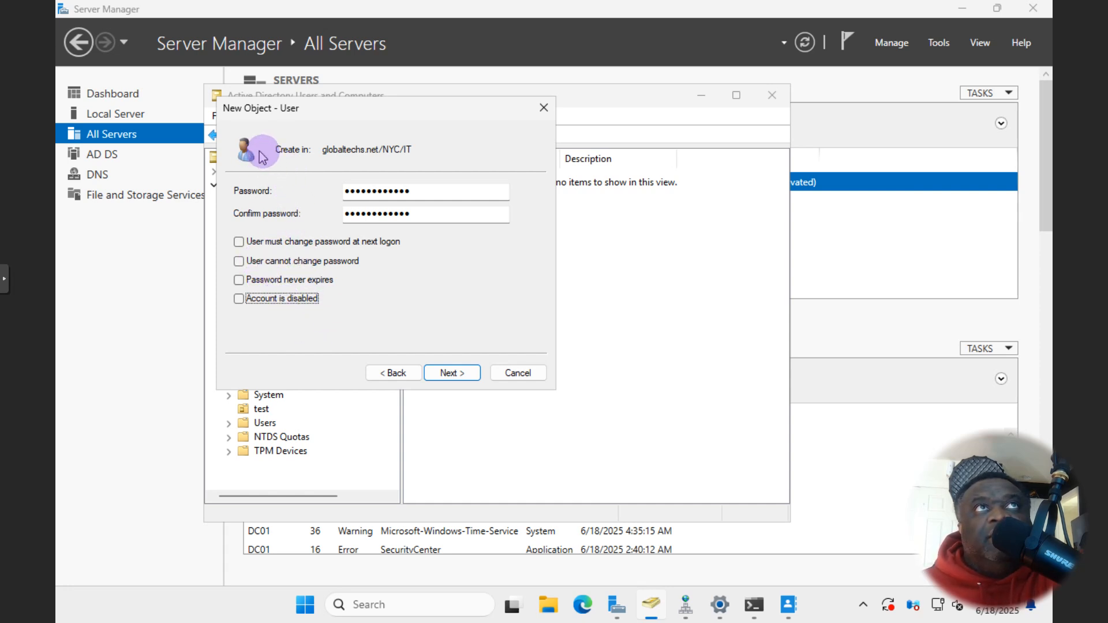
{"action": "left_click", "coordinate": [453, 373]}
{"action": "left_click", "coordinate": [452, 373]}
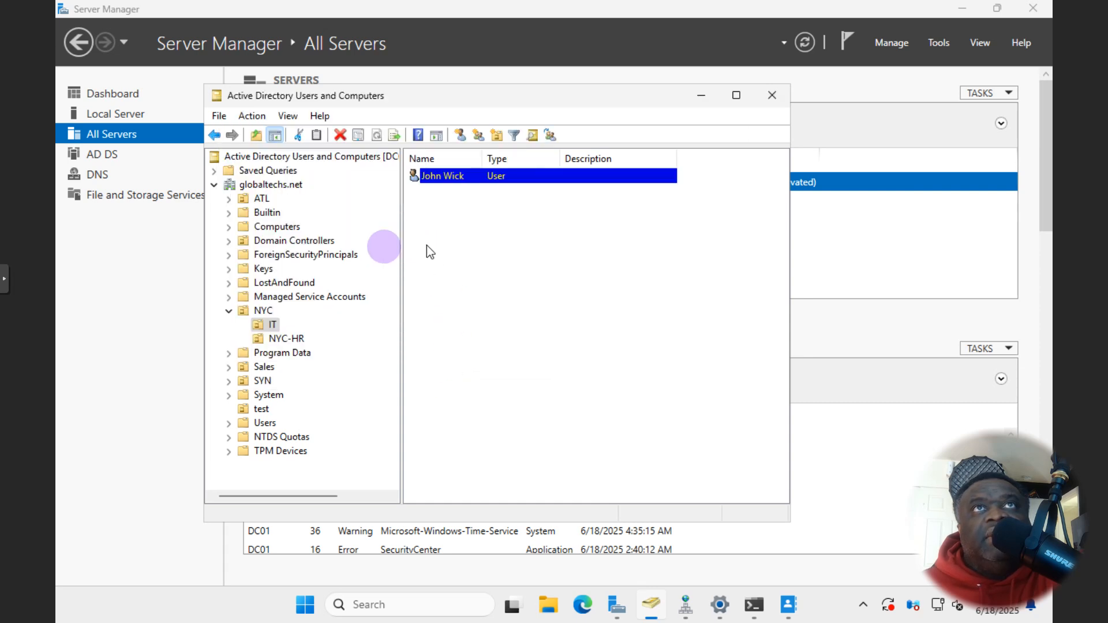
{"action": "left_click", "coordinate": [285, 338]}
{"action": "left_click", "coordinate": [445, 177]}
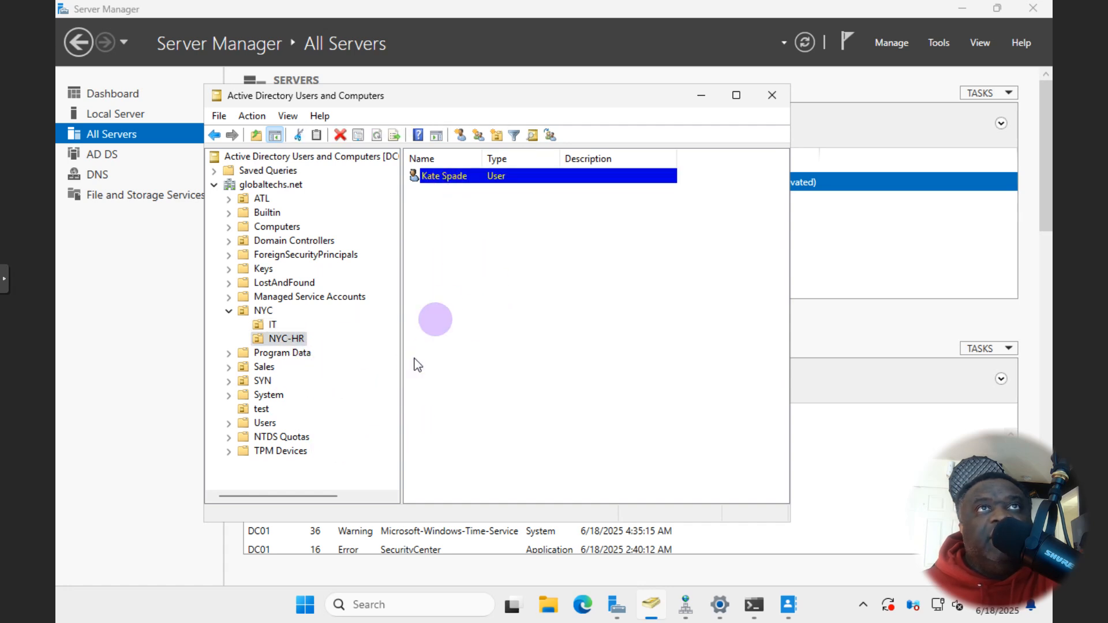
- Drag Kate Spade into the IT OU, confirm the move, and check IT and the emptied NYC-HR
{"action": "left_click_drag", "start_coordinate": [444, 180], "coordinate": [275, 332]}
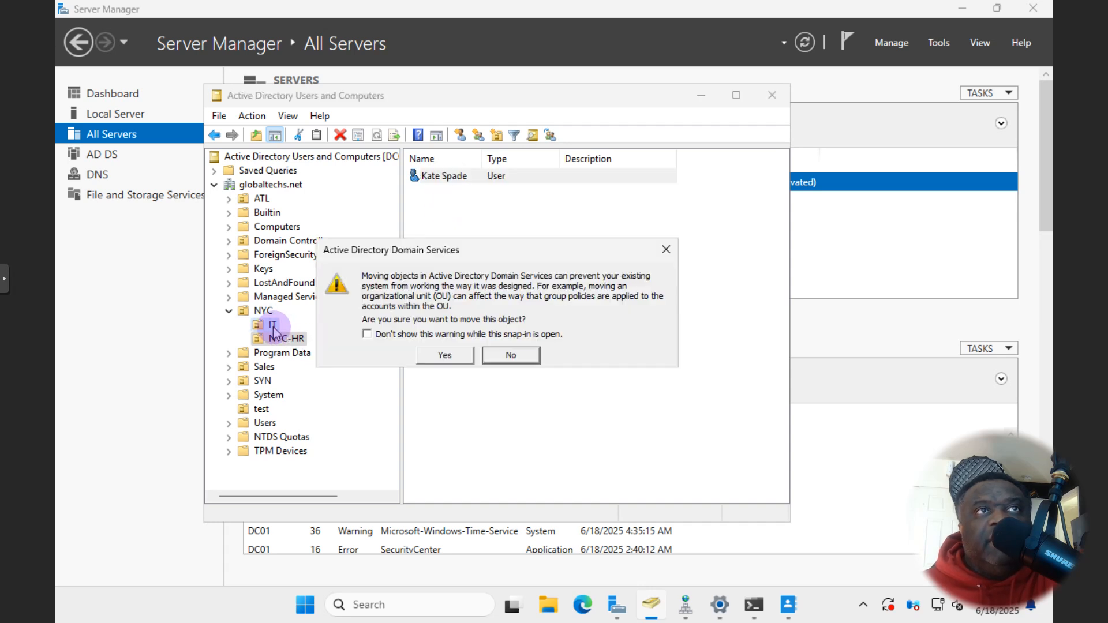
{"action": "left_click", "coordinate": [440, 356]}
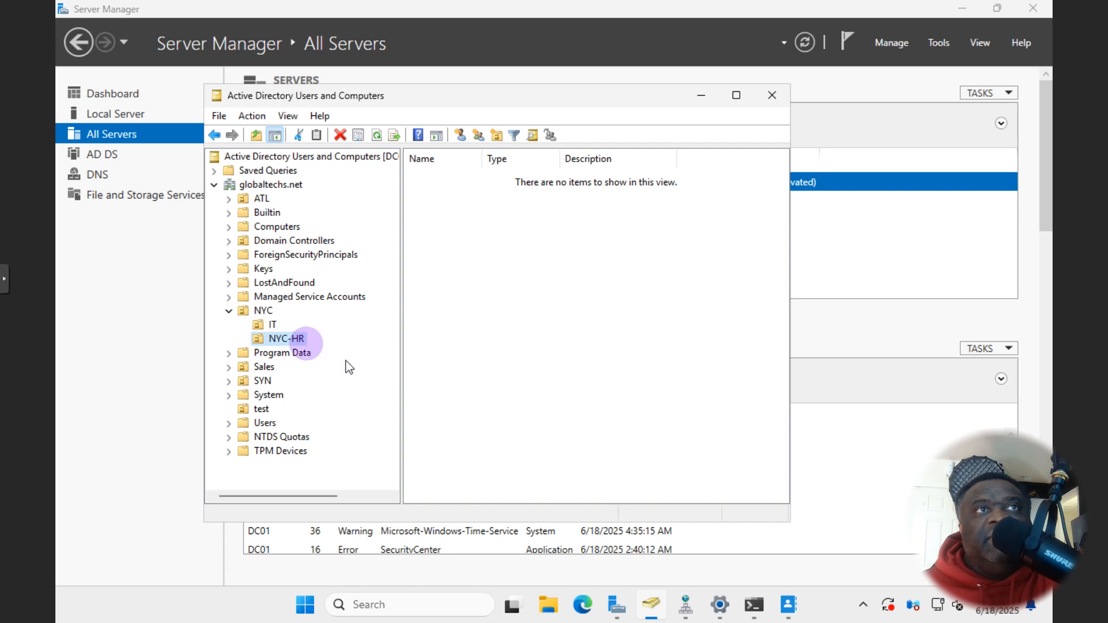
{"action": "left_click", "coordinate": [271, 325]}
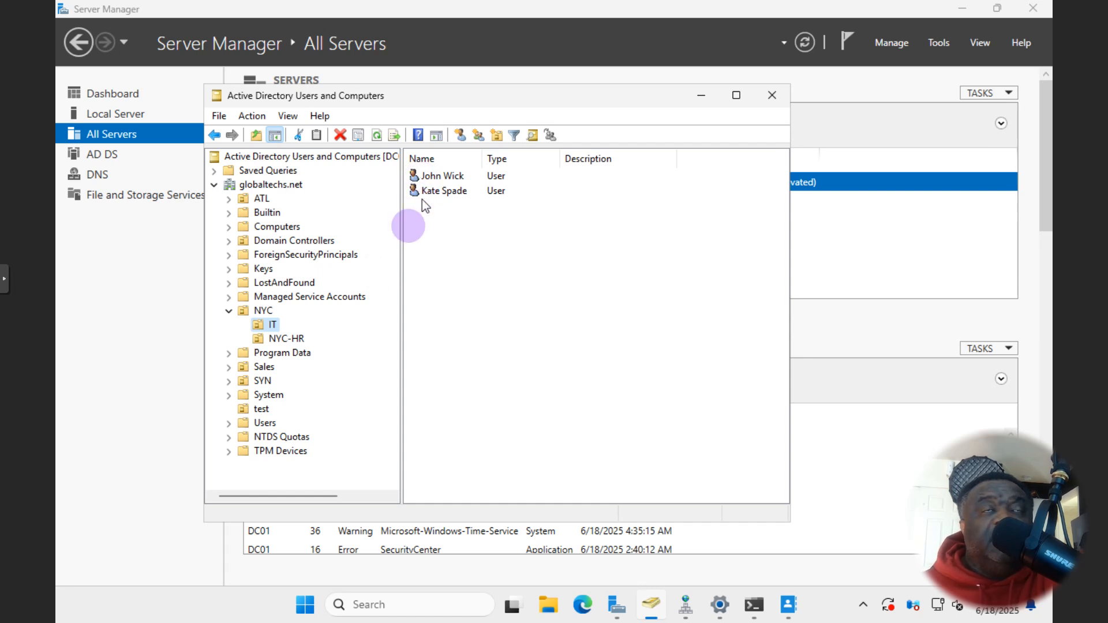
{"action": "left_click", "coordinate": [281, 339]}
- Create a new group named Sales in the NYC-HR unit
{"action": "right_click", "coordinate": [440, 299]}
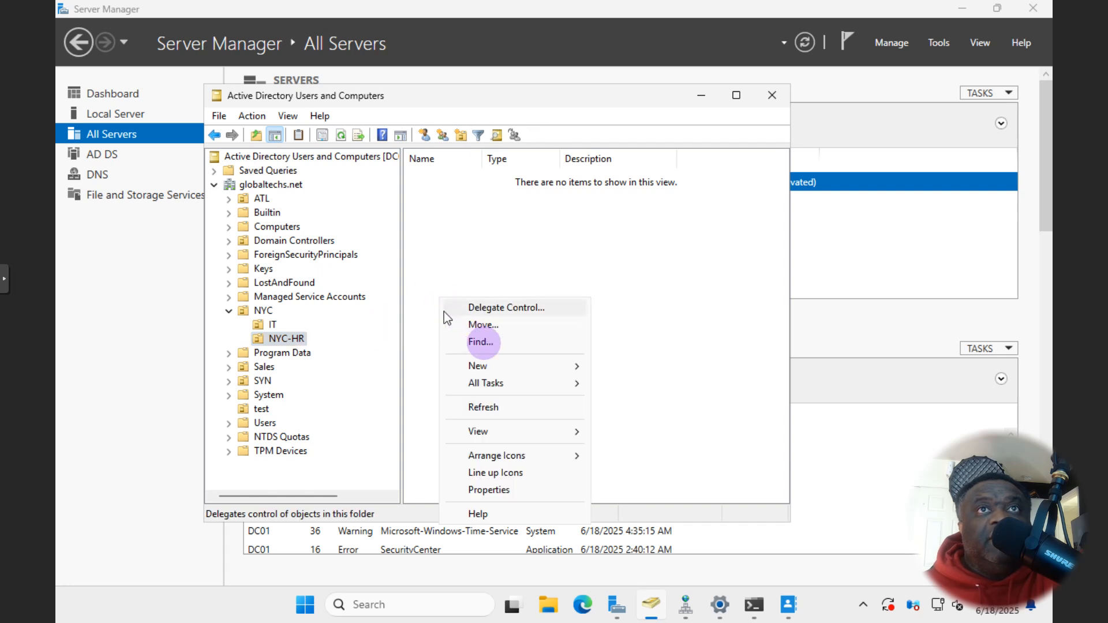
{"action": "mouse_move", "coordinate": [539, 366]}
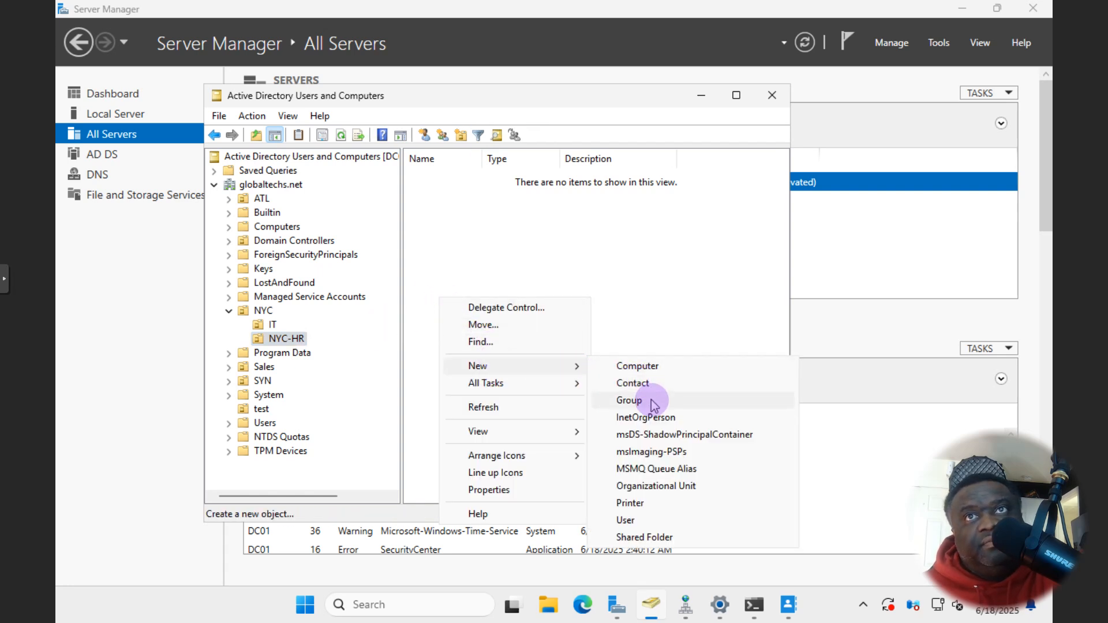
{"action": "left_click", "coordinate": [630, 400]}
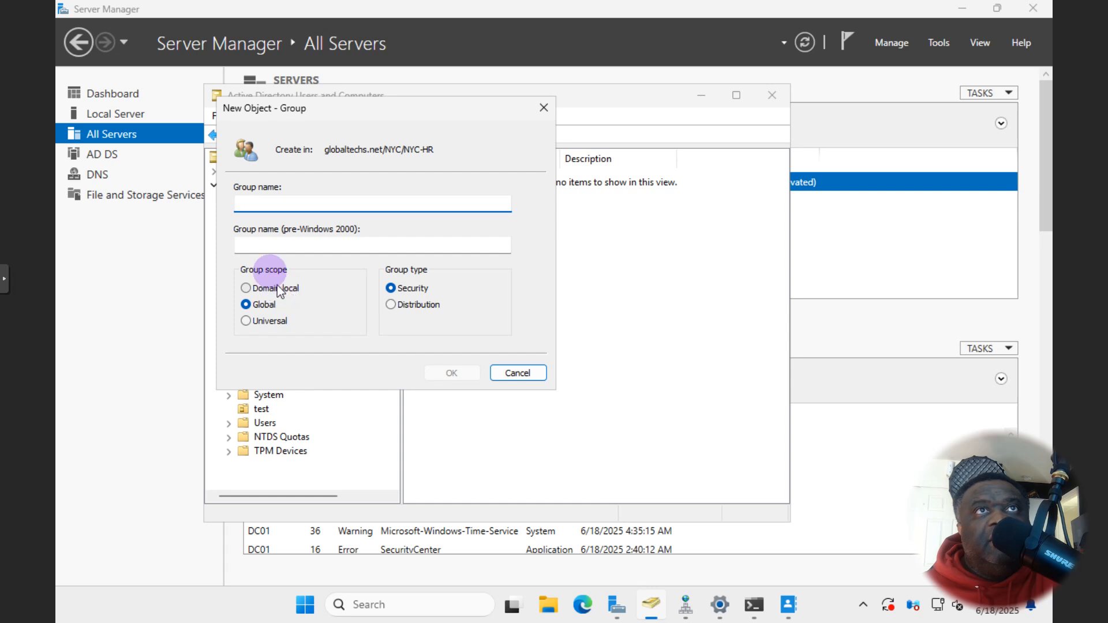
{"action": "left_click", "coordinate": [265, 210]}
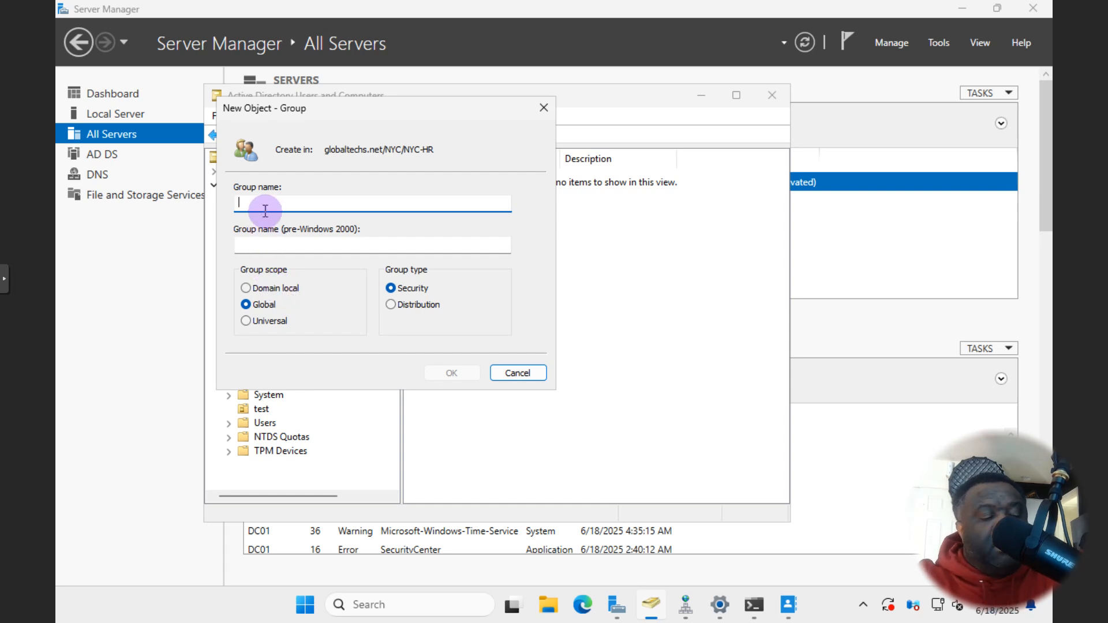
{"action": "type", "text": "Sales"}
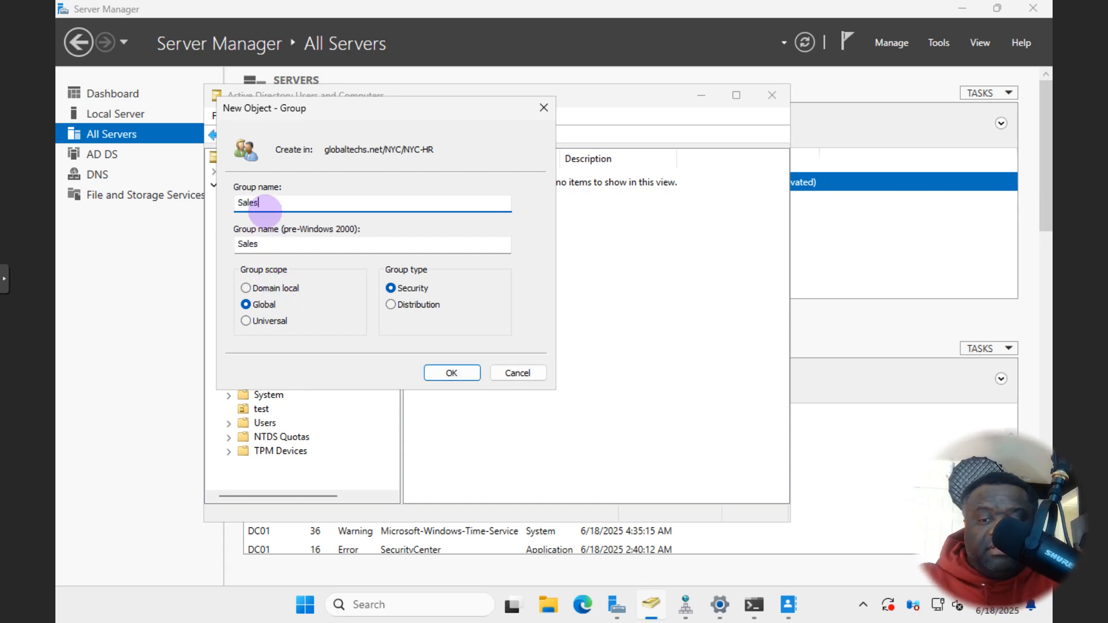
{"action": "key", "text": "Return"}
- Create a second new group named Techs in NYC-HR
{"action": "right_click", "coordinate": [454, 314]}
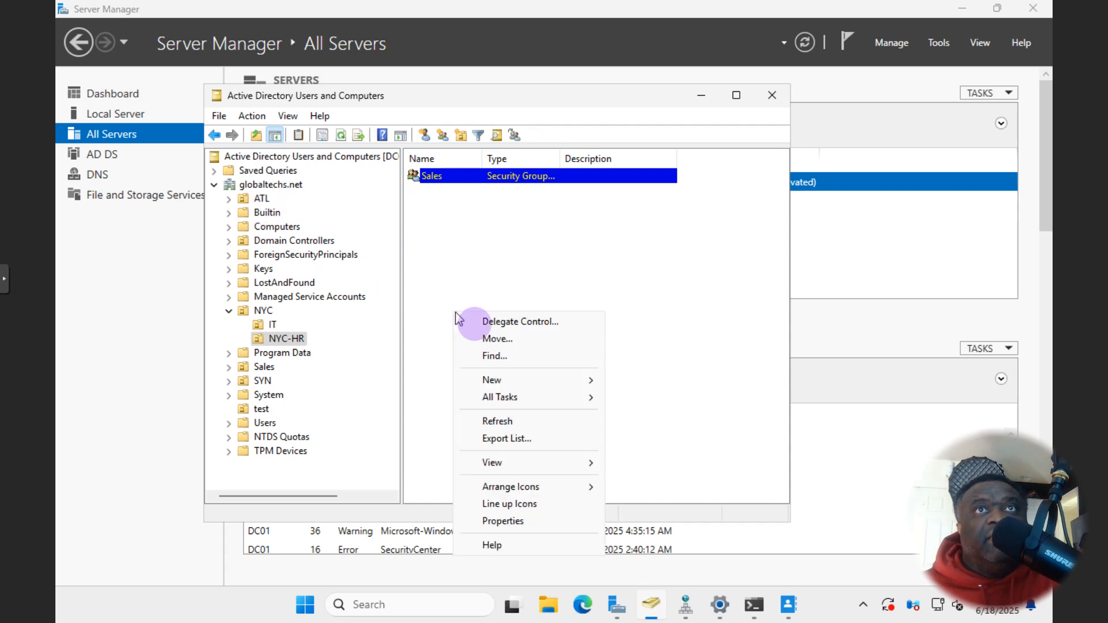
{"action": "mouse_move", "coordinate": [523, 382]}
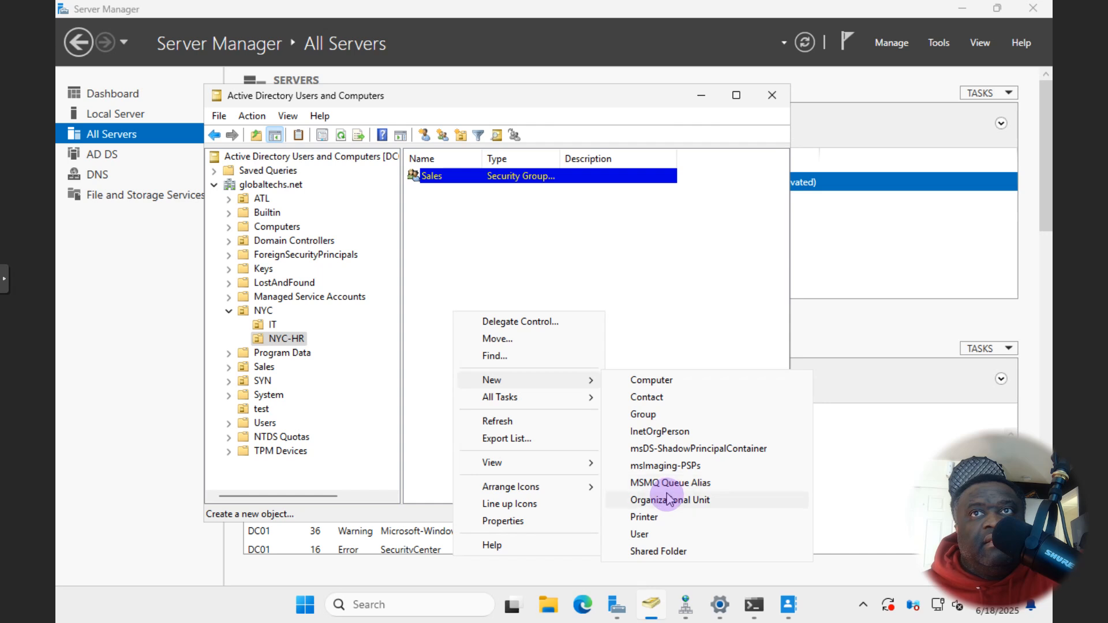
{"action": "left_click", "coordinate": [650, 414]}
{"action": "type", "text": "TE"}
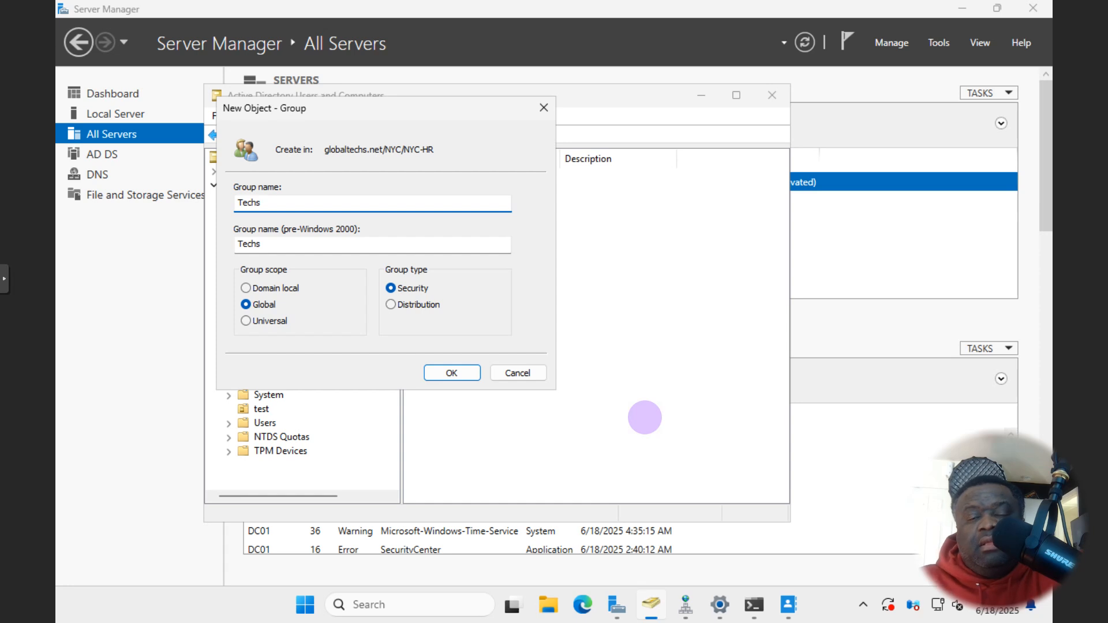
{"action": "key", "text": "Return"}
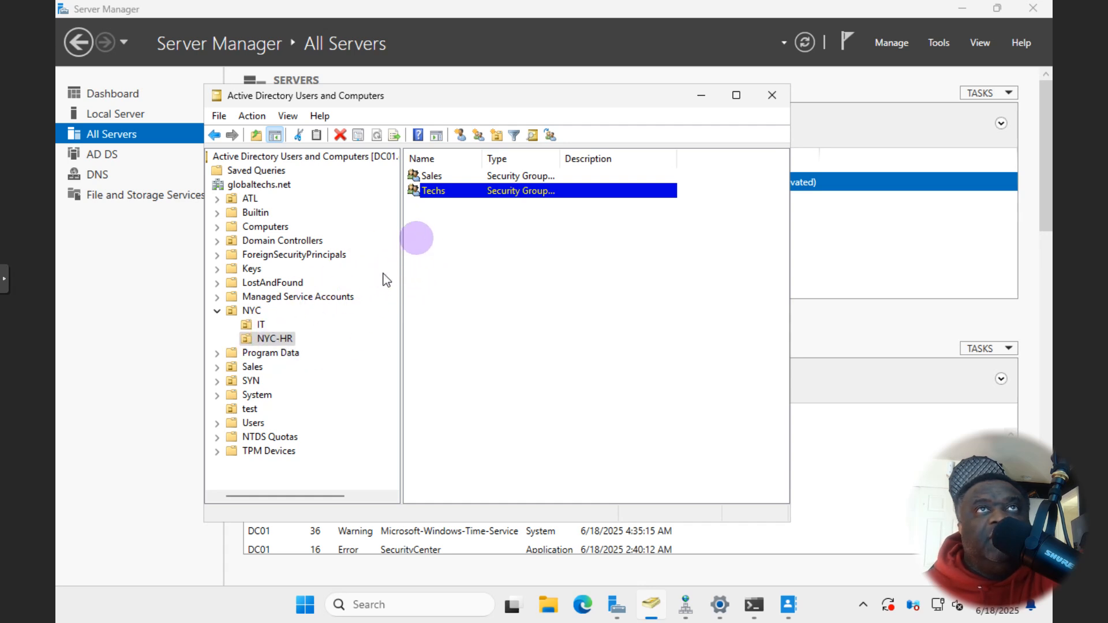
- Open the Techs group's properties on the Members tab
{"action": "left_click", "coordinate": [433, 217]}
{"action": "right_click", "coordinate": [439, 199]}
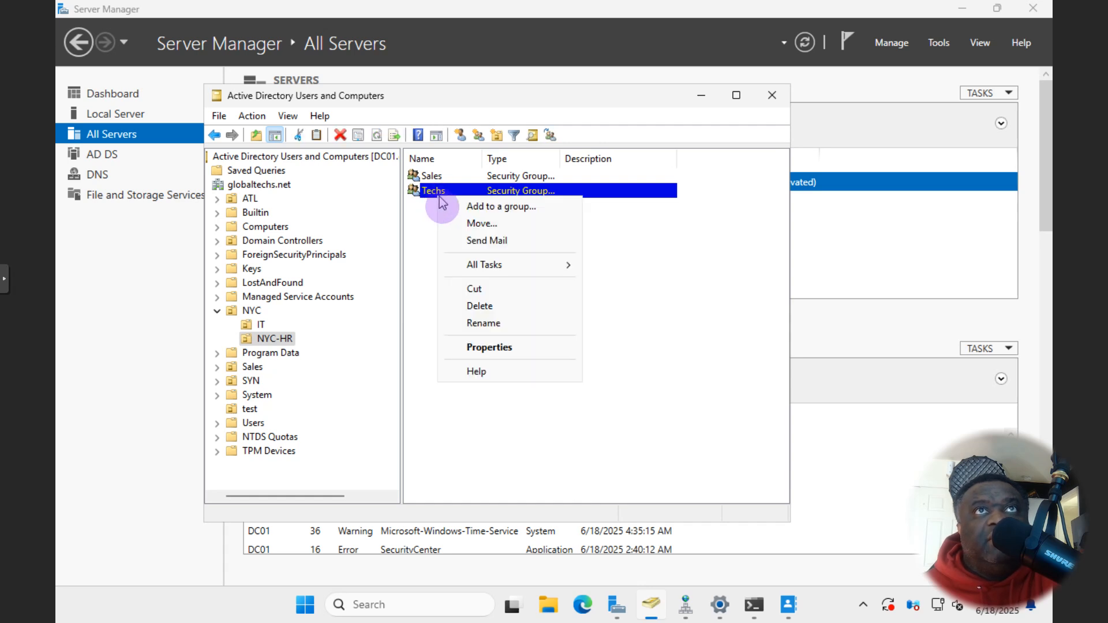
{"action": "left_click", "coordinate": [487, 346]}
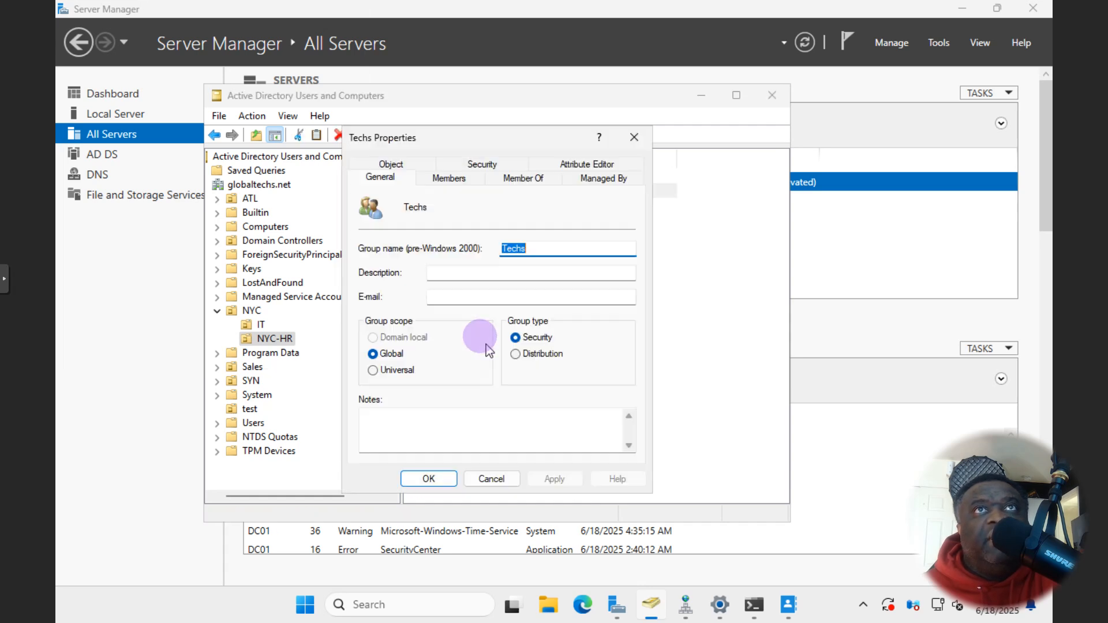
{"action": "left_click", "coordinate": [448, 178]}
- Find John Wick in the domain, add him as a Techs member, then apply and close
{"action": "left_click", "coordinate": [387, 434]}
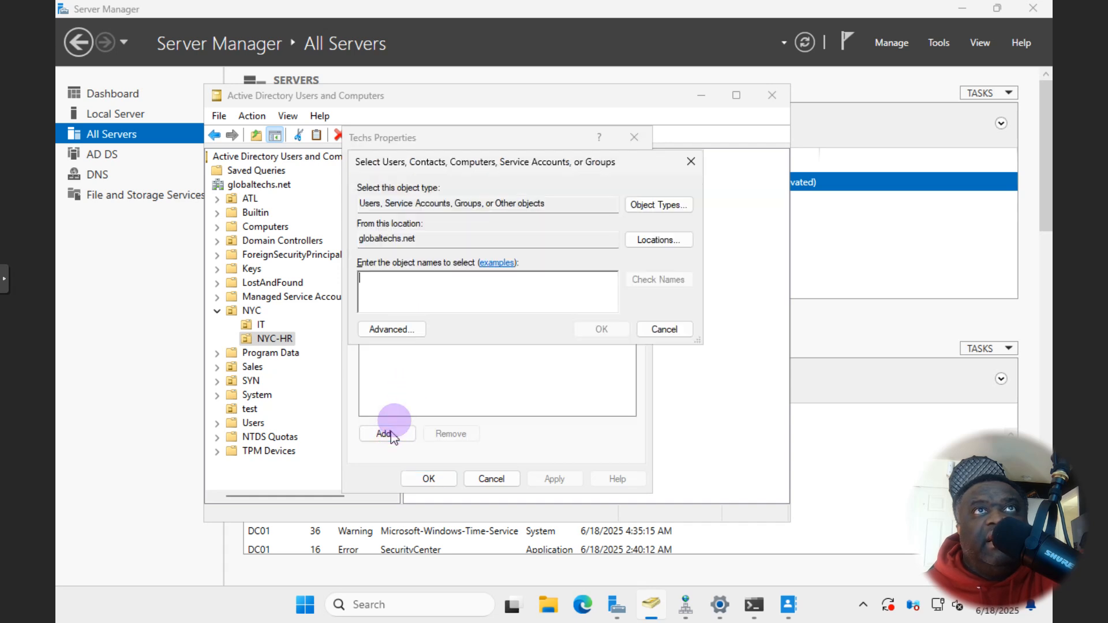
{"action": "left_click", "coordinate": [391, 329]}
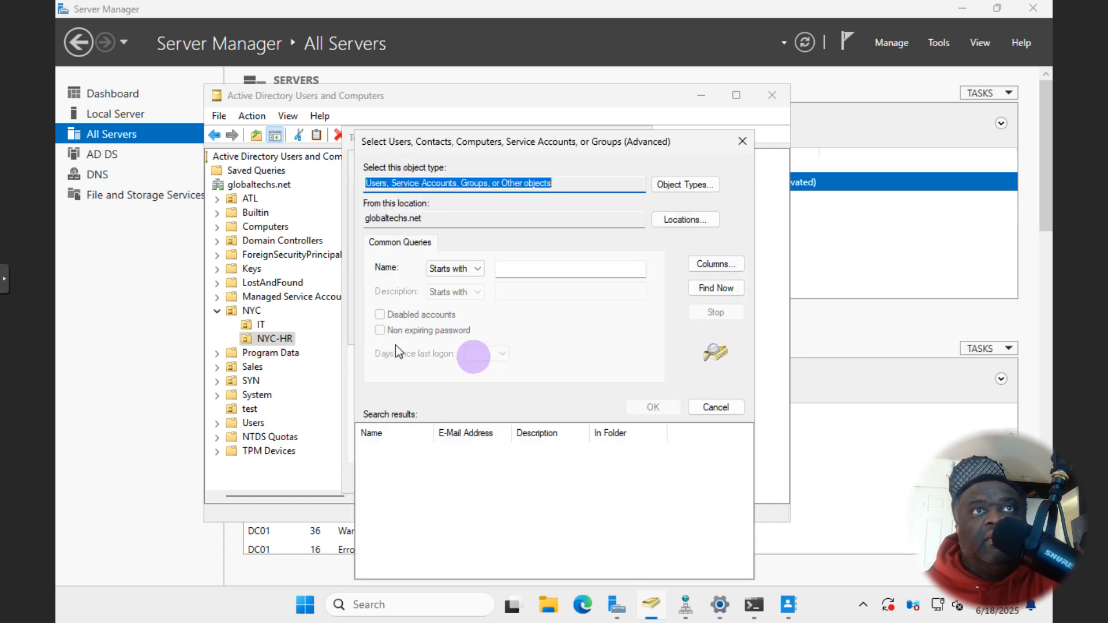
{"action": "left_click", "coordinate": [716, 288]}
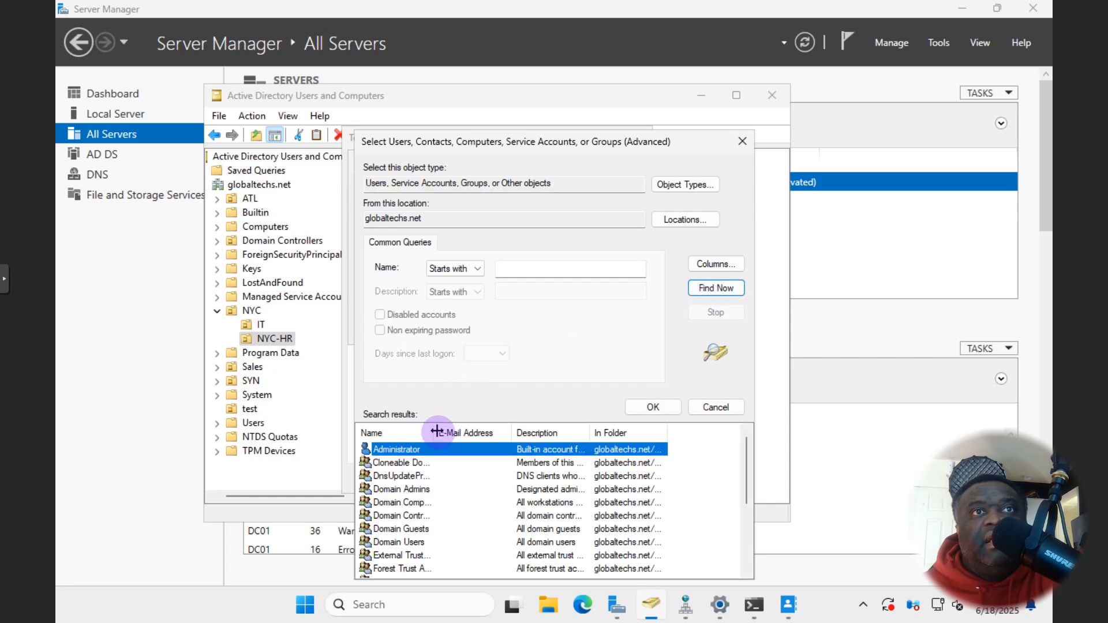
{"action": "scroll", "coordinate": [437, 431], "scroll_direction": "down", "scroll_amount": 1}
{"action": "left_click_drag", "start_coordinate": [437, 431], "coordinate": [502, 430]}
{"action": "scroll", "coordinate": [444, 469], "scroll_direction": "down", "scroll_amount": 2}
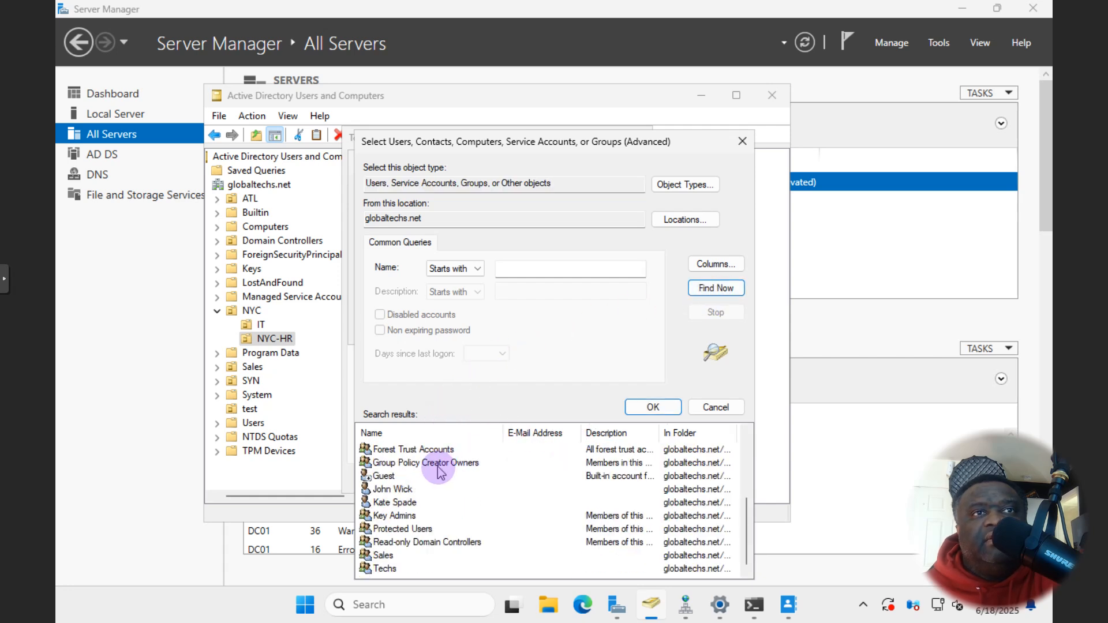
{"action": "scroll", "coordinate": [387, 489], "scroll_direction": "up", "scroll_amount": 1}
{"action": "left_click", "coordinate": [381, 489]}
{"action": "scroll", "coordinate": [386, 517], "scroll_direction": "down", "scroll_amount": 1}
{"action": "double_click", "coordinate": [403, 490]}
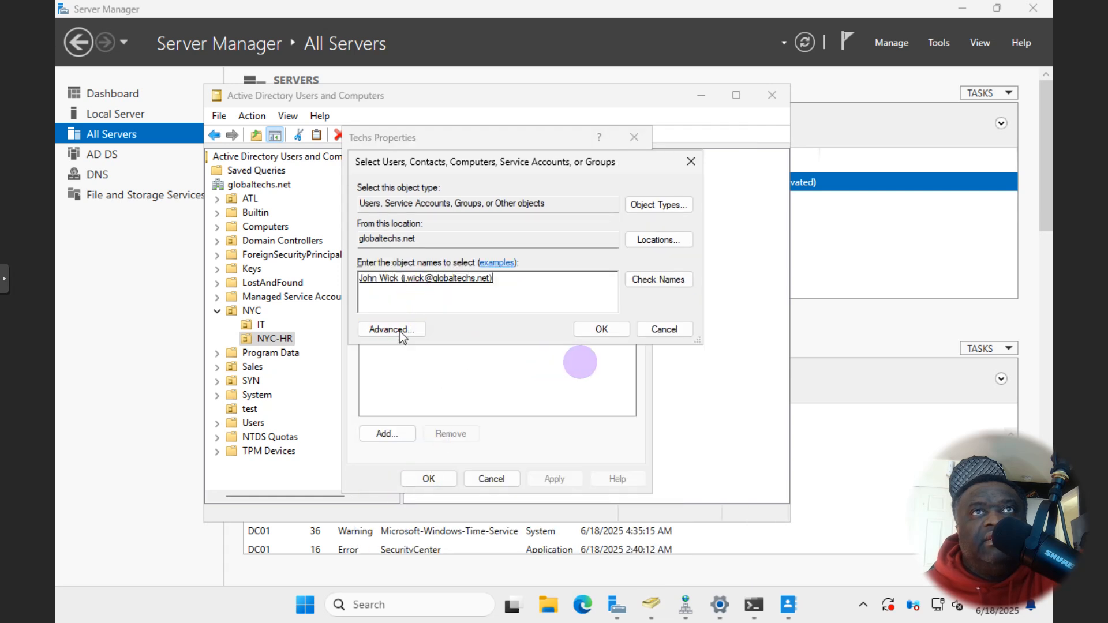
{"action": "left_click", "coordinate": [601, 329]}
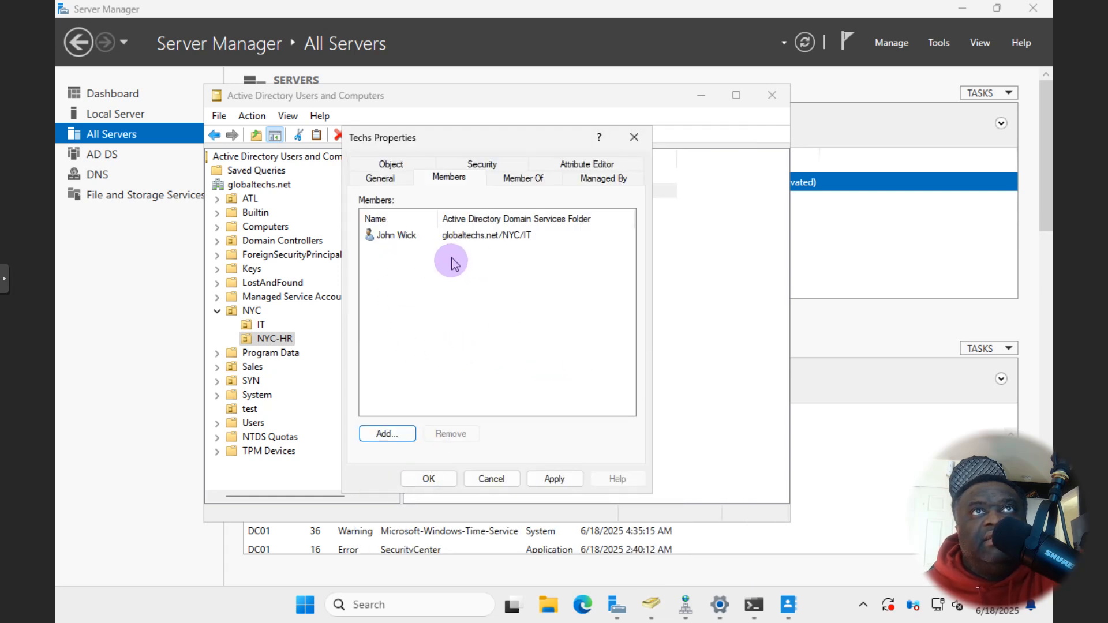
{"action": "left_click", "coordinate": [554, 479]}
{"action": "left_click", "coordinate": [438, 478]}
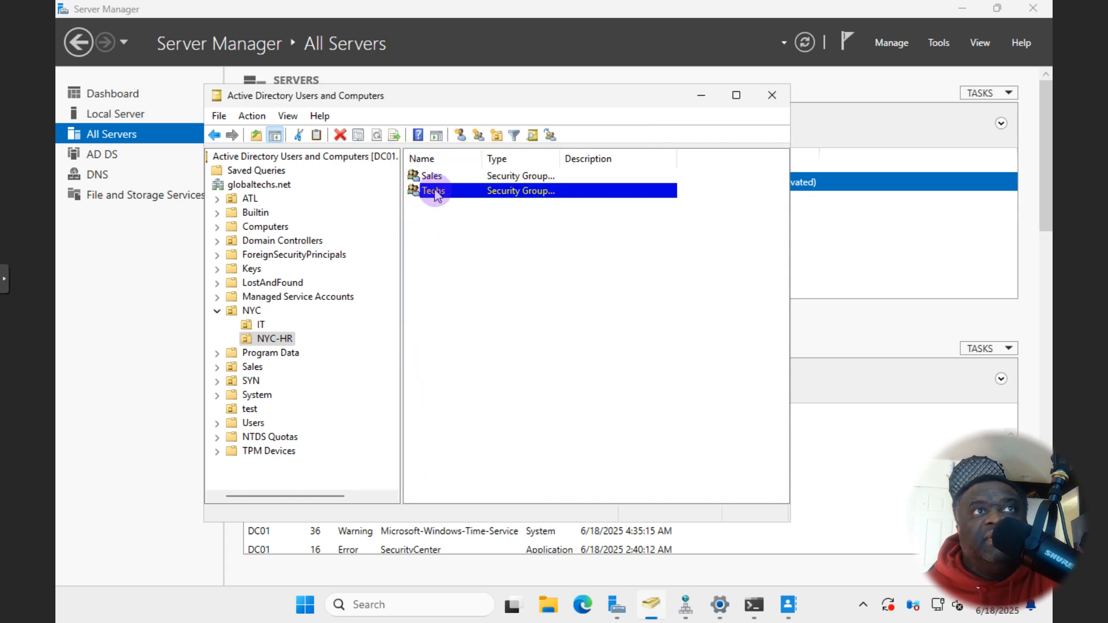
- Open the second IT user's properties on the Member Of tab
{"action": "left_click", "coordinate": [261, 325]}
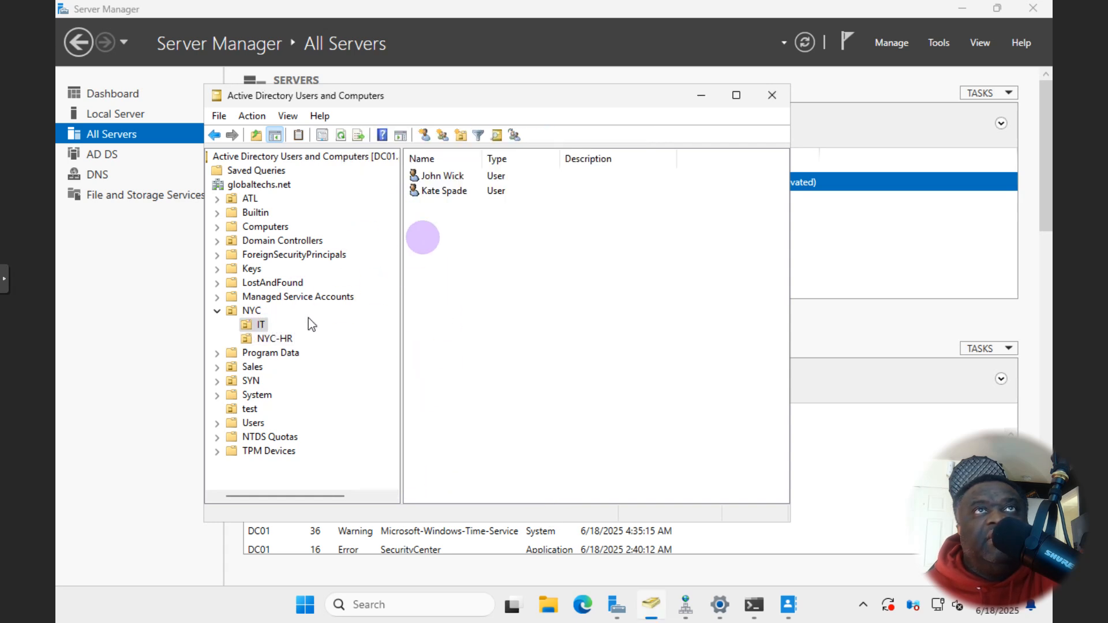
{"action": "left_click", "coordinate": [437, 194]}
{"action": "right_click", "coordinate": [435, 193]}
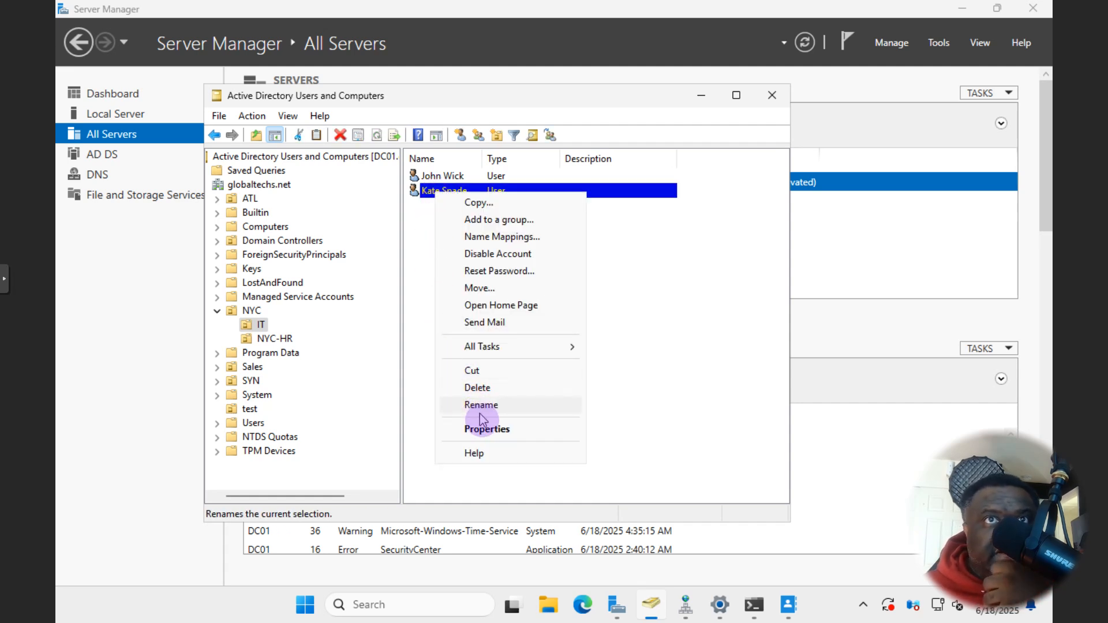
{"action": "left_click", "coordinate": [486, 430]}
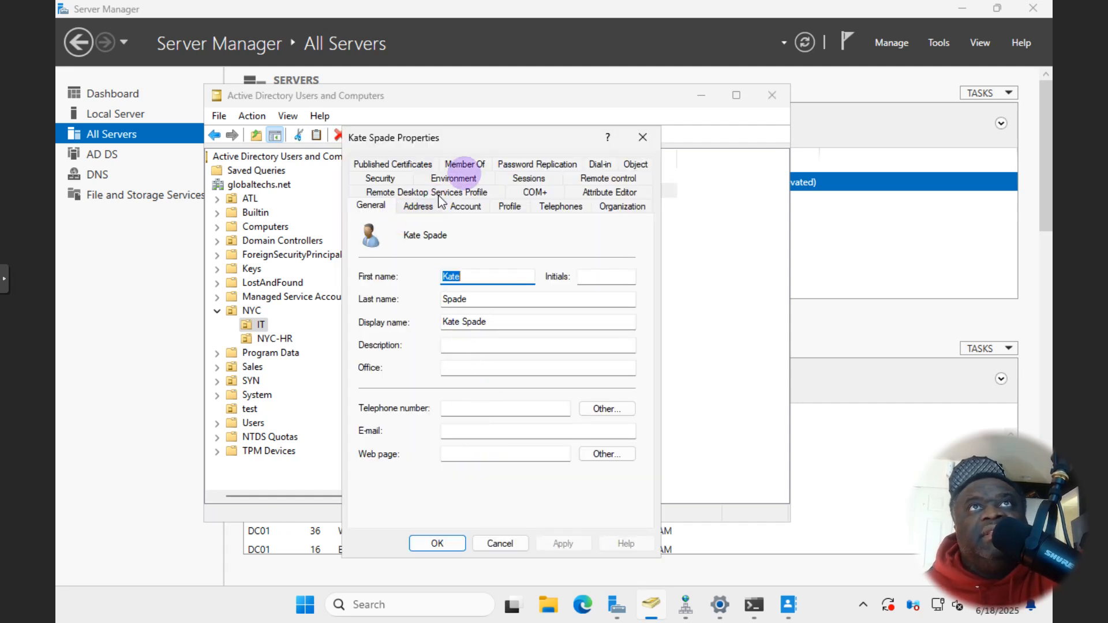
{"action": "left_click", "coordinate": [464, 164]}
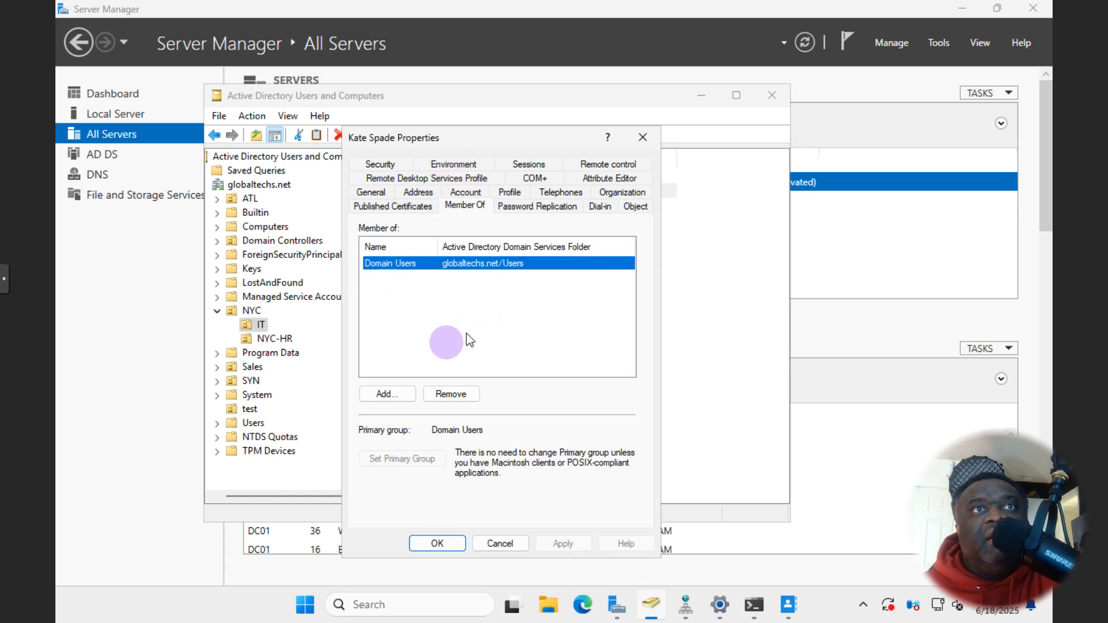
- Search the domain groups, add the user to Sales, and apply the change
{"action": "left_click", "coordinate": [387, 394]}
{"action": "left_click", "coordinate": [414, 327]}
{"action": "left_click", "coordinate": [715, 288]}
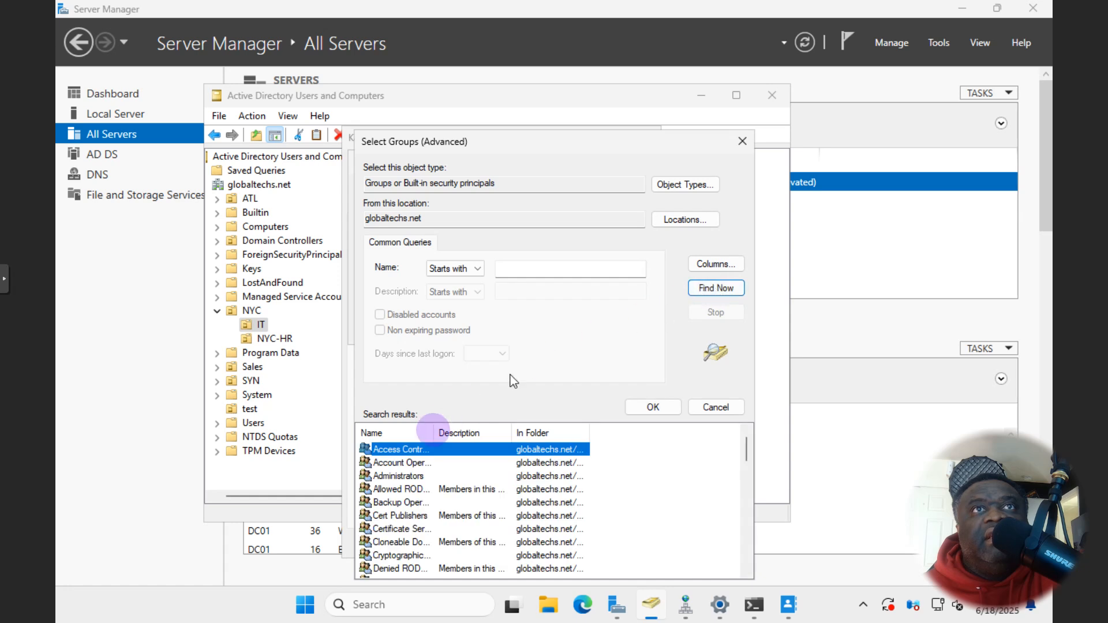
{"action": "double_click", "coordinate": [433, 433]}
{"action": "scroll", "coordinate": [463, 456], "scroll_direction": "down", "scroll_amount": 7}
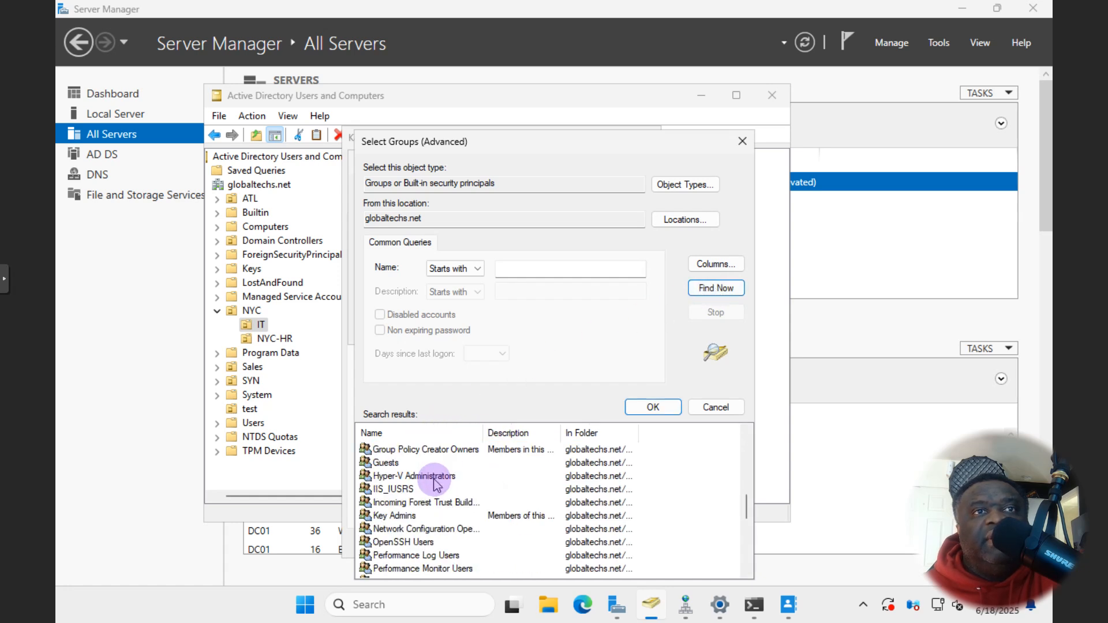
{"action": "scroll", "coordinate": [433, 484], "scroll_direction": "down", "scroll_amount": 5}
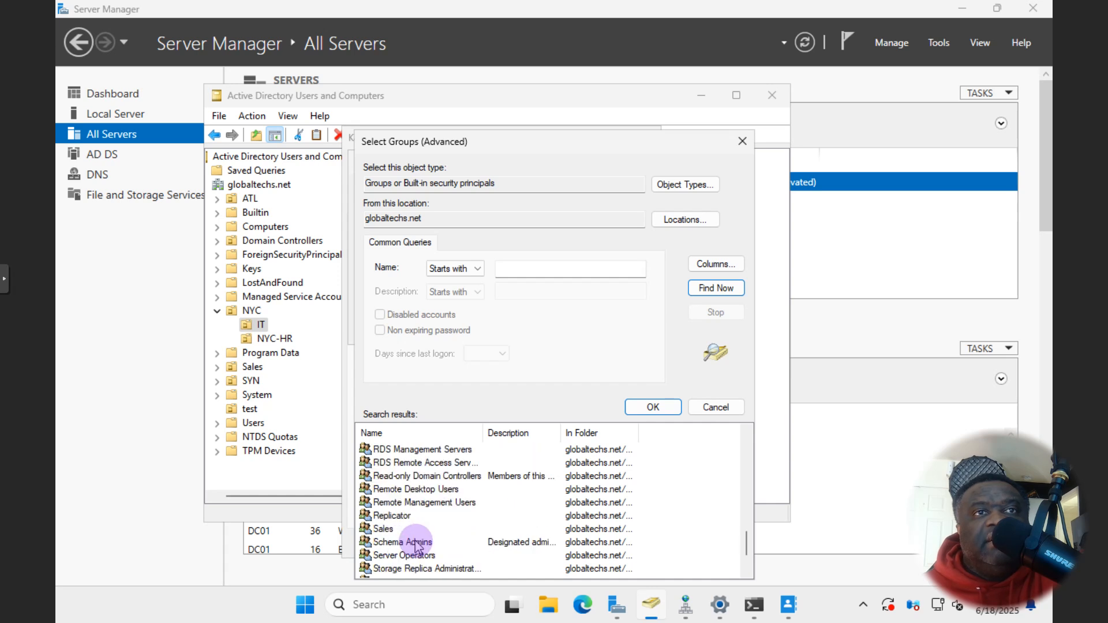
{"action": "scroll", "coordinate": [415, 537], "scroll_direction": "up", "scroll_amount": 1}
{"action": "left_click", "coordinate": [398, 529]}
{"action": "left_click", "coordinate": [395, 570]}
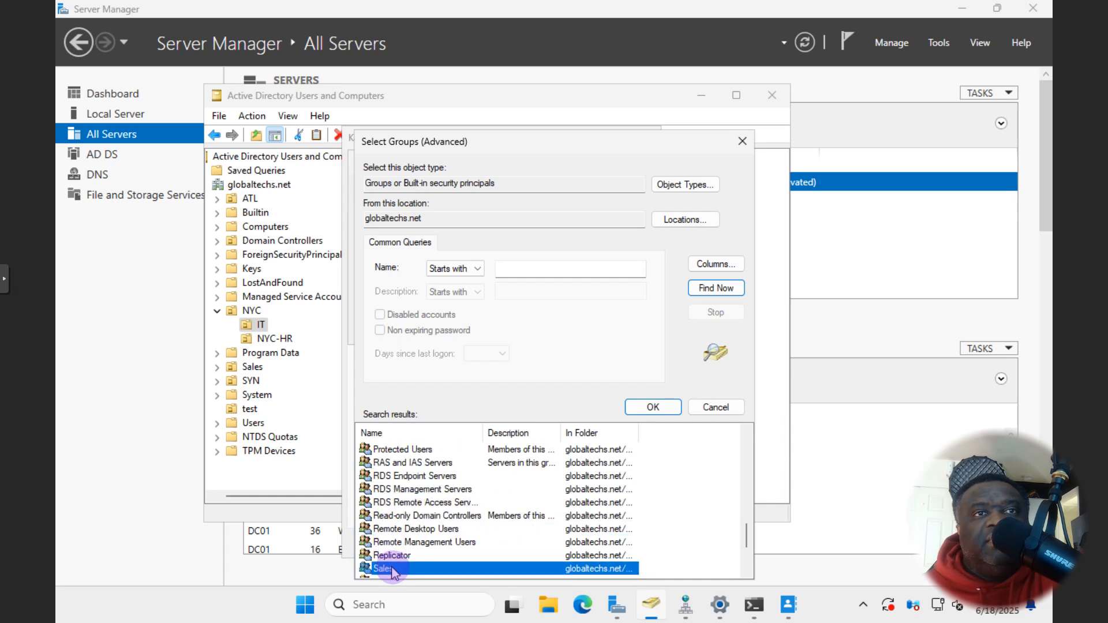
{"action": "double_click", "coordinate": [394, 570]}
{"action": "left_click", "coordinate": [595, 327]}
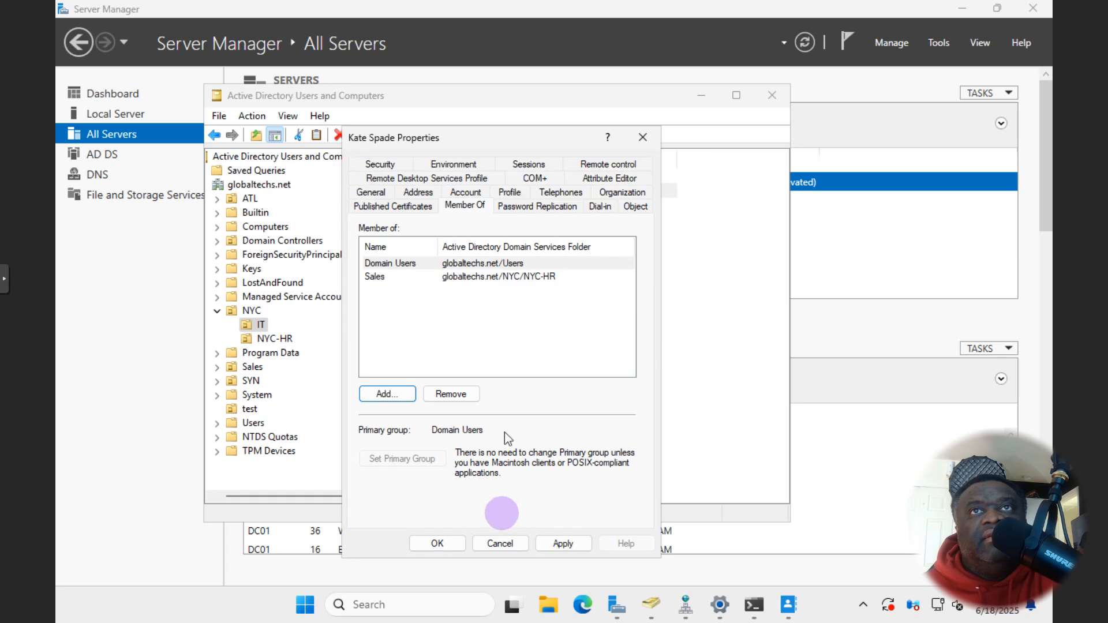
{"action": "left_click", "coordinate": [563, 543]}
- Close the user's properties with OK and scroll the console tree back to the left
{"action": "left_click", "coordinate": [437, 544]}
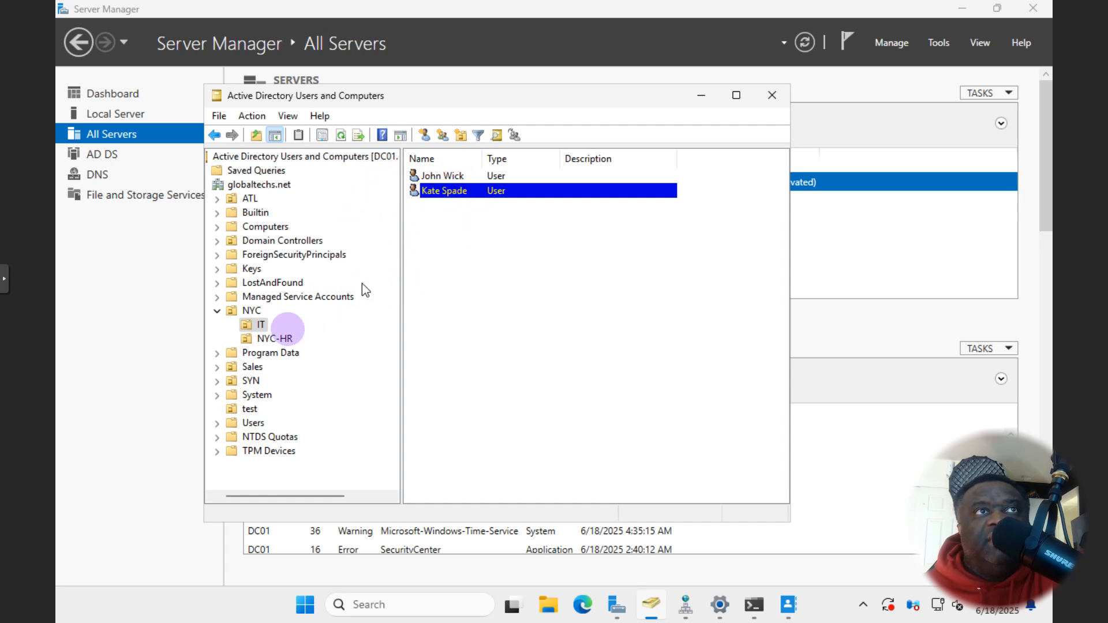
{"action": "scroll", "coordinate": [272, 354], "scroll_direction": "right", "scroll_amount": 1}
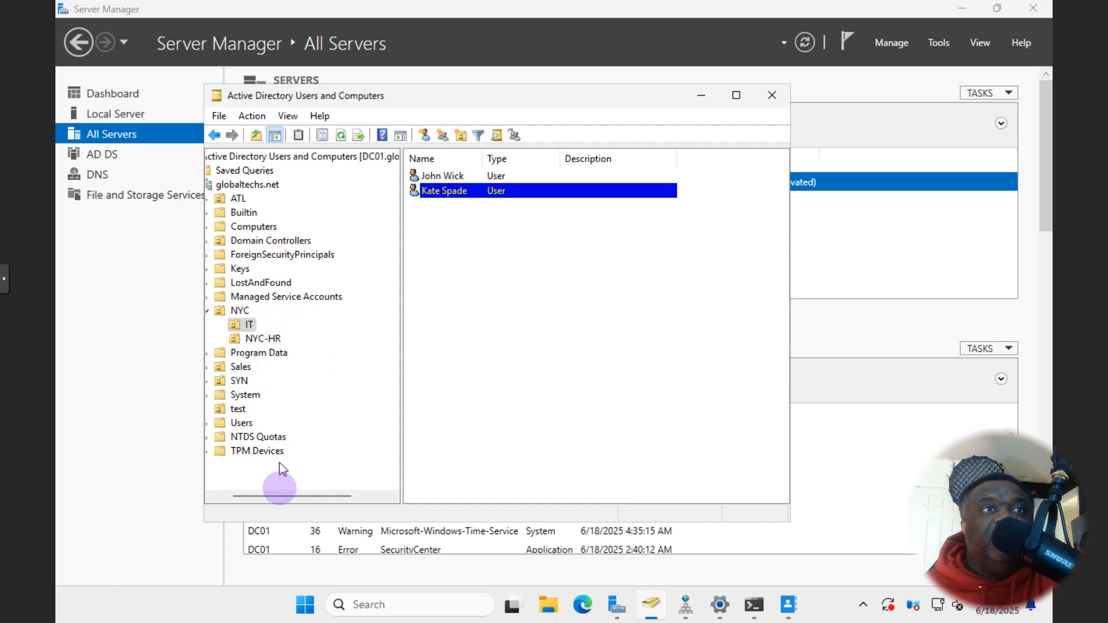
{"action": "left_click_drag", "start_coordinate": [272, 498], "coordinate": [247, 498]}
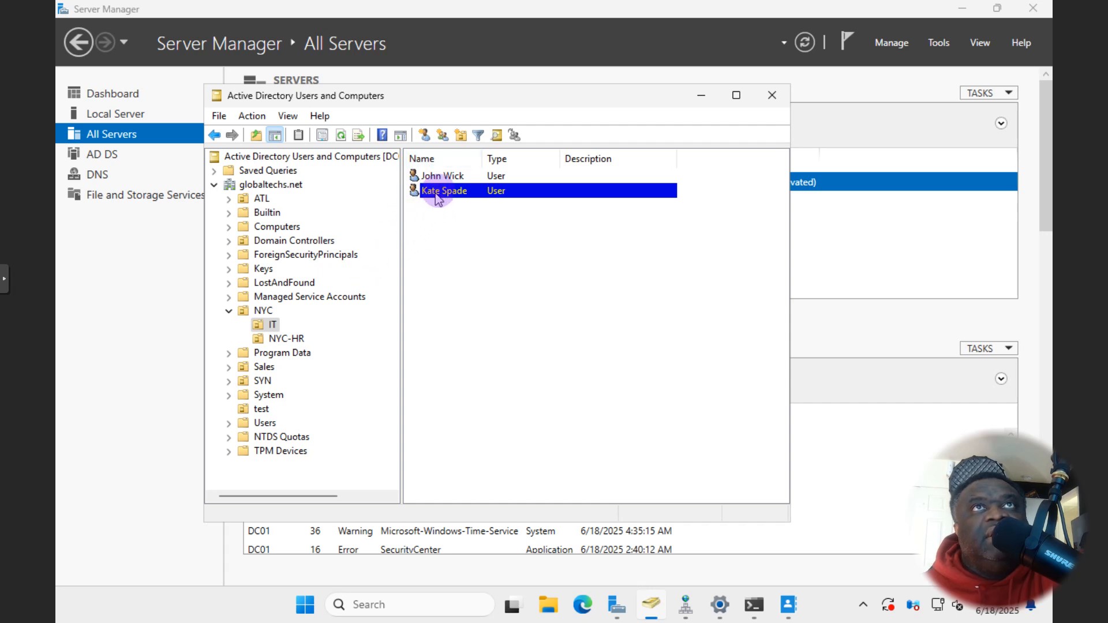
- Reopen the second IT user's properties and go to the Account tab
{"action": "right_click", "coordinate": [456, 192]}
{"action": "left_click", "coordinate": [479, 423]}
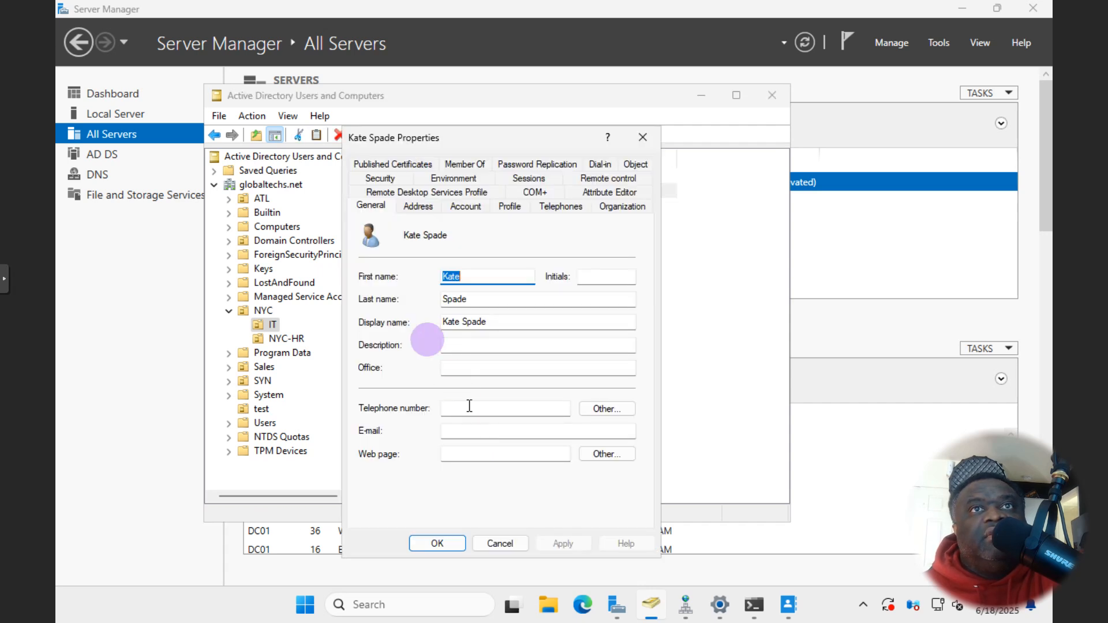
{"action": "left_click", "coordinate": [418, 208]}
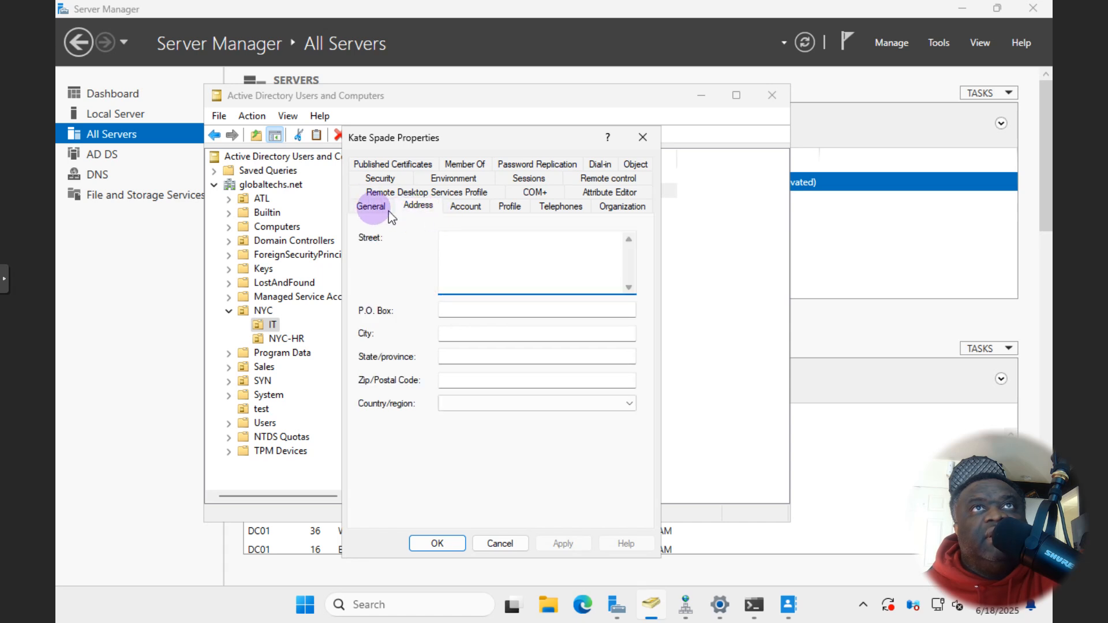
{"action": "left_click", "coordinate": [371, 206]}
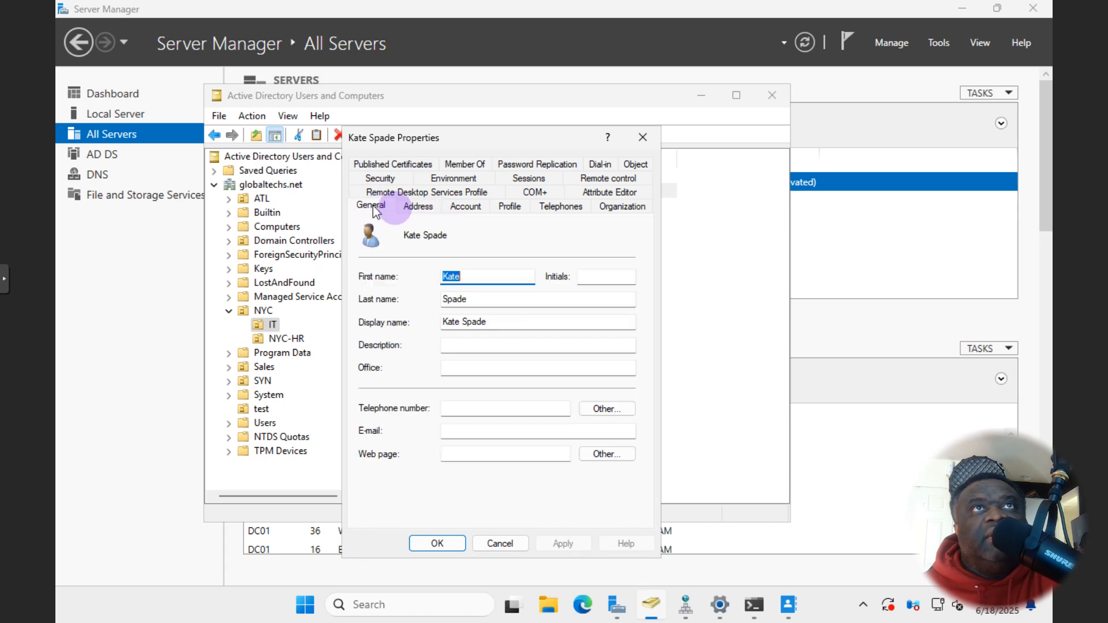
{"action": "left_click", "coordinate": [456, 209]}
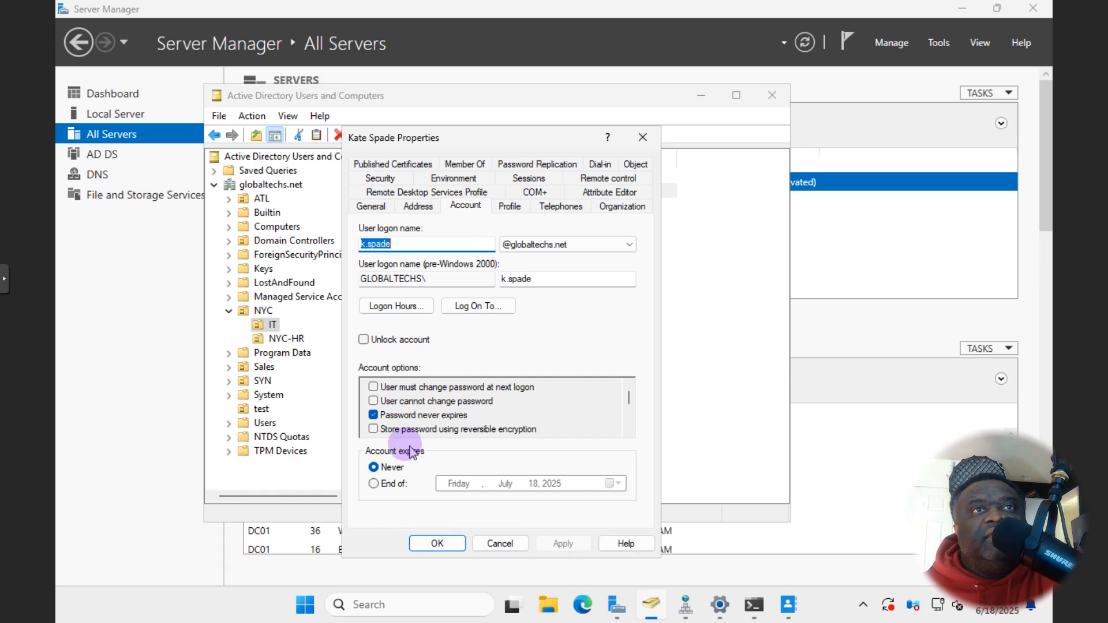
{"action": "mouse_move", "coordinate": [629, 400]}
{"action": "left_mouse_down"}
{"action": "mouse_move", "coordinate": [631, 425]}
{"action": "mouse_move", "coordinate": [631, 396]}
{"action": "mouse_move", "coordinate": [618, 387]}
{"action": "left_mouse_up"}
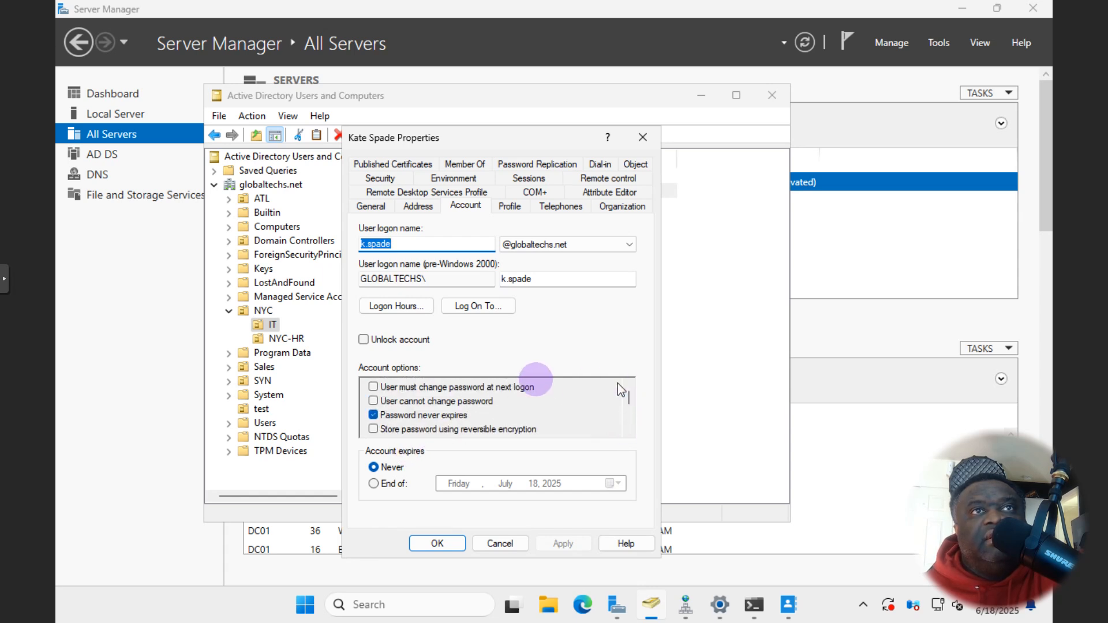
{"action": "left_click", "coordinate": [363, 341]}
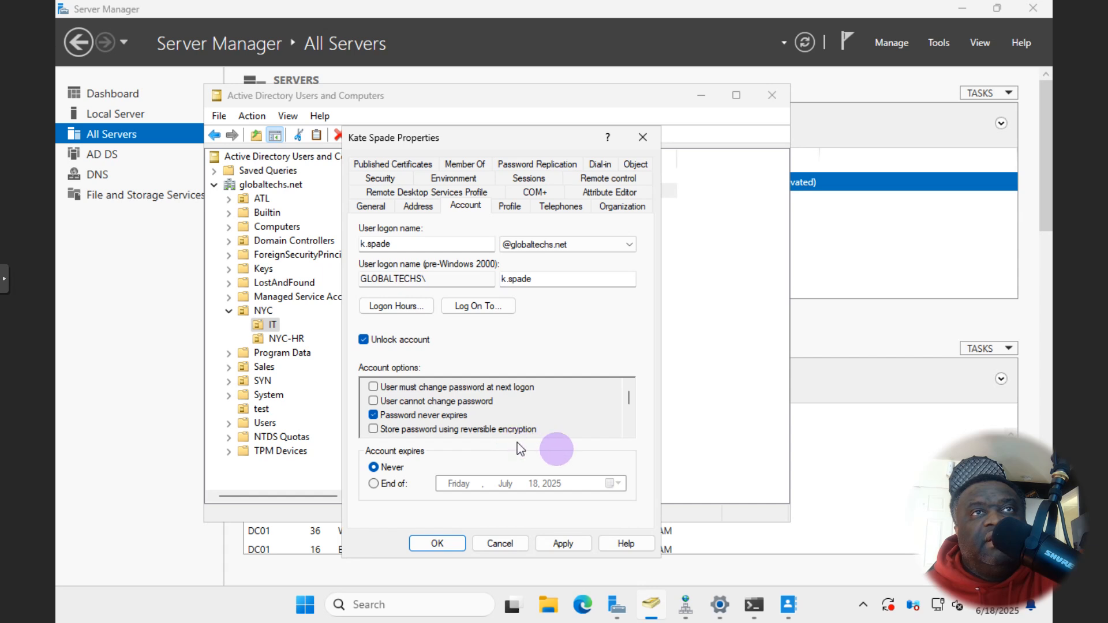
{"action": "left_click_drag", "start_coordinate": [629, 407], "coordinate": [633, 421]}
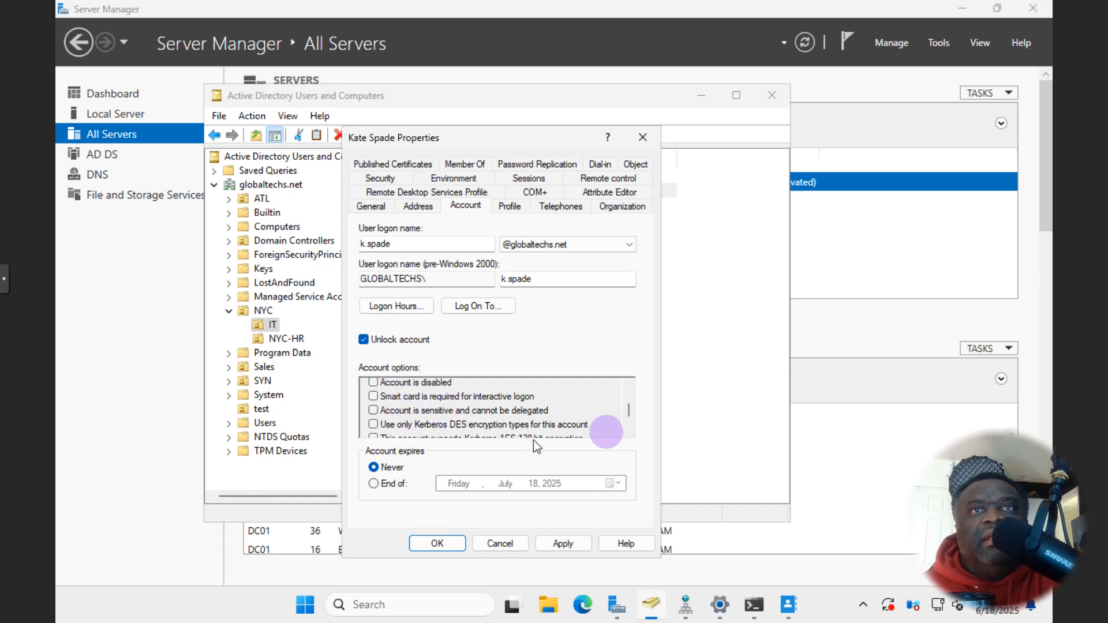
{"action": "left_click_drag", "start_coordinate": [633, 415], "coordinate": [635, 431]}
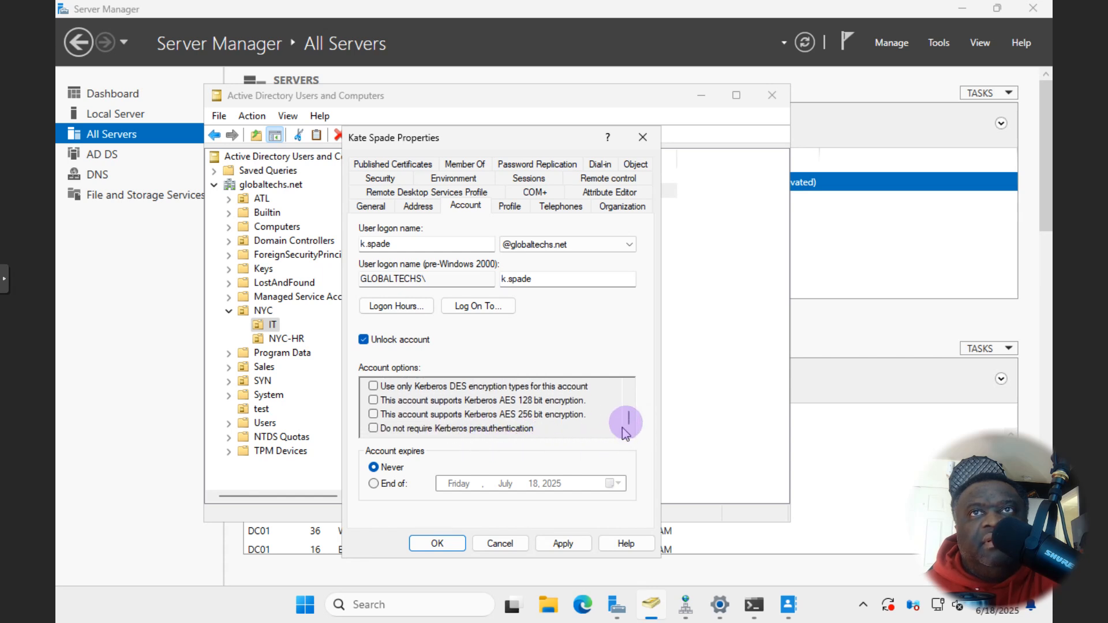
{"action": "left_click_drag", "start_coordinate": [631, 418], "coordinate": [631, 398]}
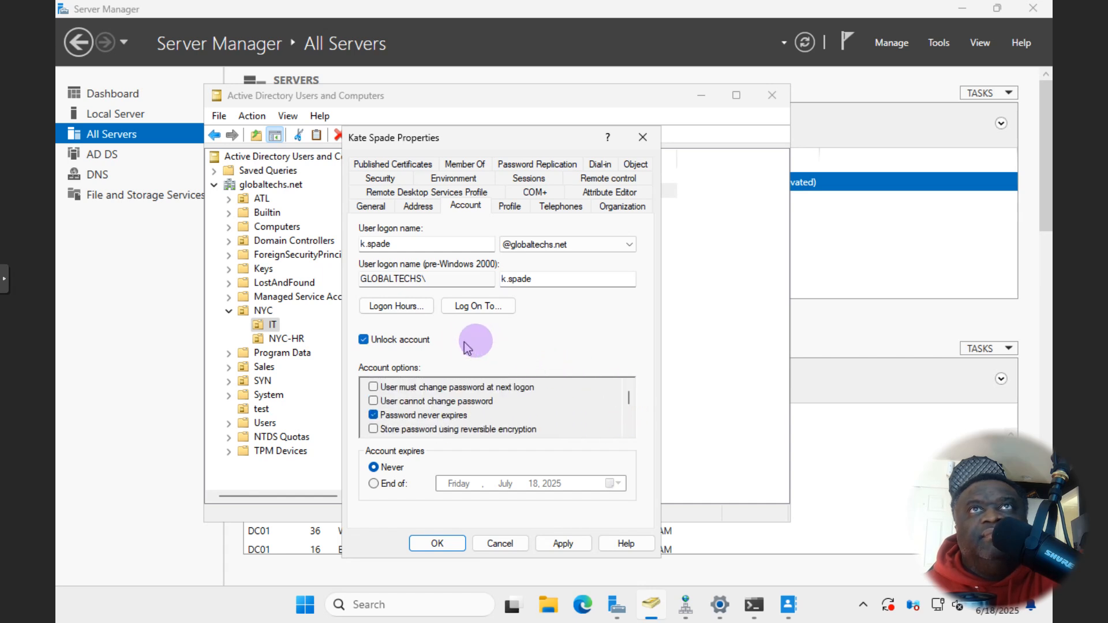
{"action": "left_click", "coordinate": [630, 245]}
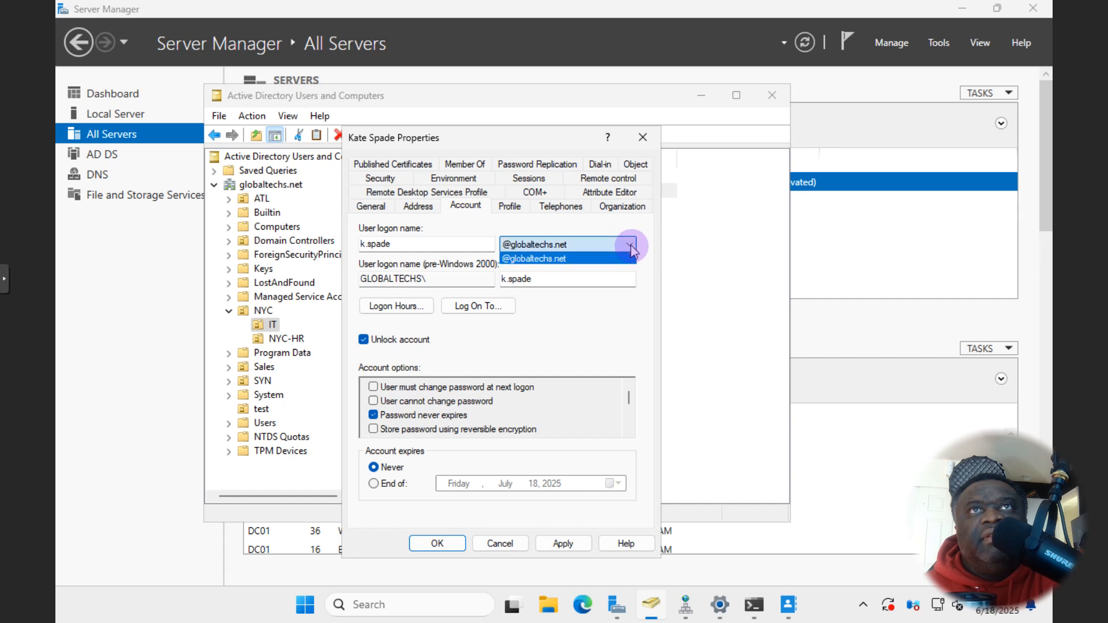
{"action": "left_click", "coordinate": [555, 279]}
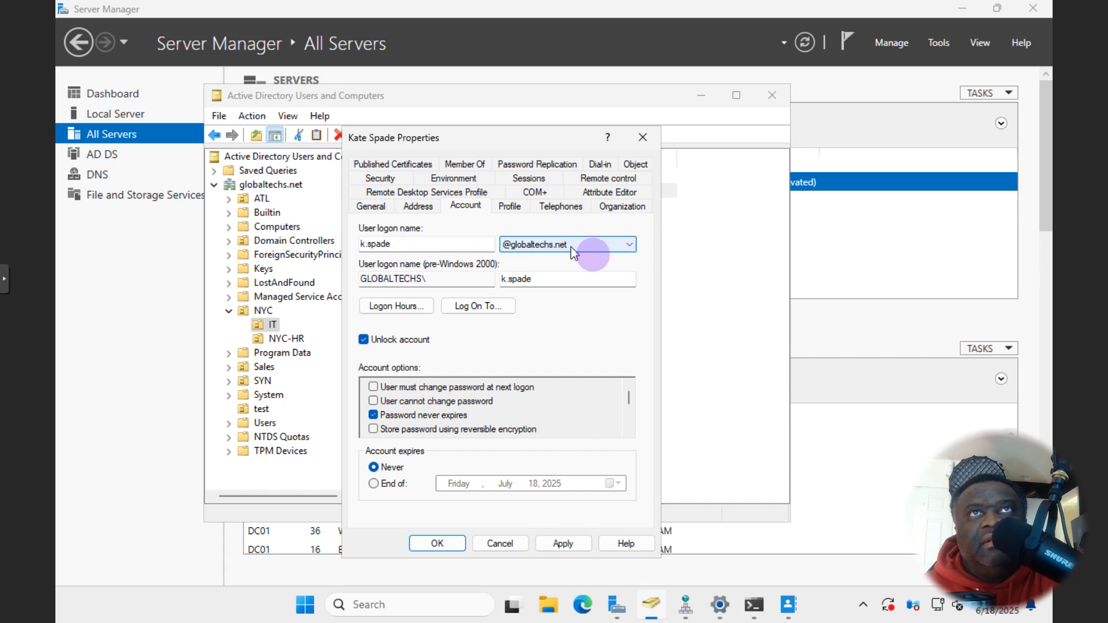
{"action": "left_click", "coordinate": [631, 246]}
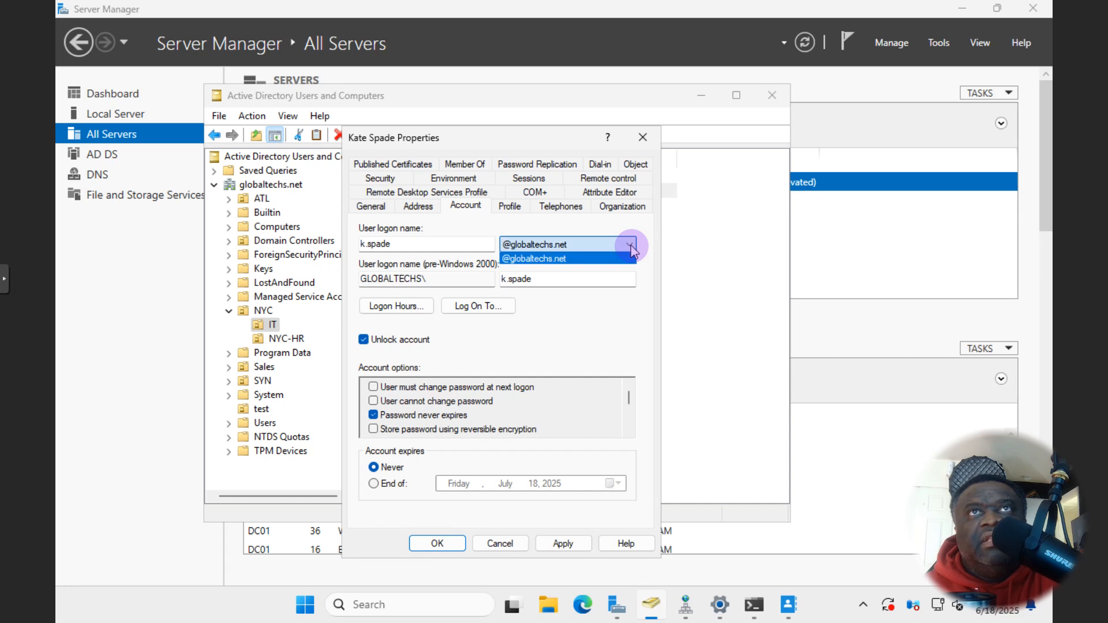
{"action": "left_click", "coordinate": [631, 247]}
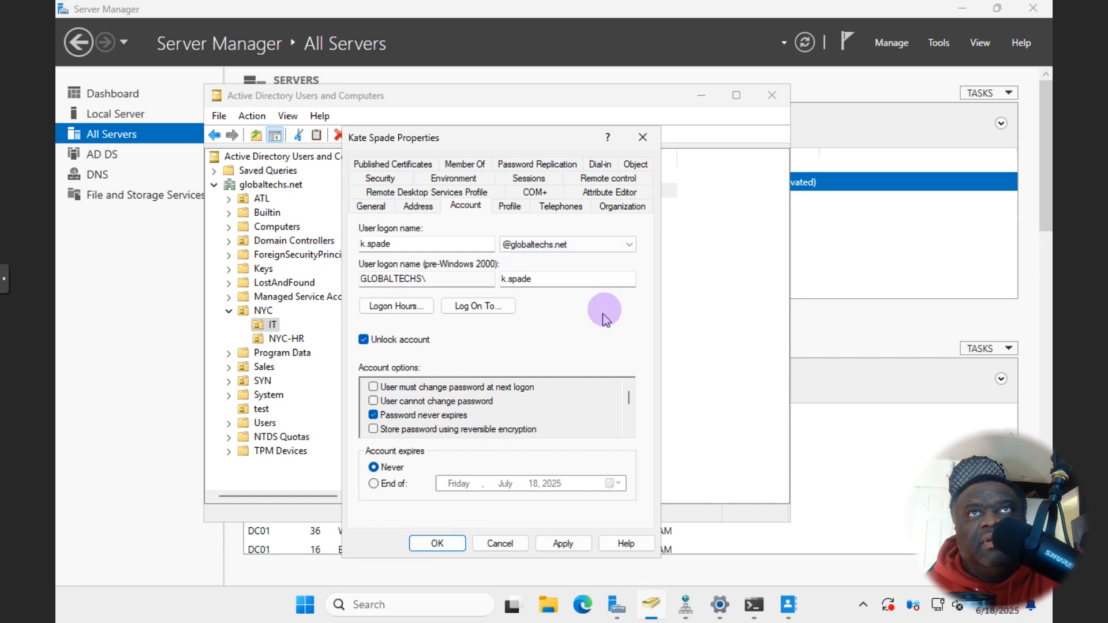
{"action": "left_click", "coordinate": [509, 206]}
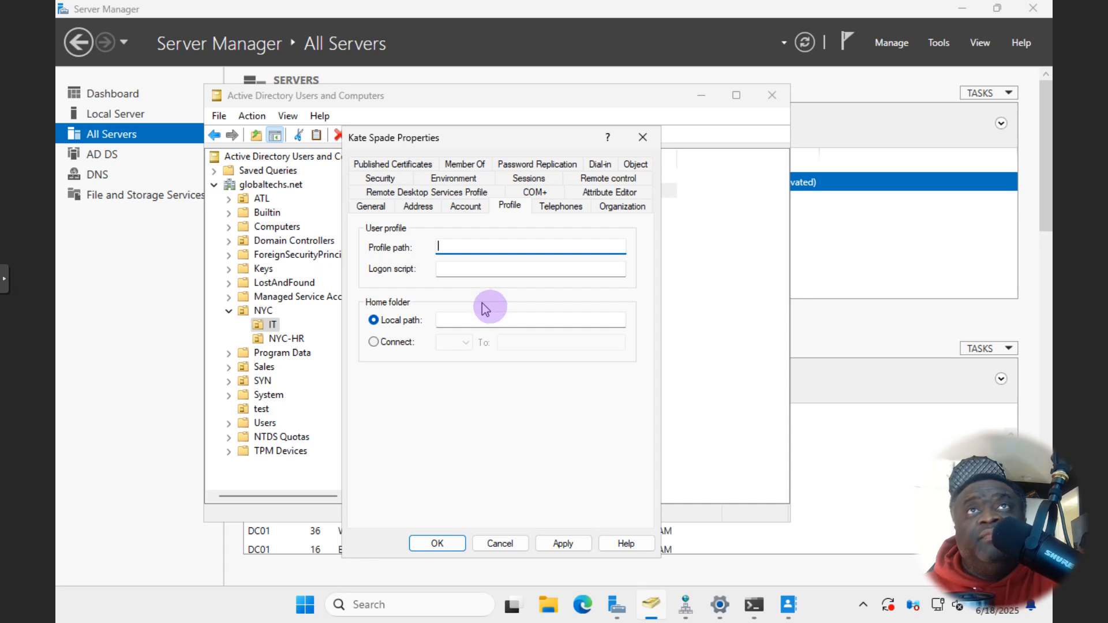
- Review Kate Spade's Telephones, Organization, General, Address, Account and Profile tabs
{"action": "left_click", "coordinate": [556, 209]}
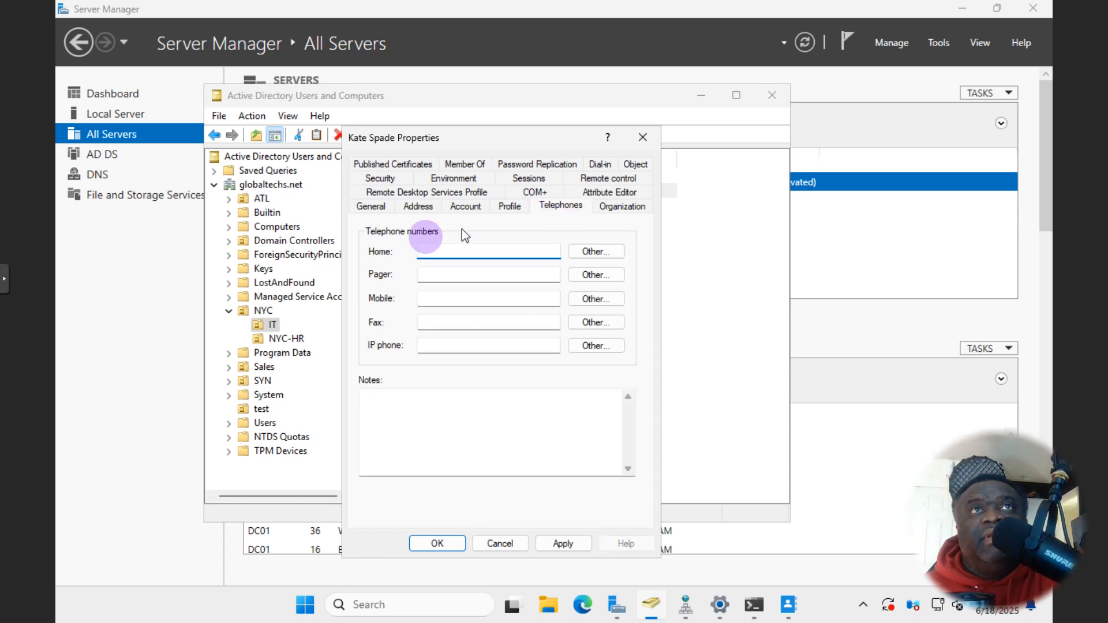
{"action": "left_click", "coordinate": [618, 208]}
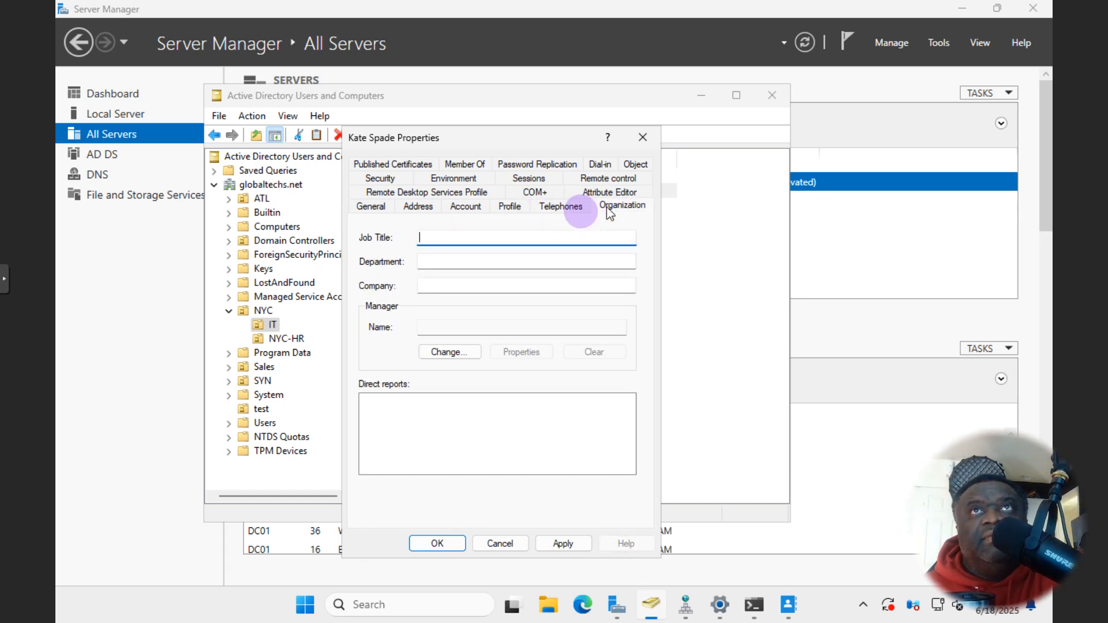
{"action": "left_click", "coordinate": [376, 208]}
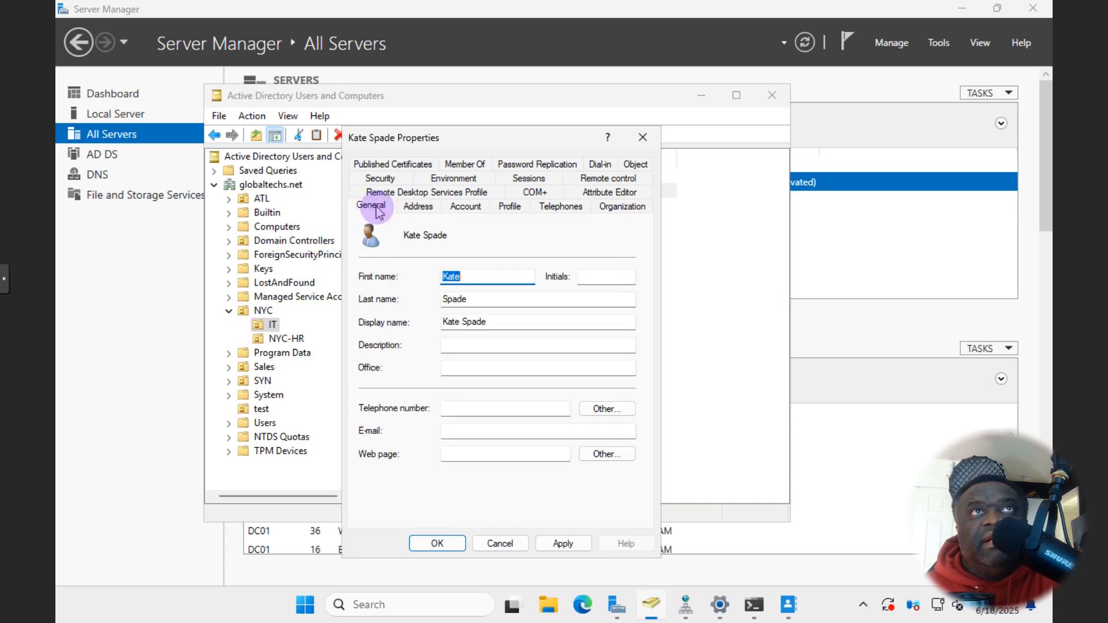
{"action": "left_click", "coordinate": [418, 209]}
{"action": "left_click", "coordinate": [472, 209]}
{"action": "left_click", "coordinate": [511, 209]}
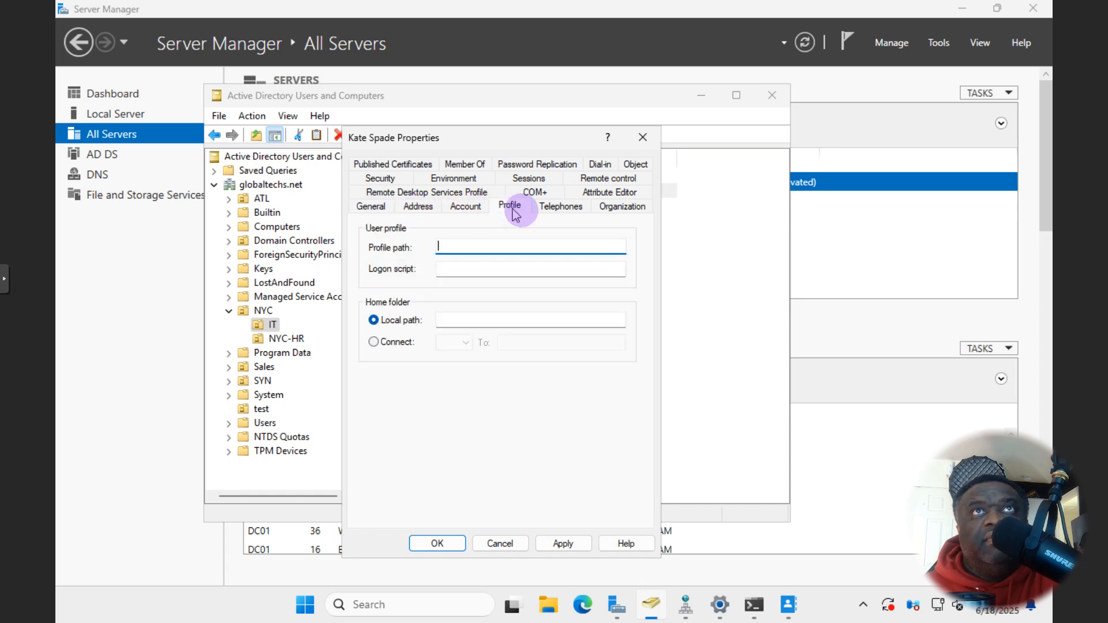
{"action": "left_click", "coordinate": [557, 209]}
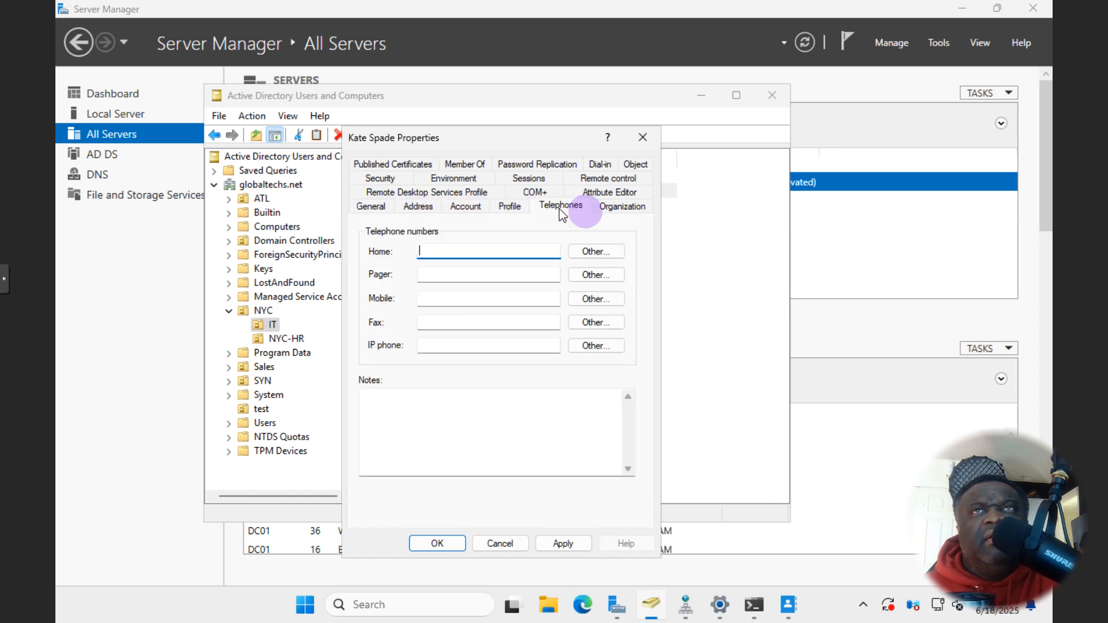
{"action": "left_click", "coordinate": [623, 208]}
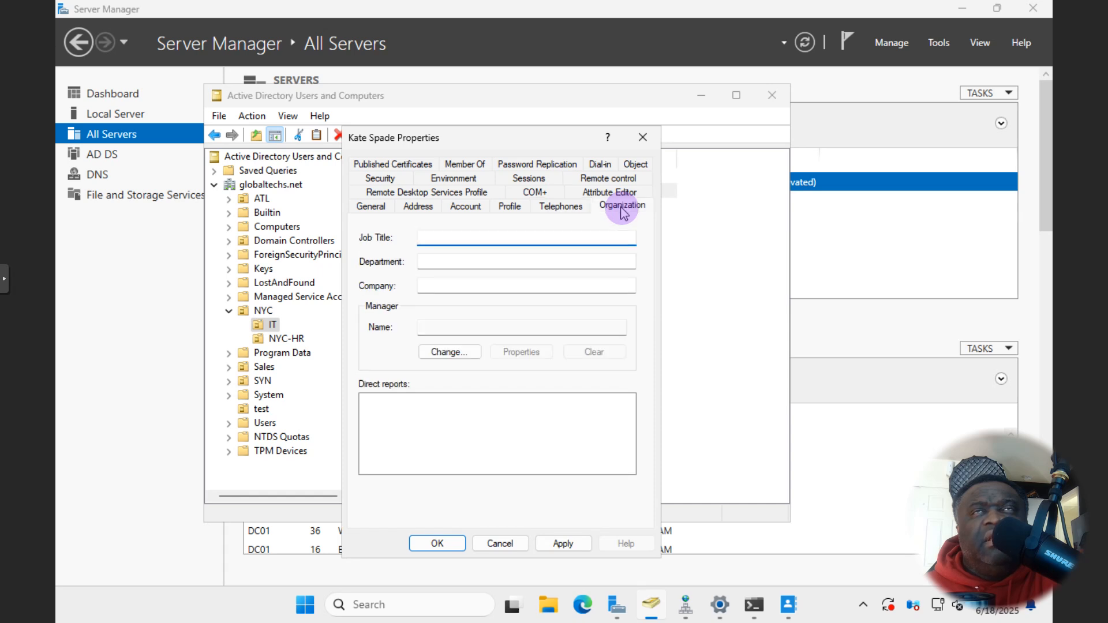
{"action": "left_click", "coordinate": [371, 207]}
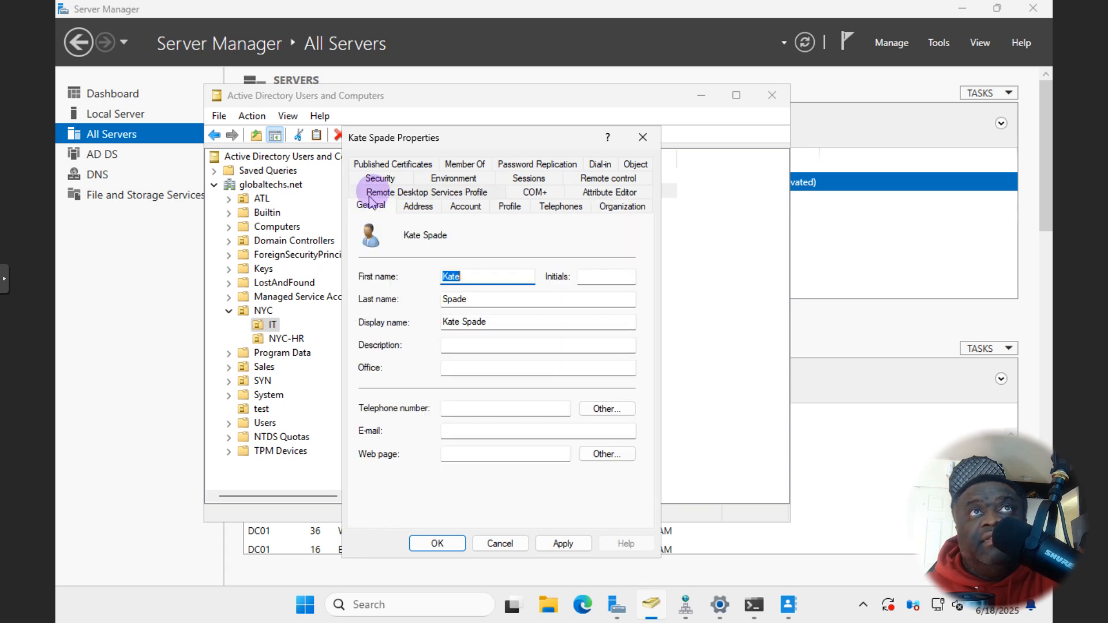
{"action": "left_click", "coordinate": [373, 194]}
{"action": "left_click", "coordinate": [418, 191]}
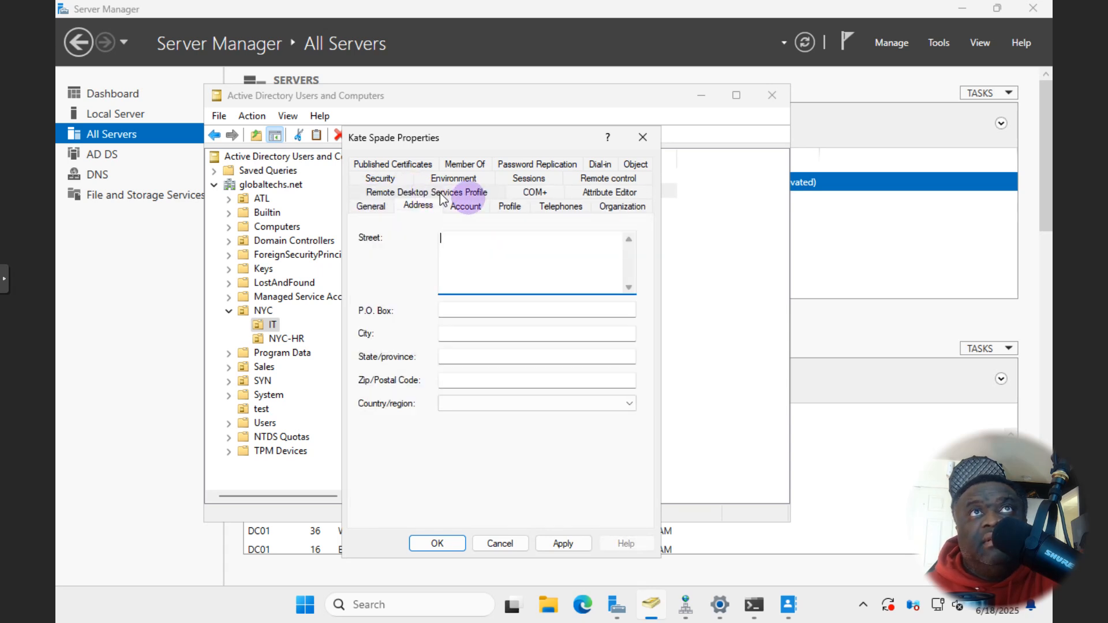
{"action": "left_click", "coordinate": [466, 207]}
{"action": "left_click", "coordinate": [510, 206]}
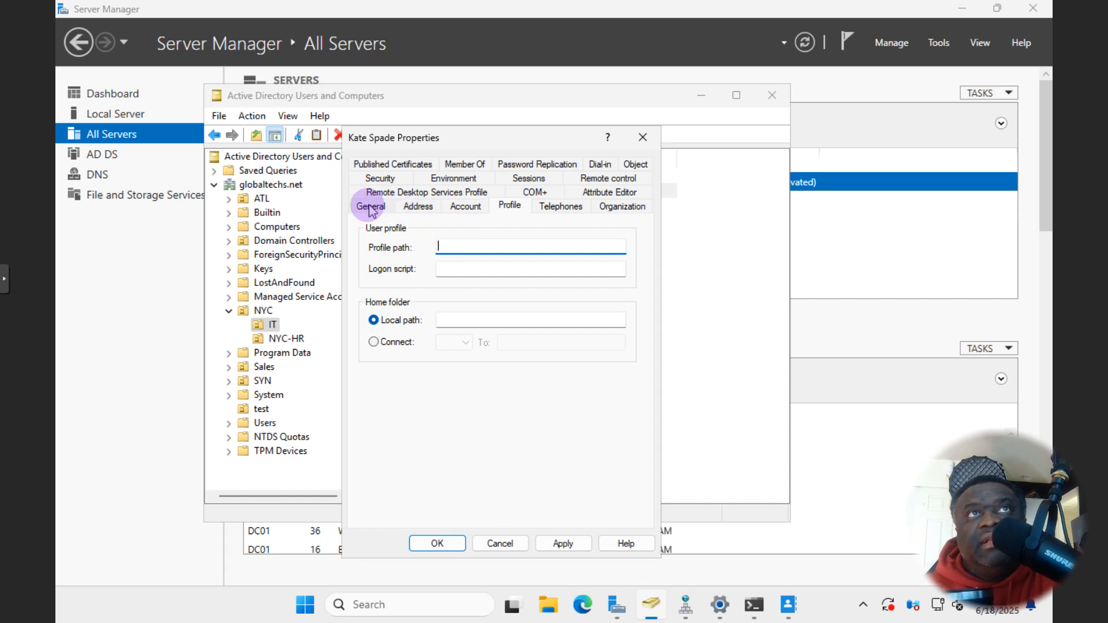
- Recheck her Address, Account and Profile details, ending on the Remote control settings
{"action": "left_click", "coordinate": [414, 206]}
{"action": "left_click", "coordinate": [466, 206]}
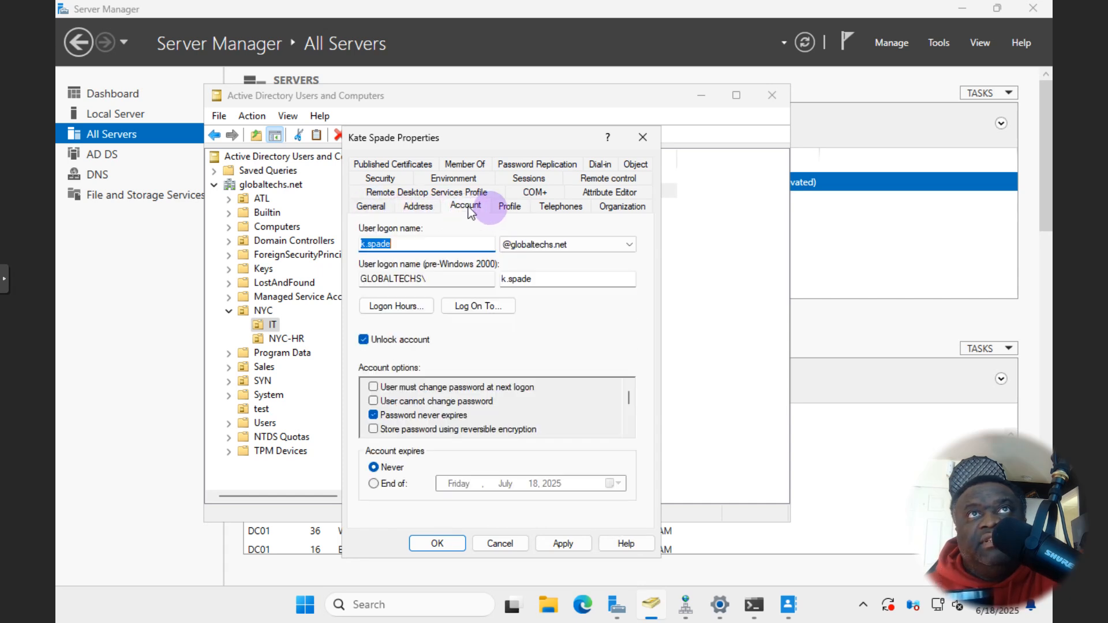
{"action": "left_click", "coordinate": [509, 208]}
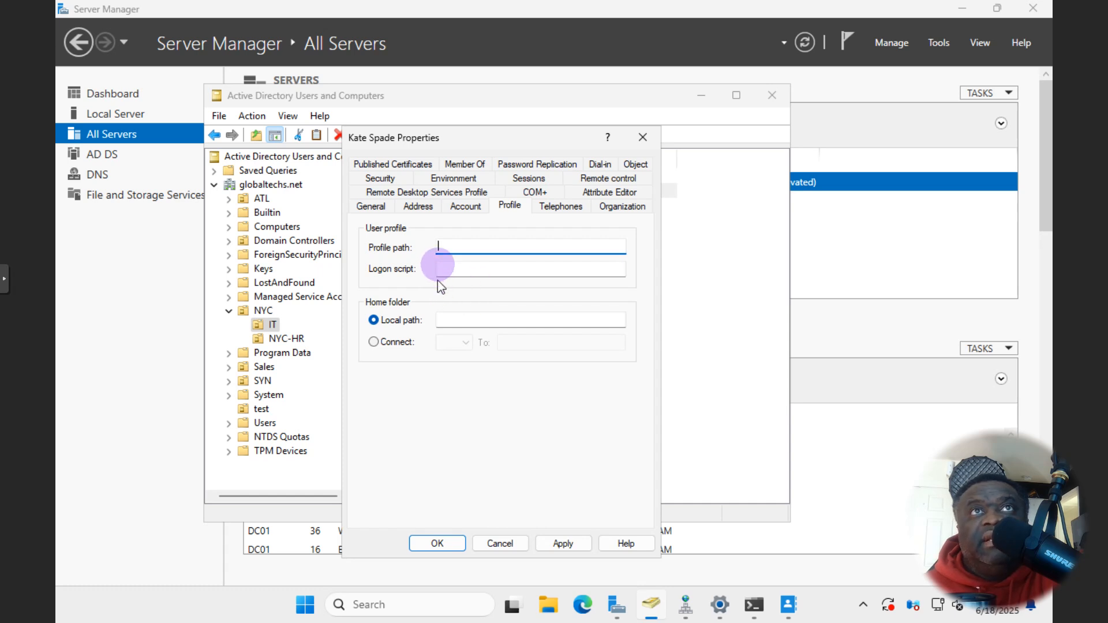
{"action": "left_click", "coordinate": [459, 209]}
{"action": "left_click", "coordinate": [418, 206]}
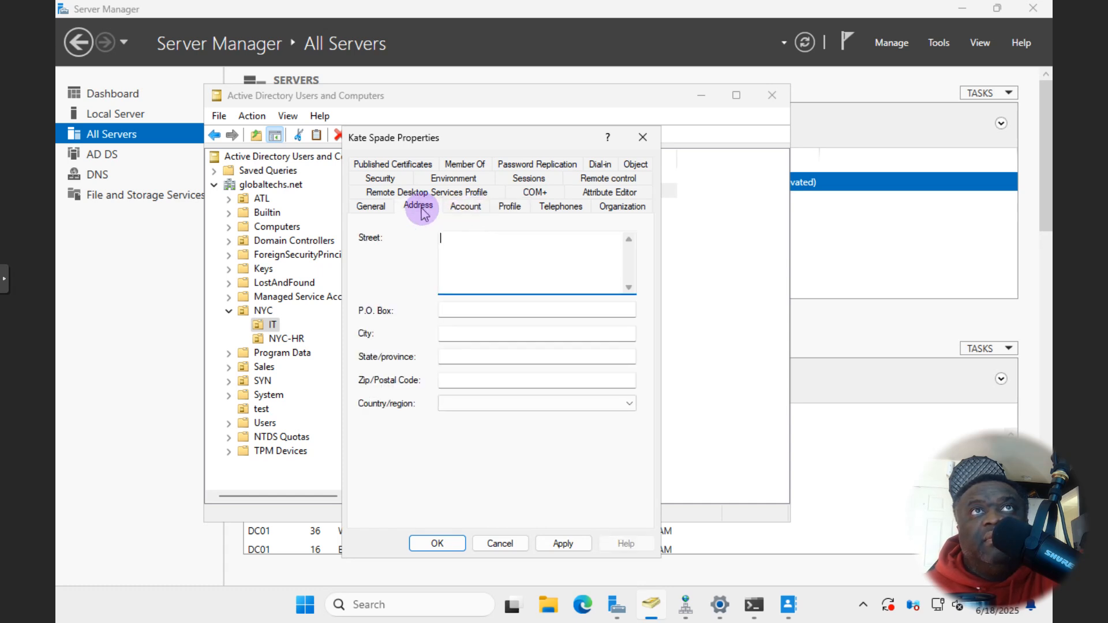
{"action": "left_click", "coordinate": [374, 208]}
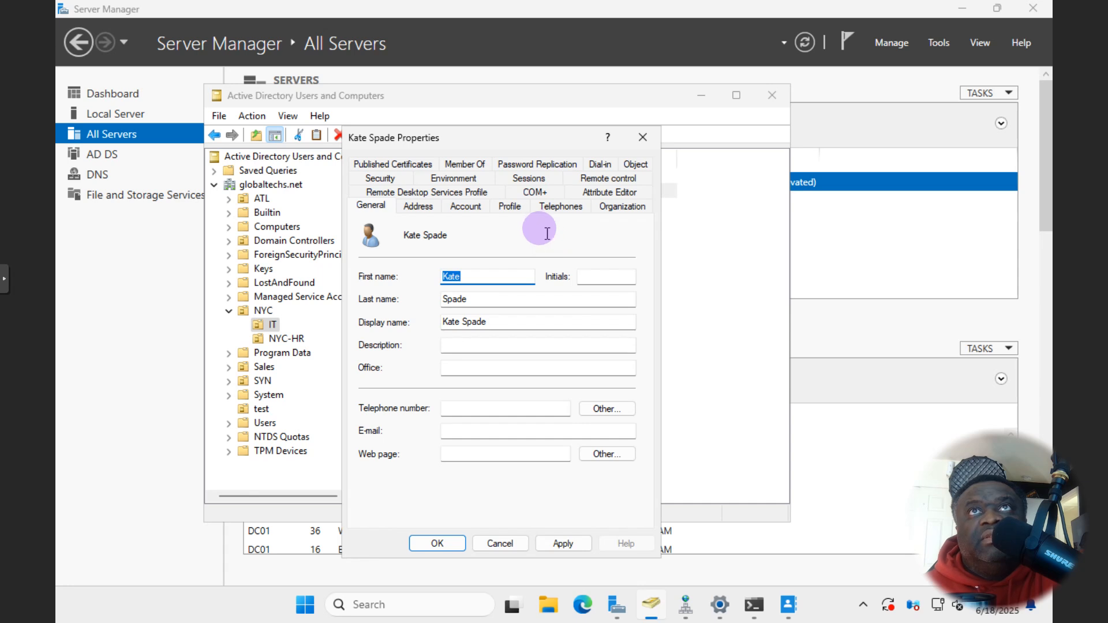
{"action": "left_click", "coordinate": [587, 179]}
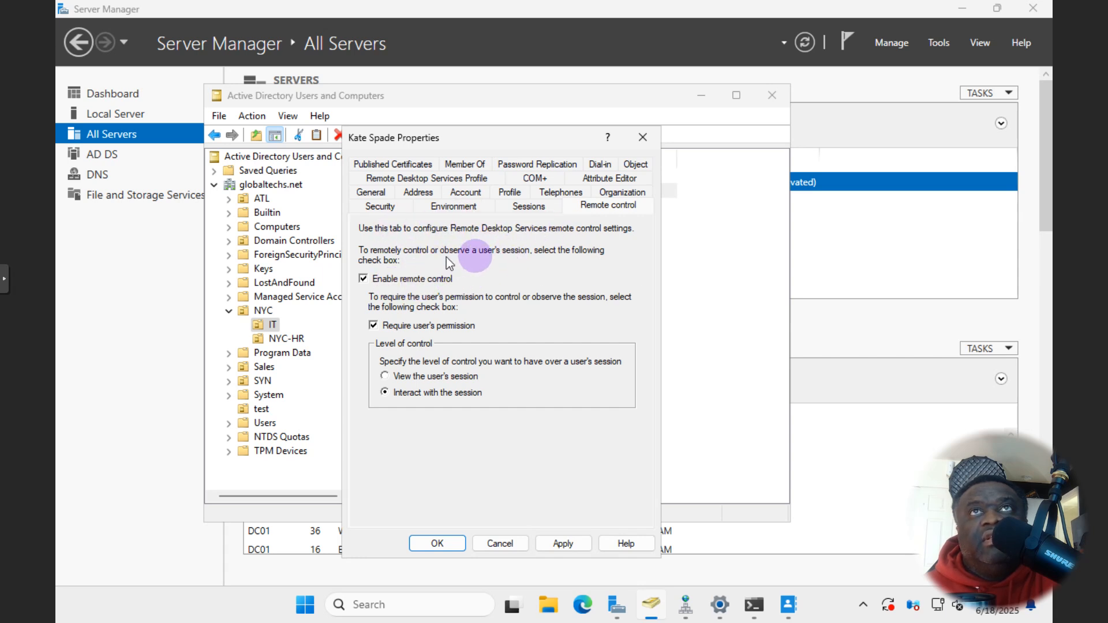
- Check Kate Spade's Sessions, Environment and Security tabs, then close her properties unchanged
{"action": "left_click", "coordinate": [551, 209]}
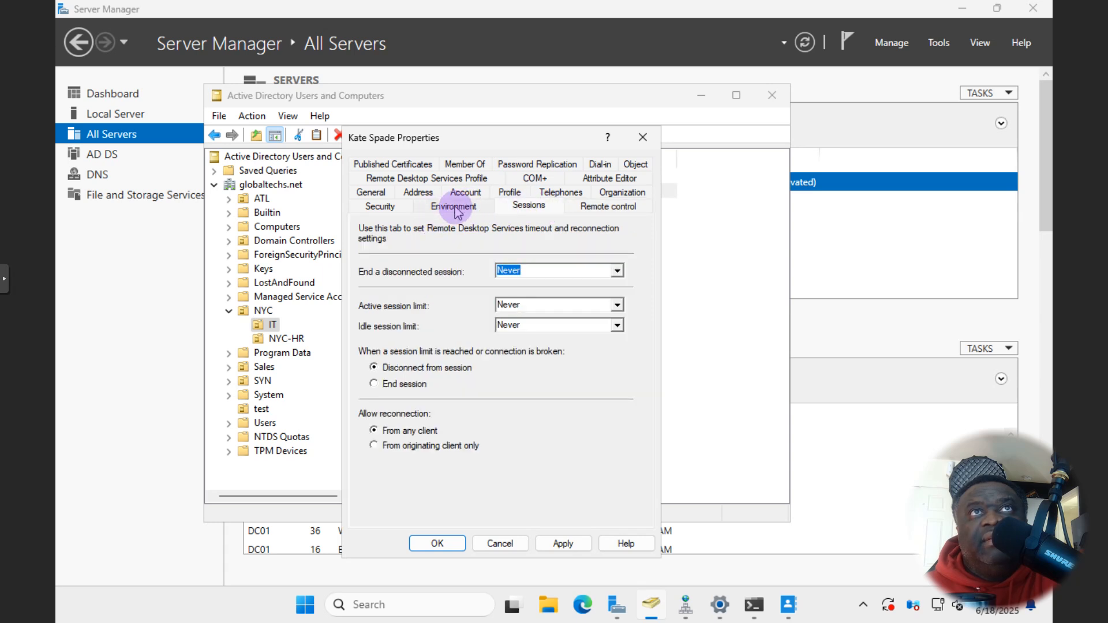
{"action": "left_click", "coordinate": [455, 207]}
{"action": "left_click", "coordinate": [379, 206]}
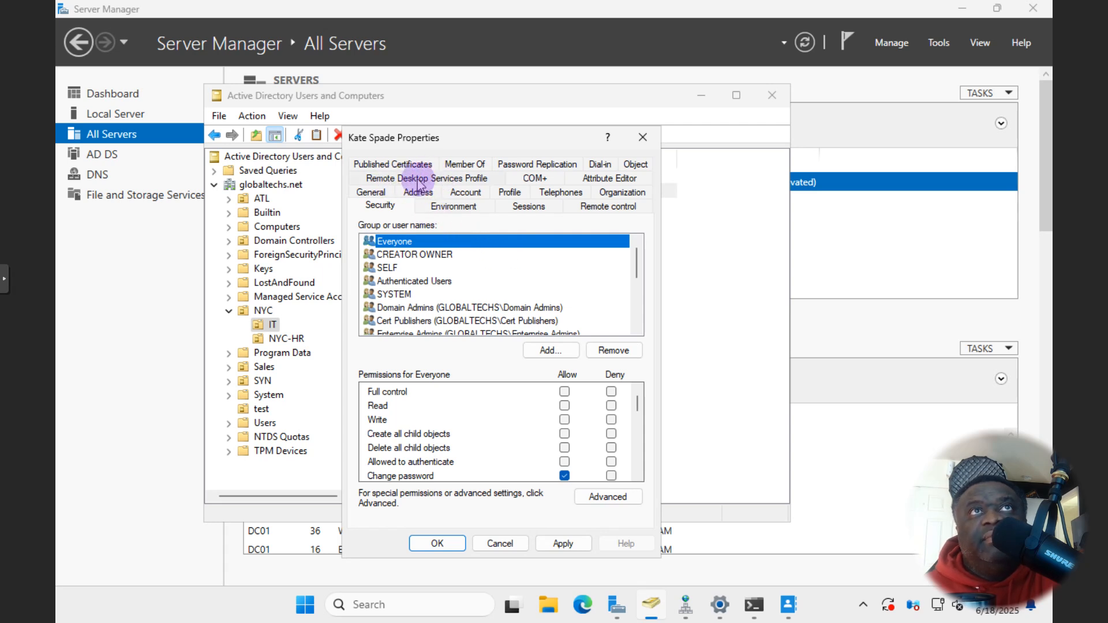
{"action": "left_click_drag", "start_coordinate": [437, 135], "coordinate": [552, 103]}
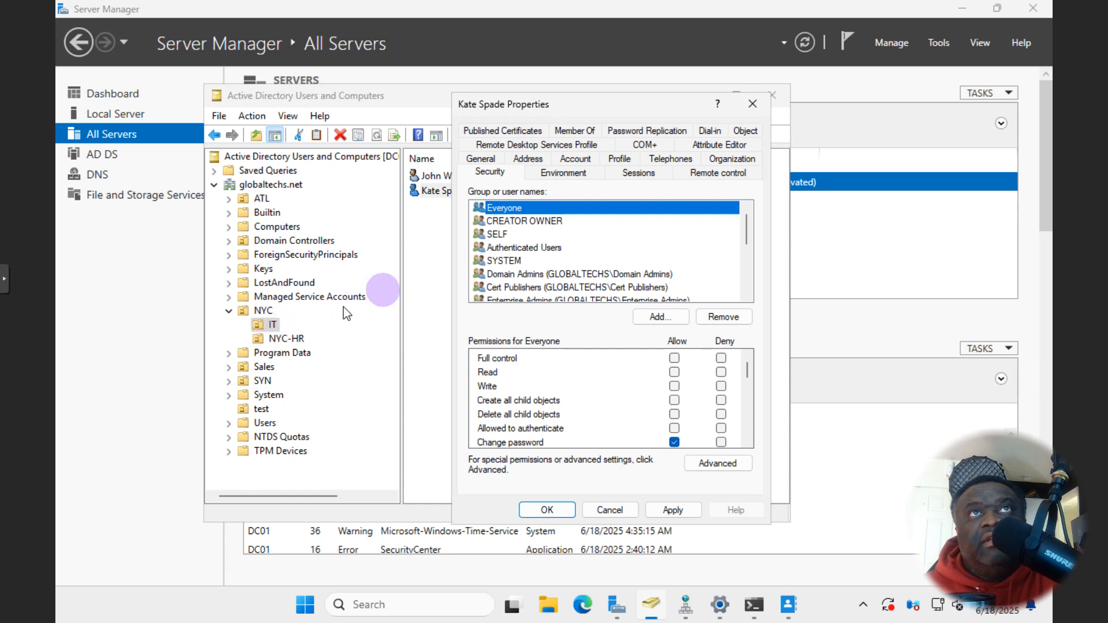
{"action": "left_click", "coordinate": [751, 107]}
- Start a new computer account in Computers and begin naming it WIN7x64-TOMPC
{"action": "left_click", "coordinate": [266, 228]}
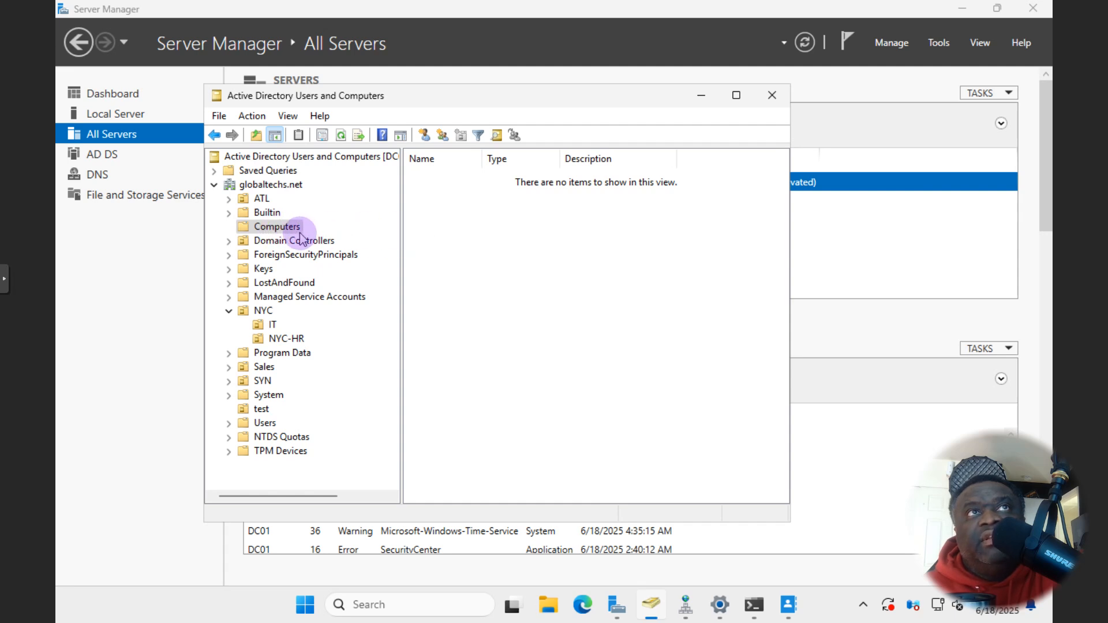
{"action": "right_click", "coordinate": [295, 232]}
{"action": "mouse_move", "coordinate": [335, 282]}
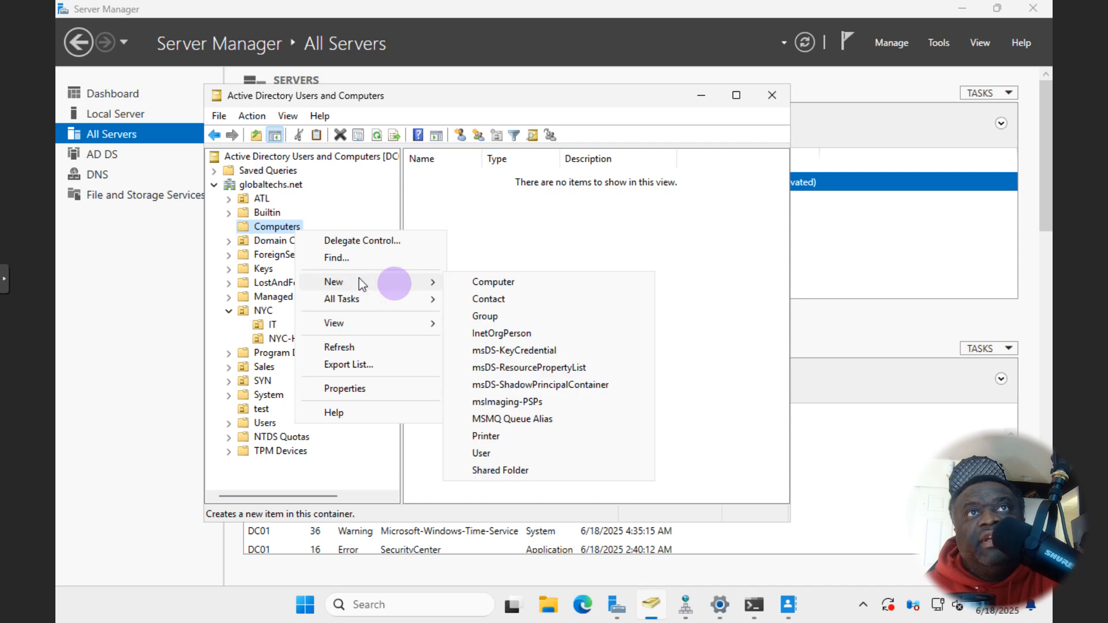
{"action": "left_click", "coordinate": [513, 286]}
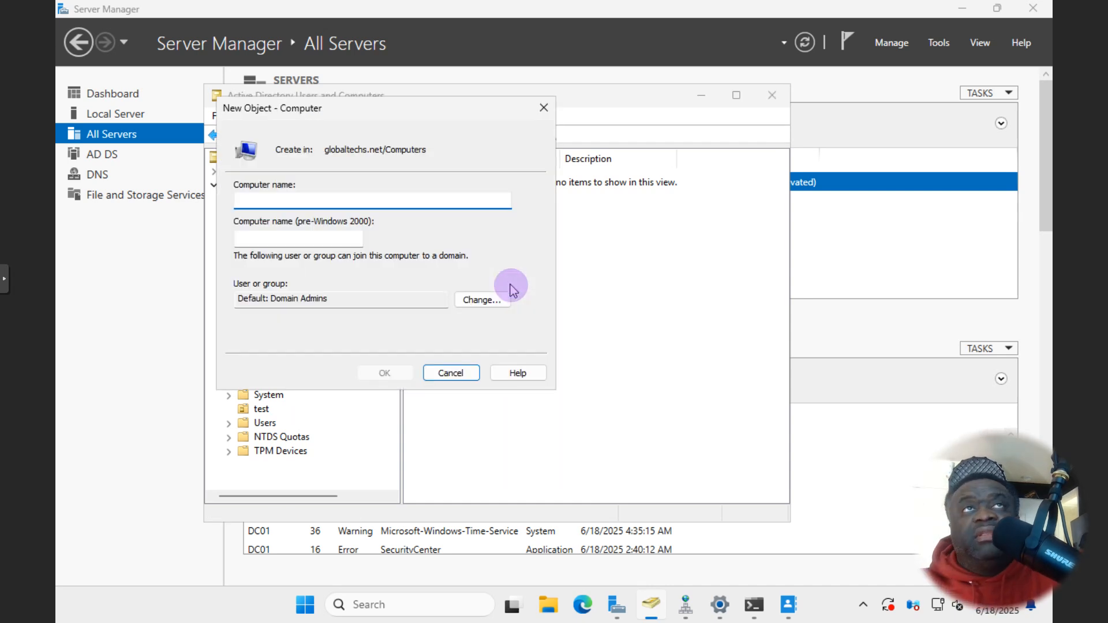
{"action": "type", "text": "WIN7x64-TOMPC"}
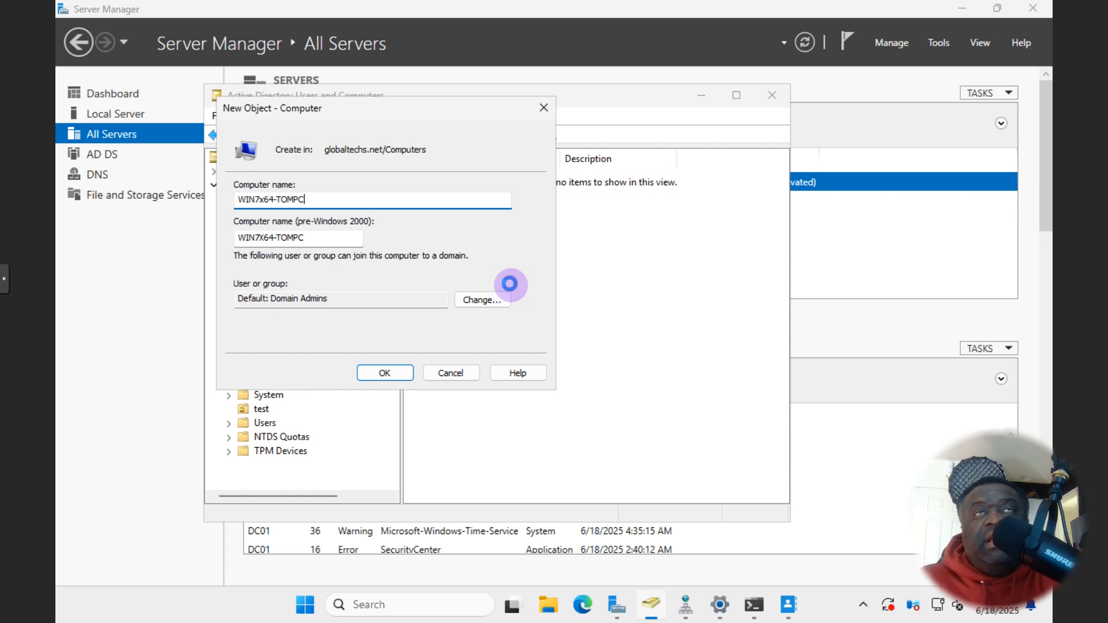
- Finish creating WIN7x64-TOMPC, then drag it into the NYC OU and confirm the move warning
{"action": "key", "text": "Return"}
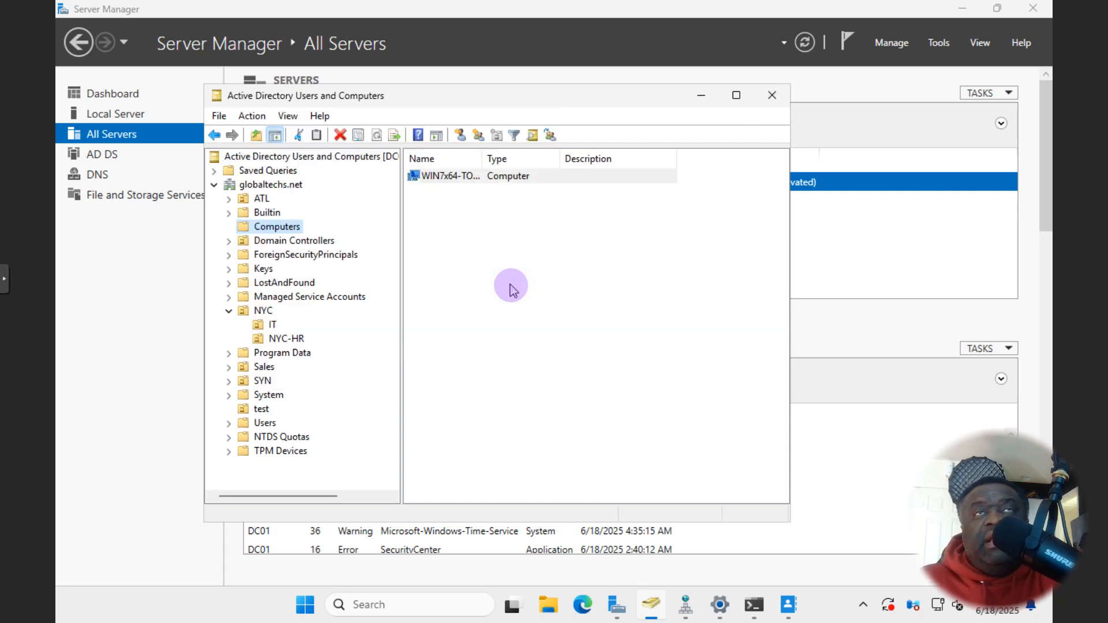
{"action": "left_click_drag", "start_coordinate": [484, 159], "coordinate": [542, 166]}
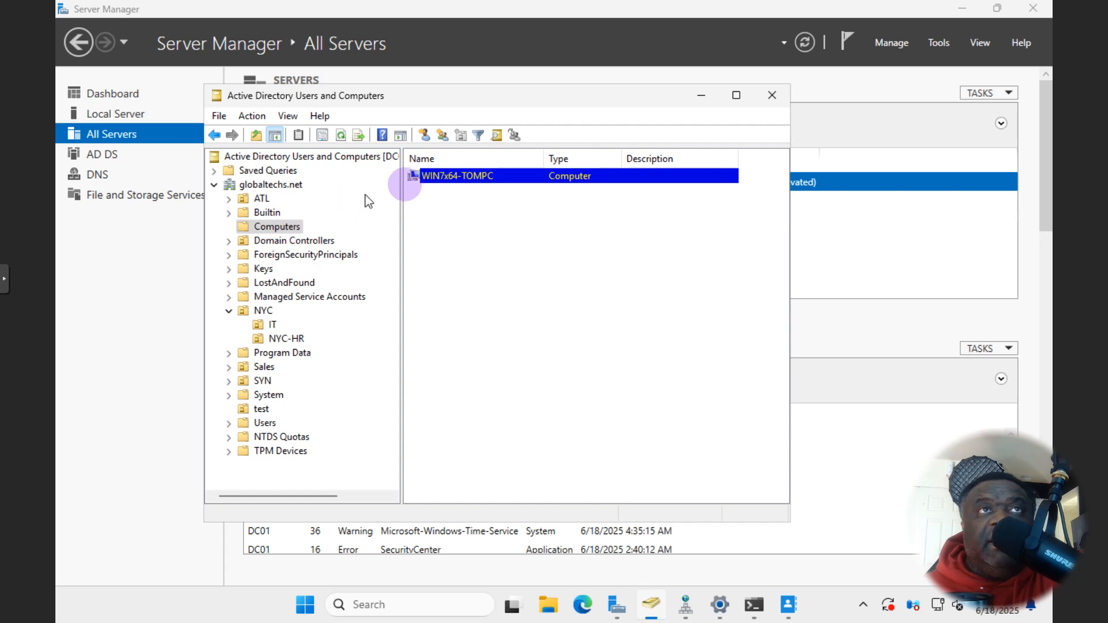
{"action": "left_click_drag", "start_coordinate": [452, 179], "coordinate": [277, 320]}
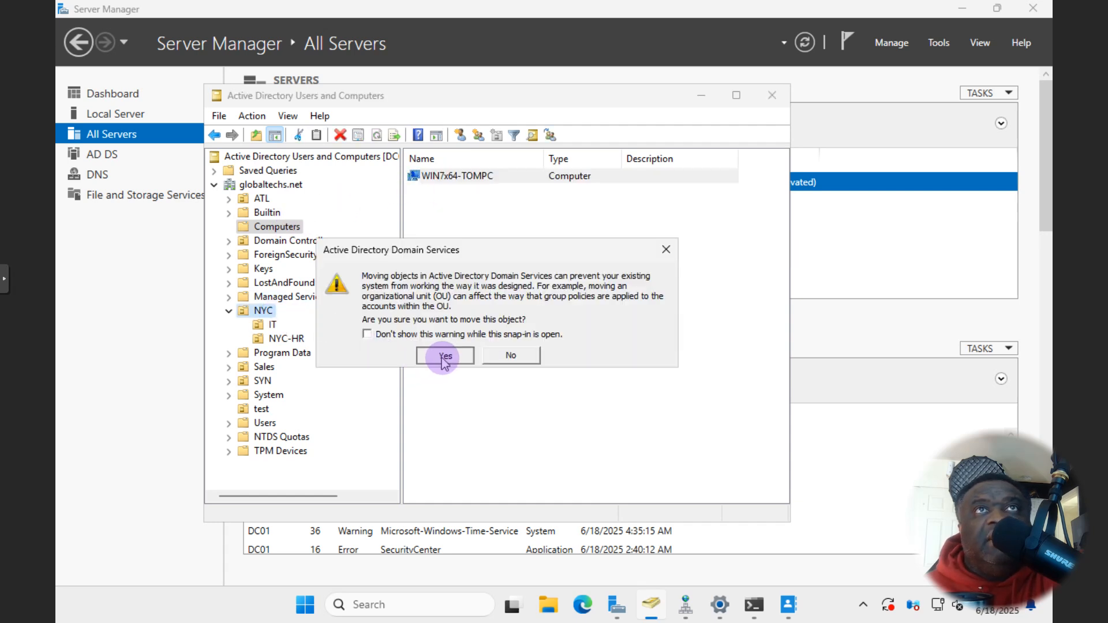
{"action": "left_click", "coordinate": [441, 354]}
{"action": "left_click", "coordinate": [263, 312]}
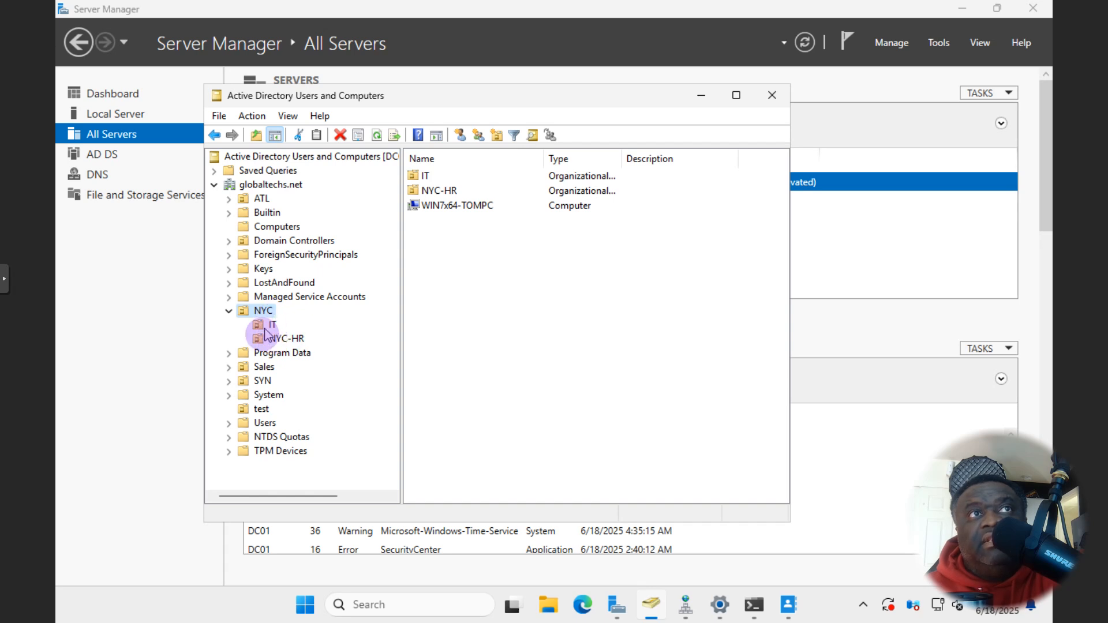
{"action": "left_click", "coordinate": [279, 229]}
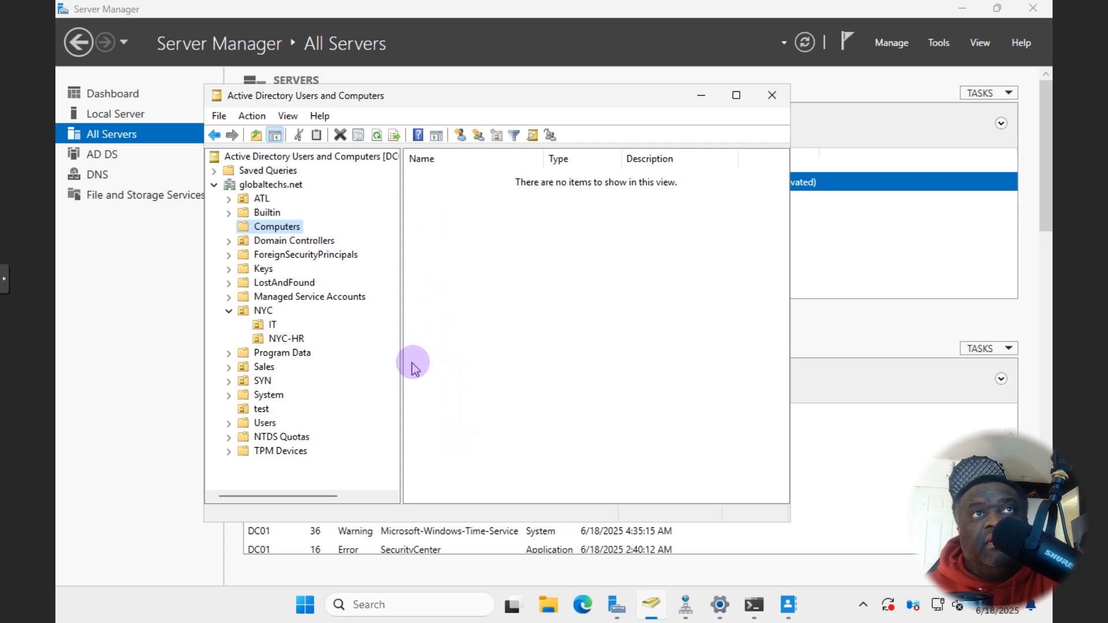
{"action": "left_click", "coordinate": [273, 326]}
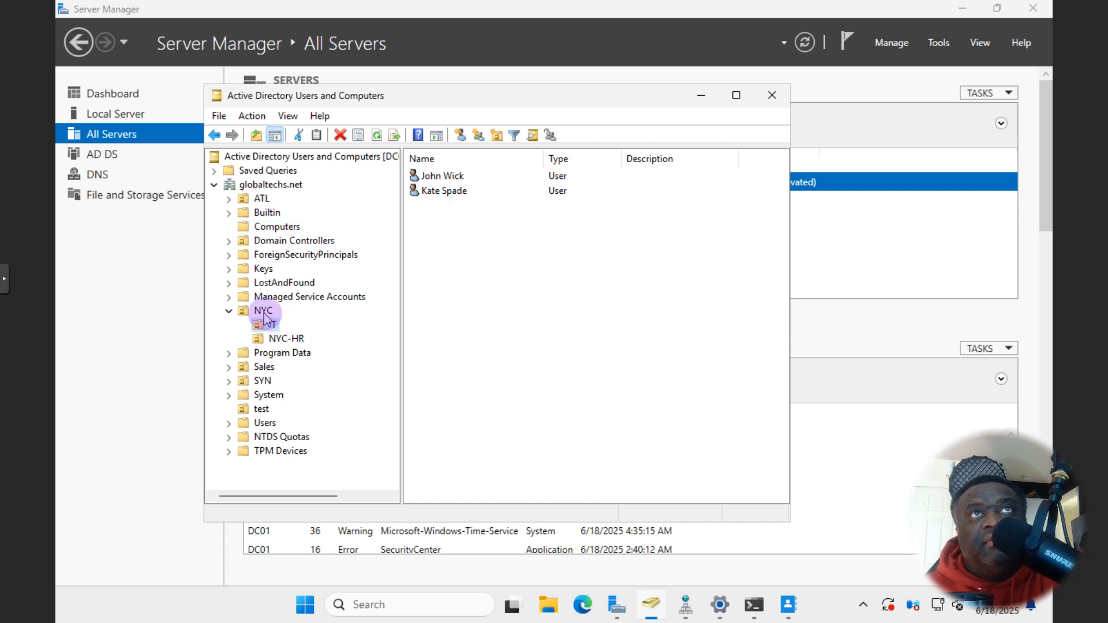
{"action": "left_click", "coordinate": [264, 312]}
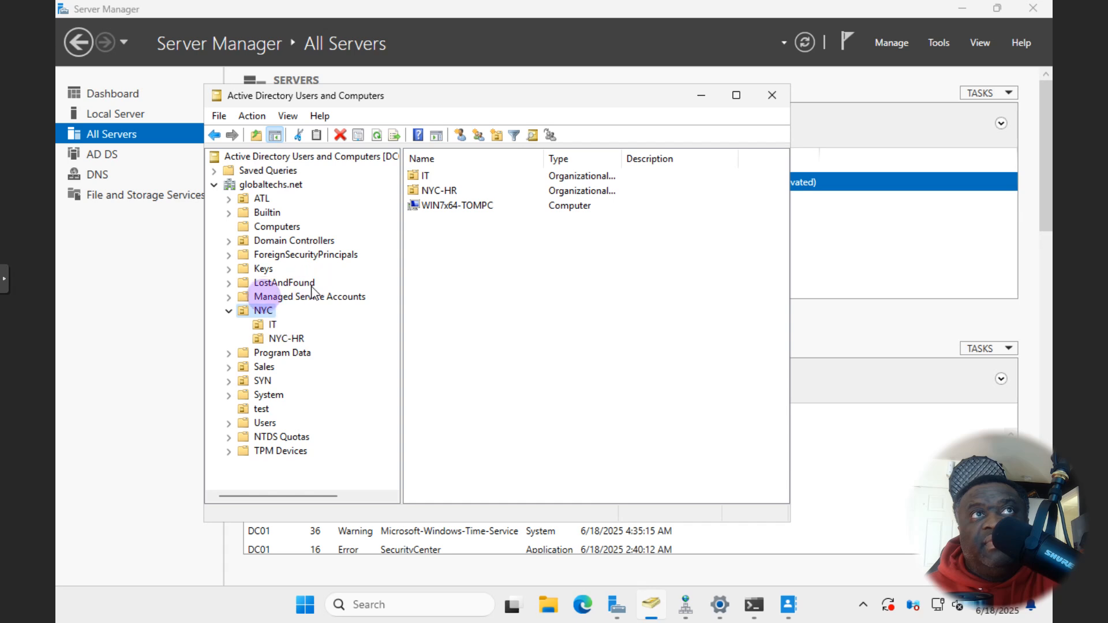
{"action": "left_click", "coordinate": [449, 215]}
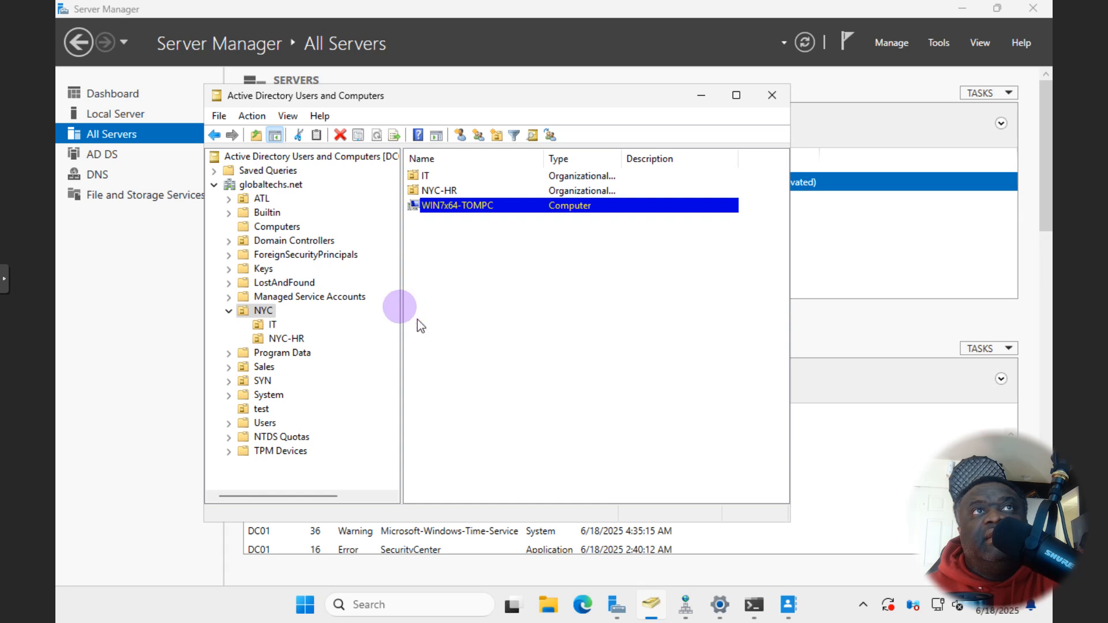
{"action": "scroll", "coordinate": [397, 237], "scroll_direction": "down", "scroll_amount": 1}
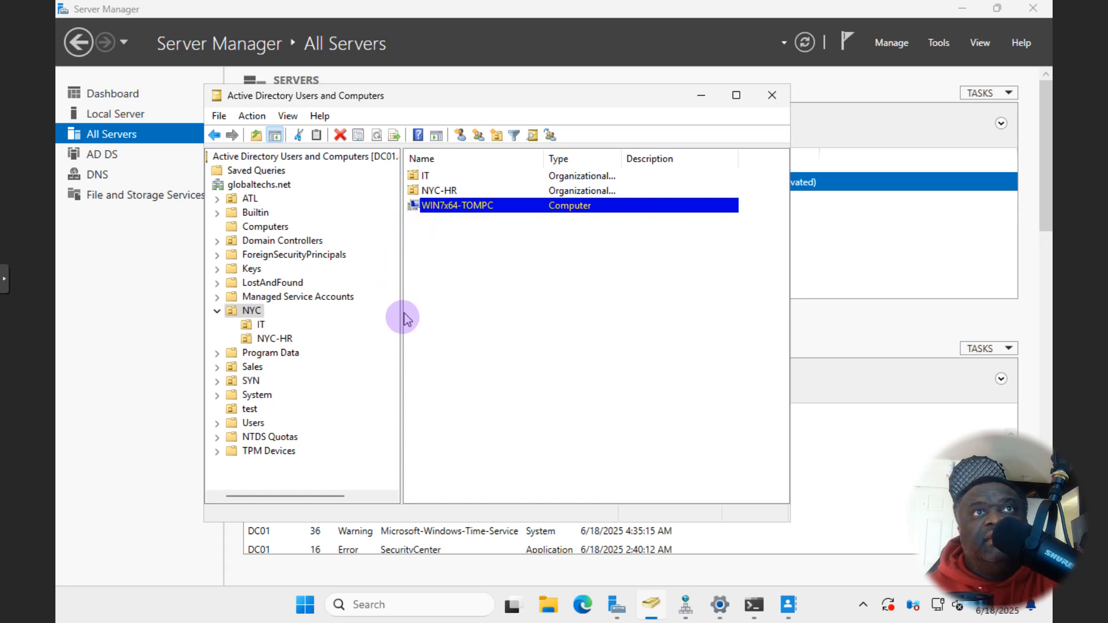
{"action": "scroll", "coordinate": [402, 321], "scroll_direction": "left", "scroll_amount": 1}
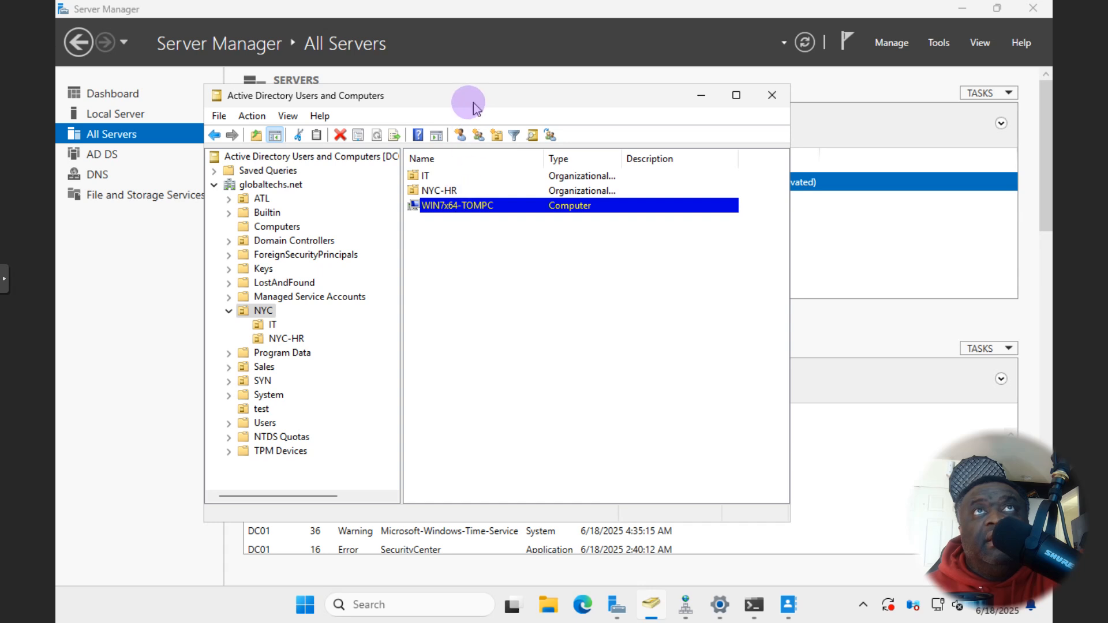
{"action": "left_click_drag", "start_coordinate": [462, 104], "coordinate": [444, 128]}
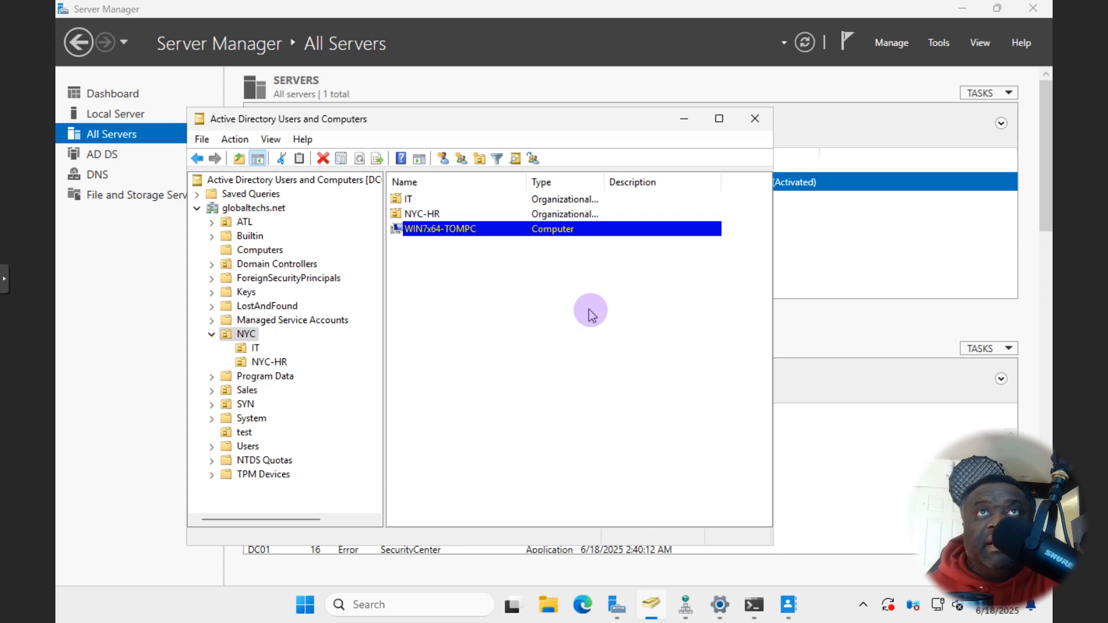
{"action": "mouse_move", "coordinate": [1009, 8]}
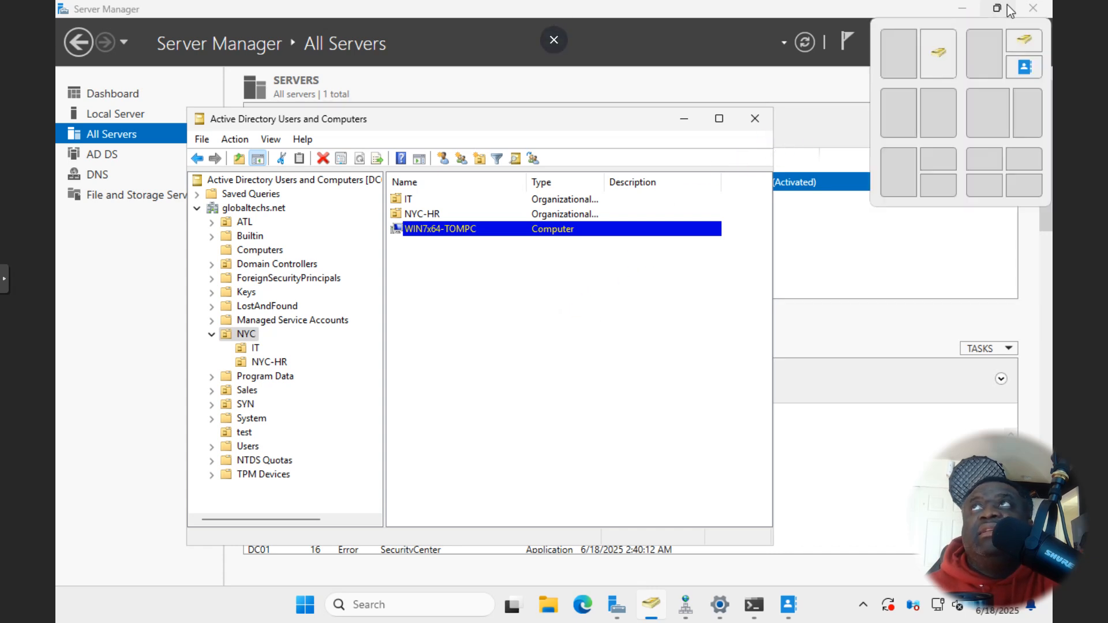